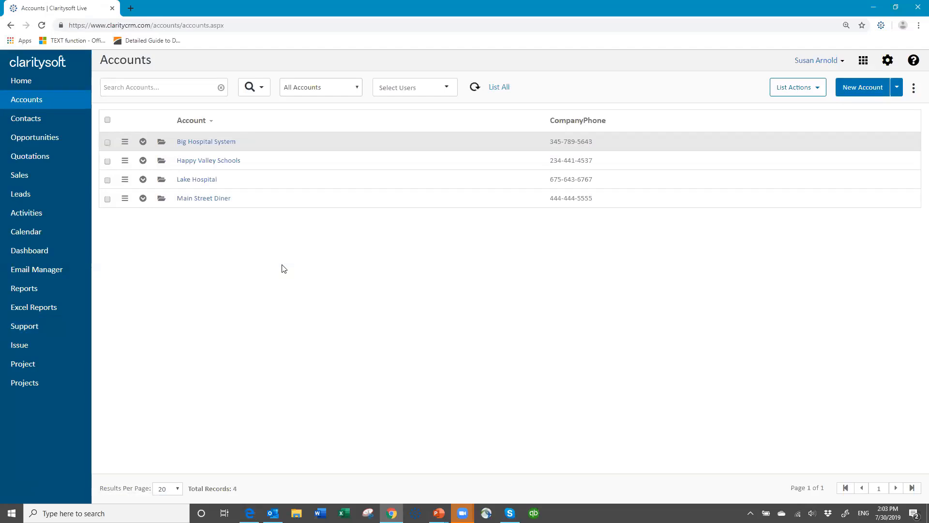
Step: Leave the Happy Valley Schools account unsaved, then open the Support Portal's 'CS Live - Custom Fields' article
left_click(185, 167)
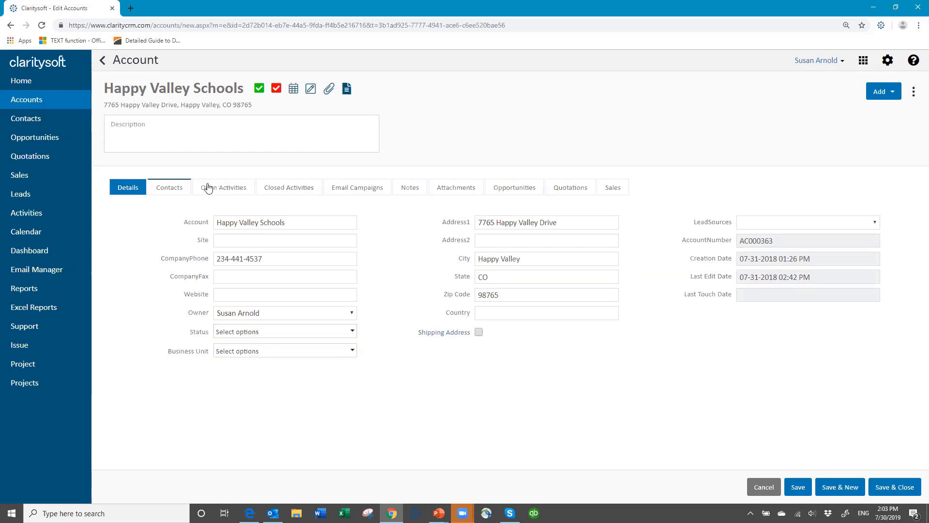
left_click(763, 488)
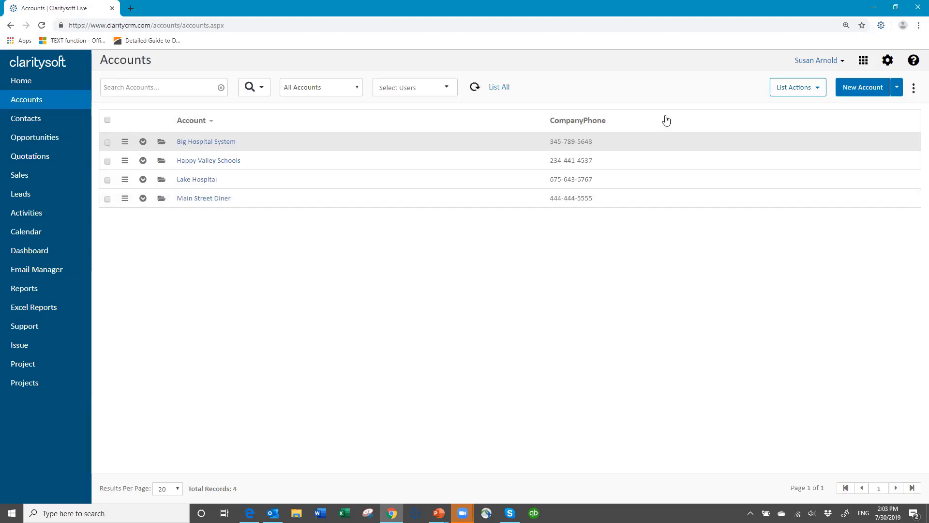
left_click(913, 61)
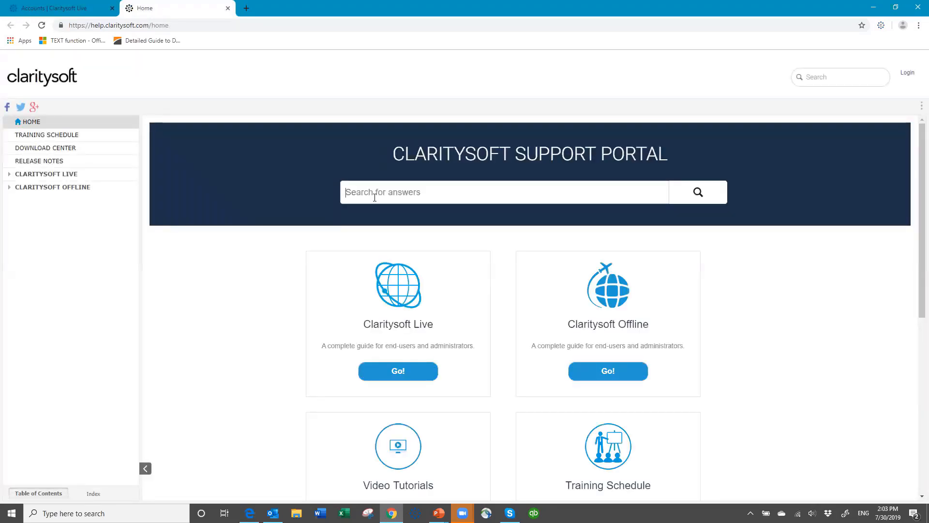
type("cust")
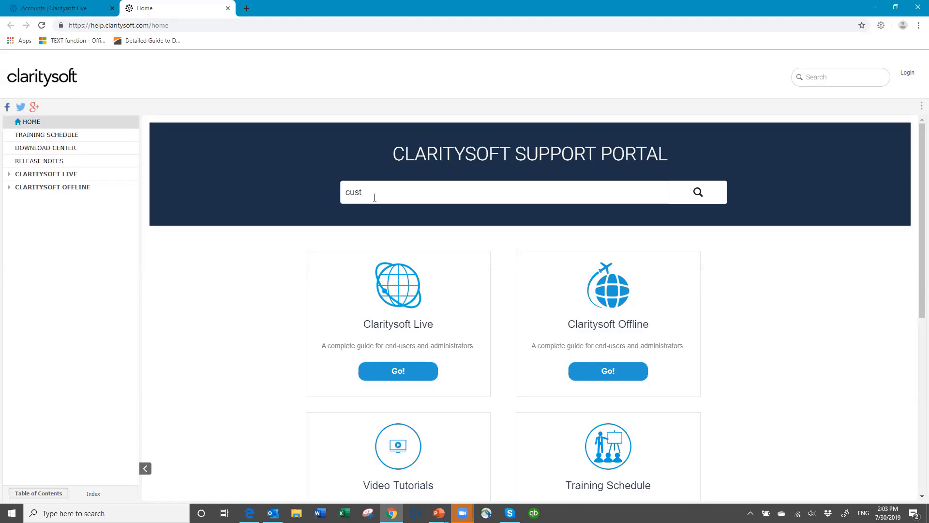
type("om field")
key("Return")
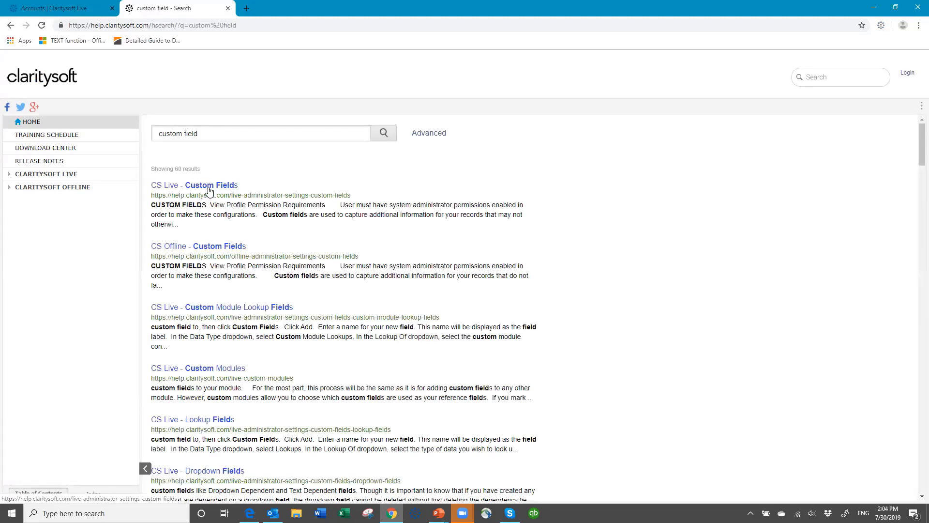
left_click(209, 187)
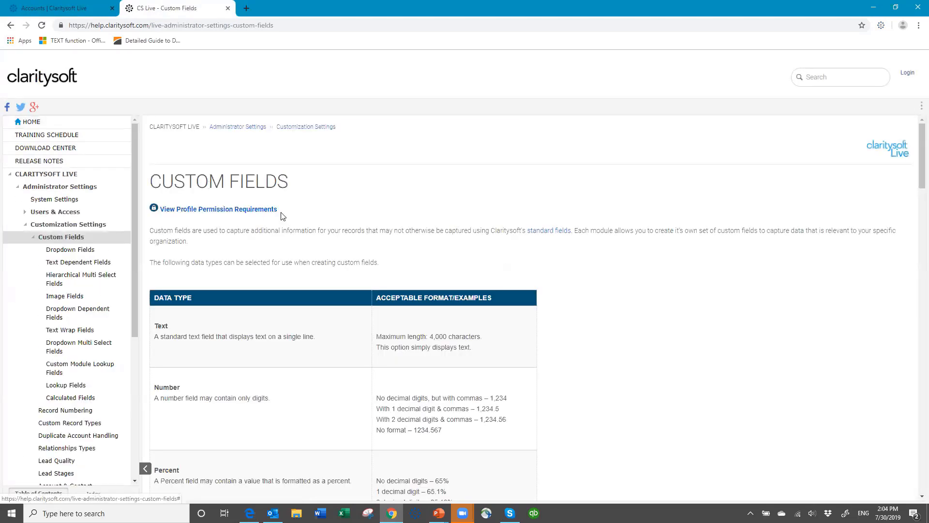
Step: Scroll through the article's table of custom field data types and formats
scroll(368, 251, "down", 2)
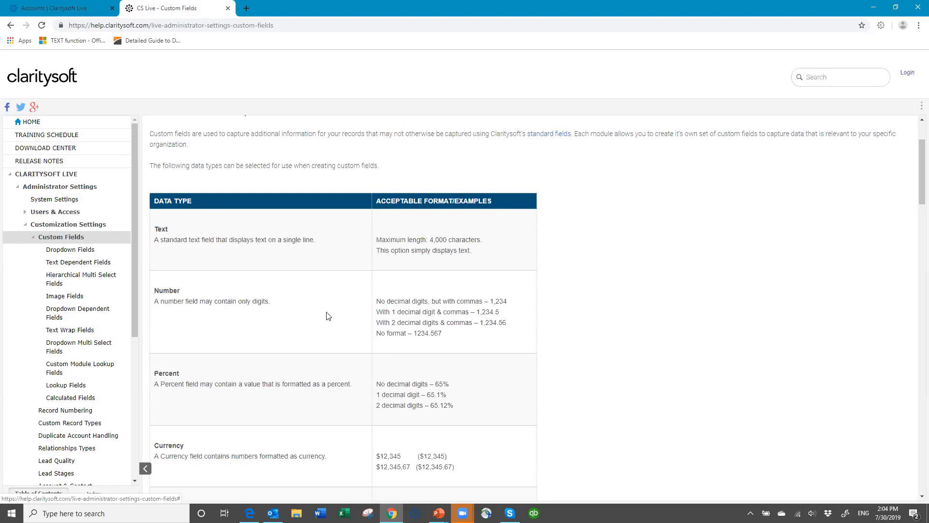
scroll(325, 301, "down", 3)
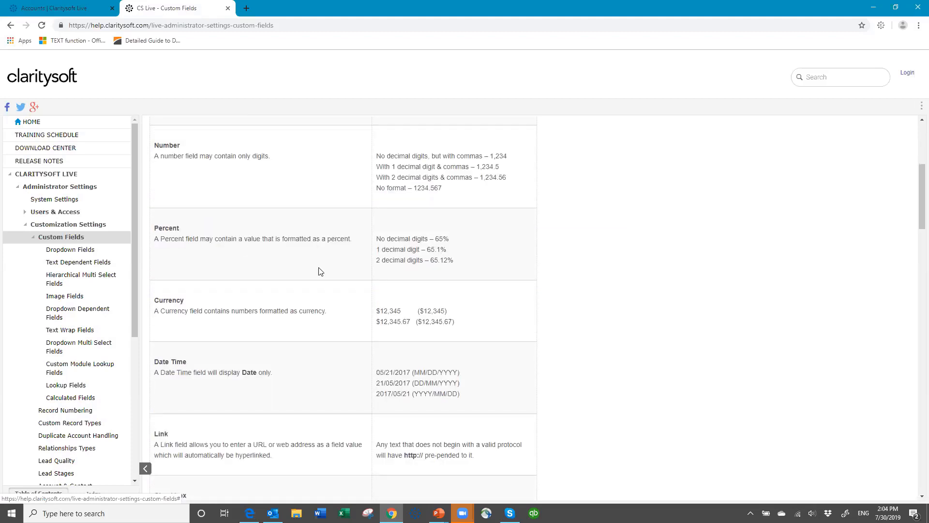
scroll(319, 289, "down", 1)
scroll(319, 288, "down", 1)
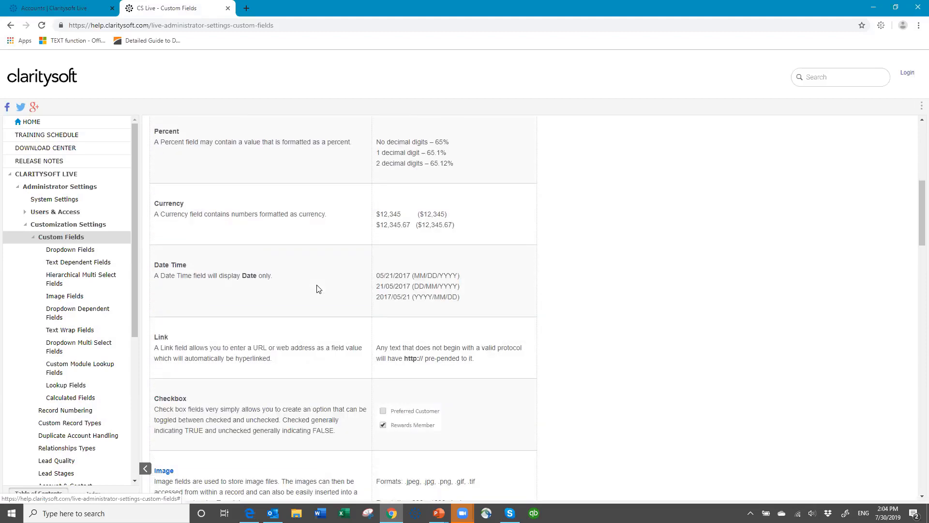
scroll(318, 289, "down", 4)
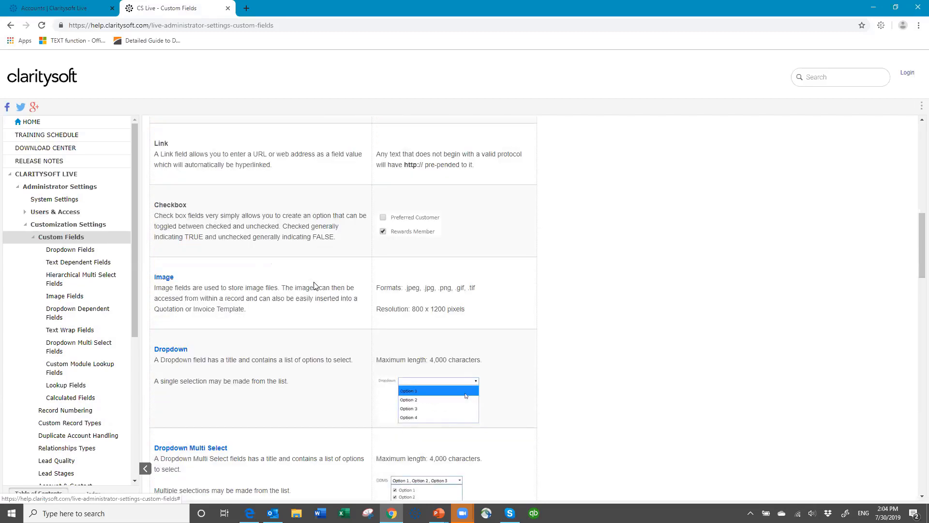
scroll(314, 285, "down", 3)
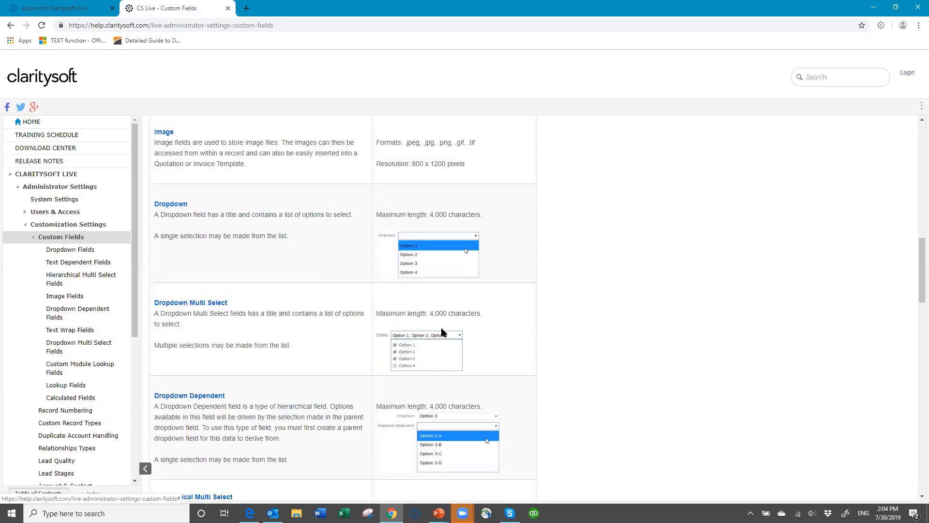
scroll(320, 283, "down", 3)
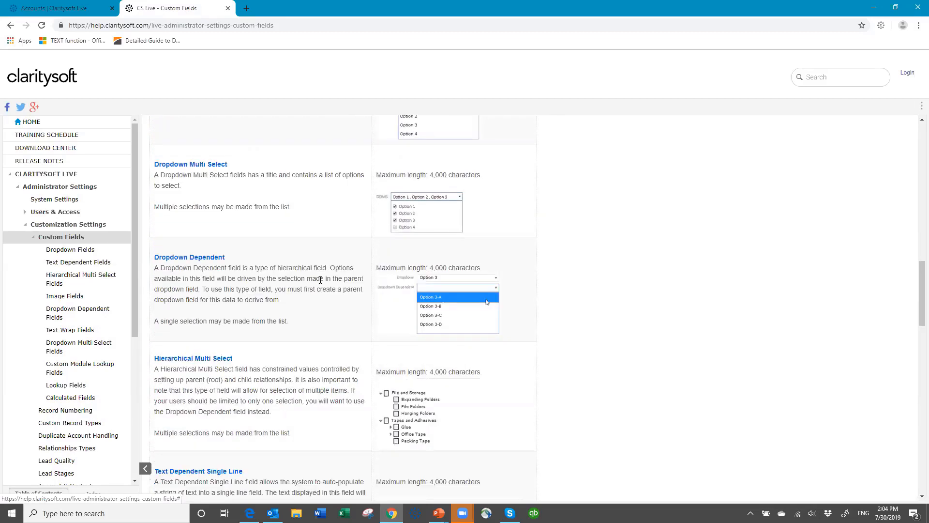
scroll(320, 283, "down", 15)
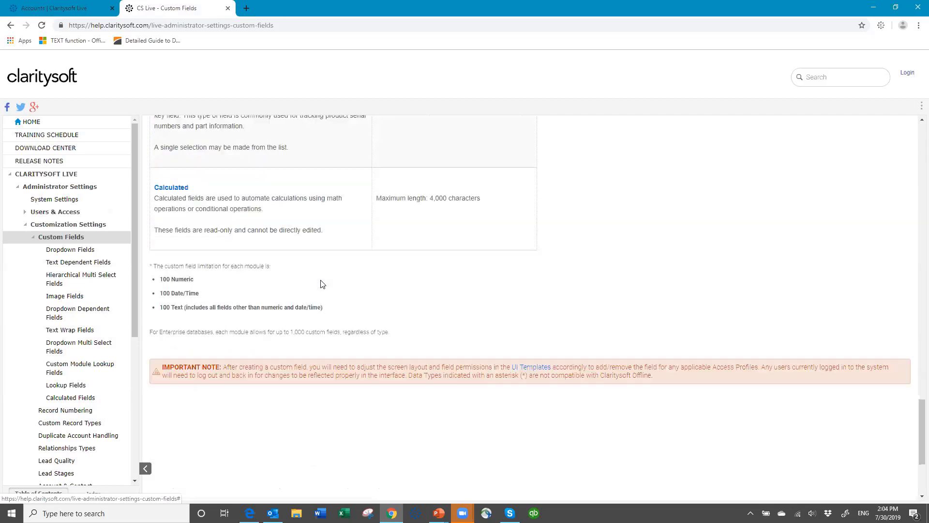
scroll(320, 284, "down", 3)
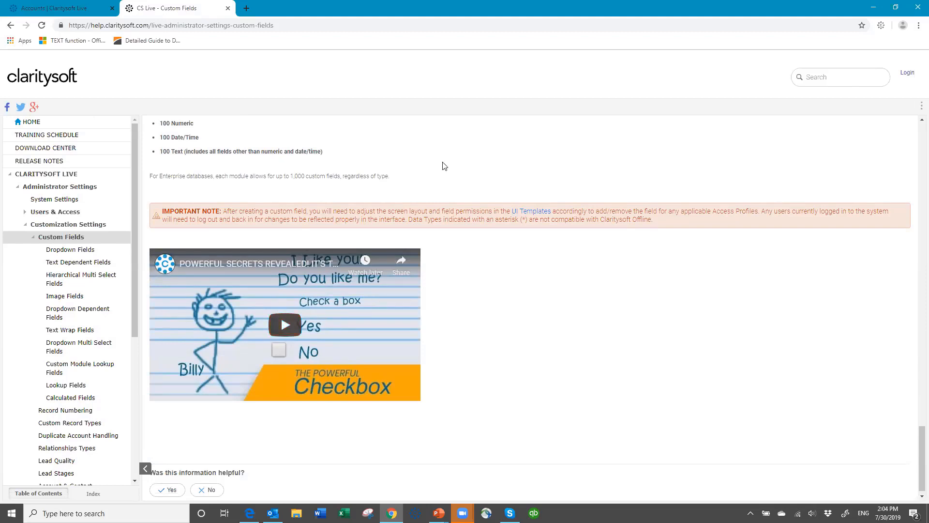
scroll(446, 162, "up", 20)
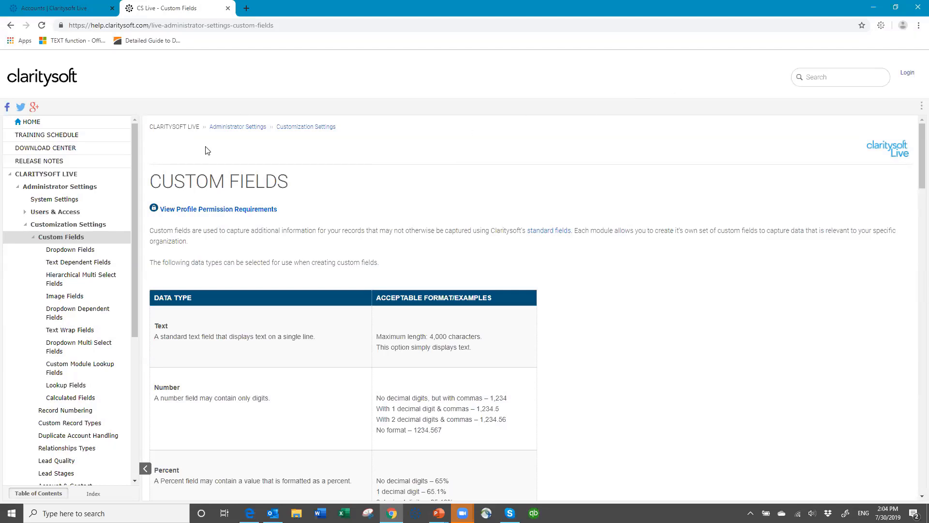
Step: Switch back to the 'Accounts | Claritysoft Live' browser tab
left_click(71, 8)
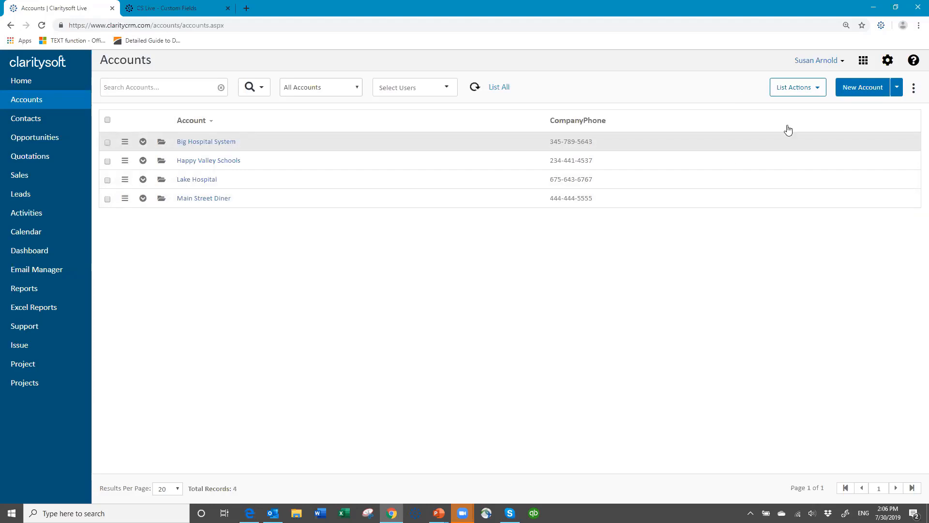
Step: Go to Settings > Customization > Accounts > Custom Fields
left_click(889, 61)
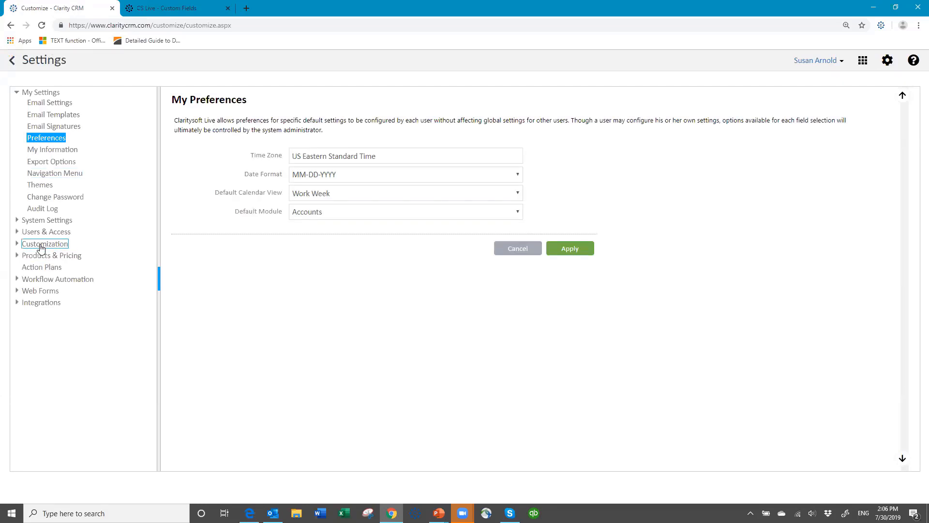
left_click(41, 245)
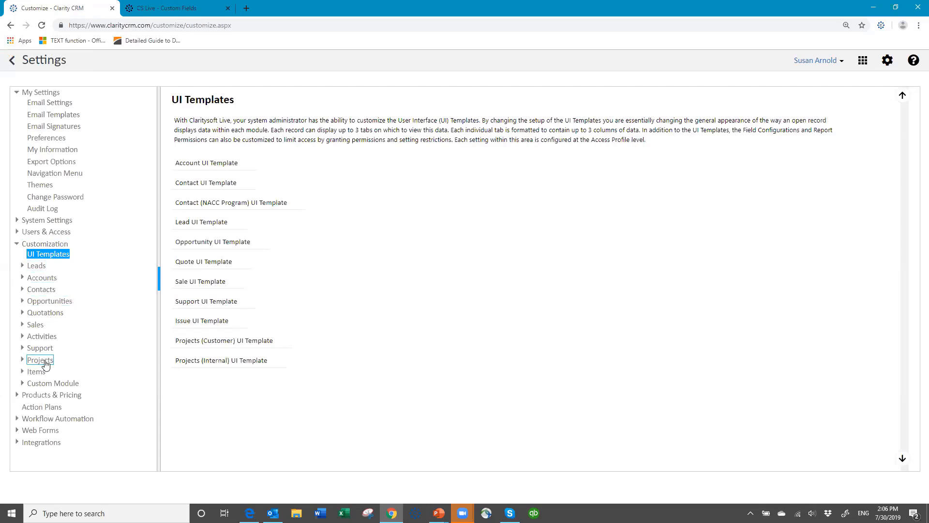
left_click(41, 279)
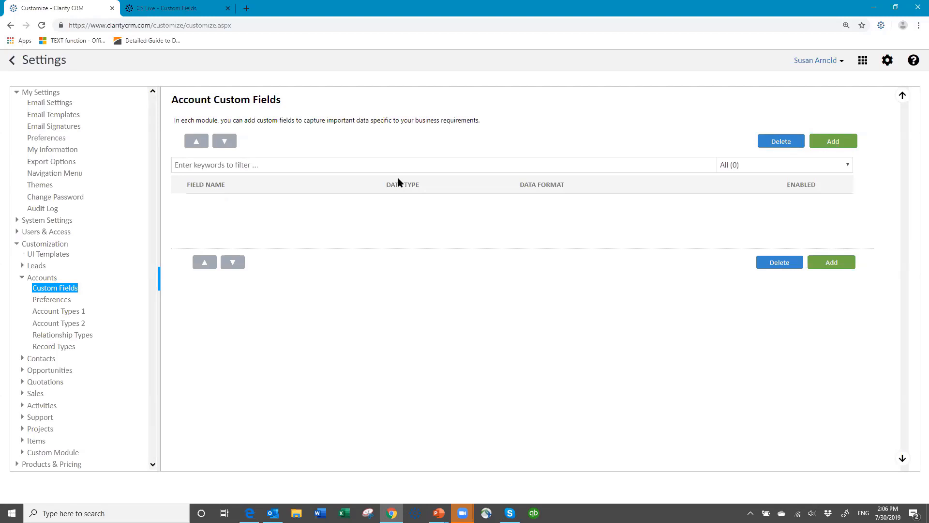
Step: Add an account custom field named 'ID Code' and view the Data Type options
left_click(842, 141)
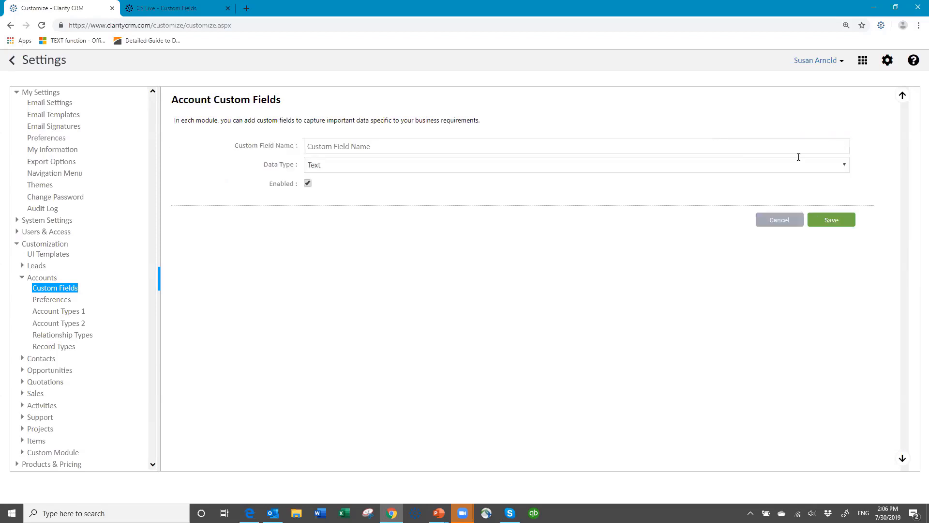
left_click(332, 147)
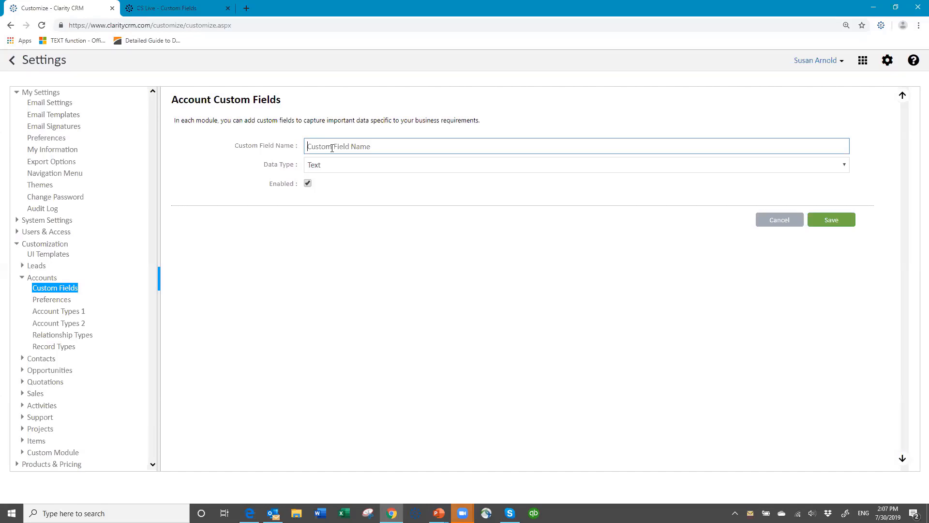
type("ID Code")
left_click(355, 170)
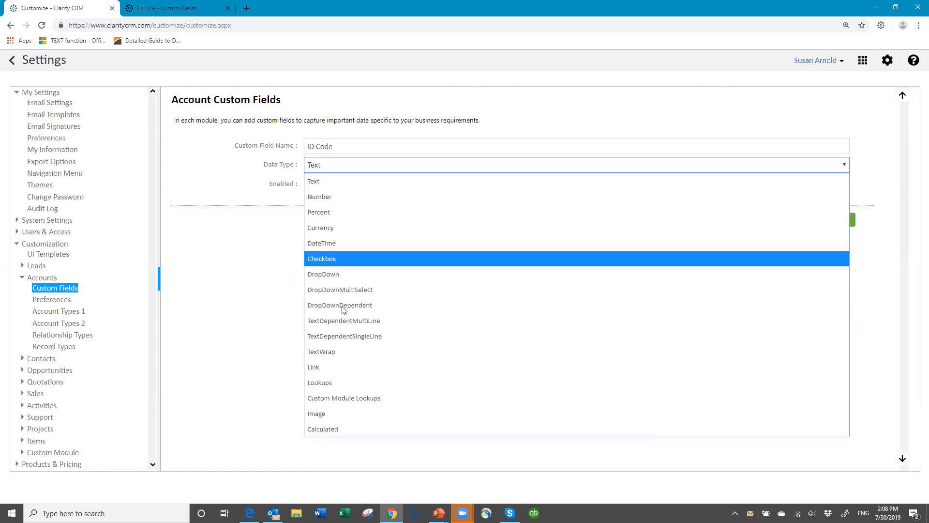
Step: Close the Data Type list, keeping ID Code as Text
left_click(333, 167)
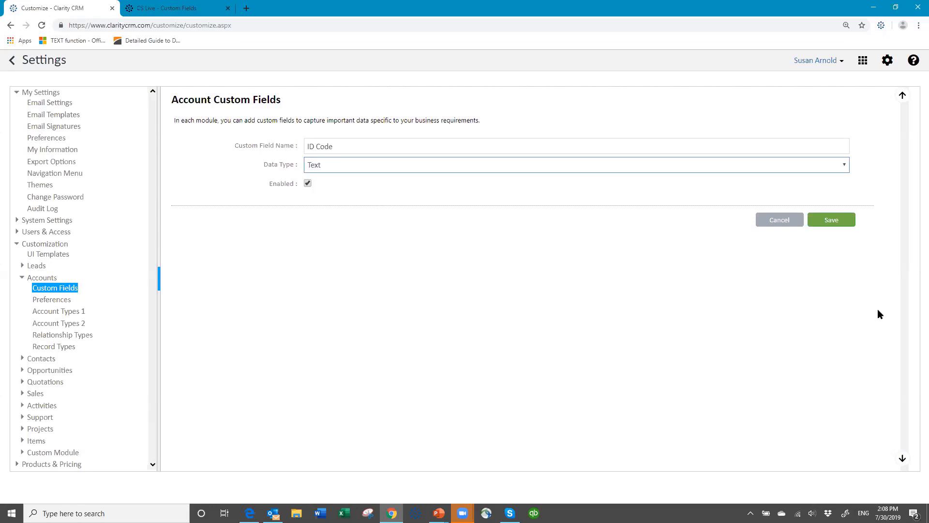
Step: Save the ID Code field and show its row actions menu
left_click(822, 222)
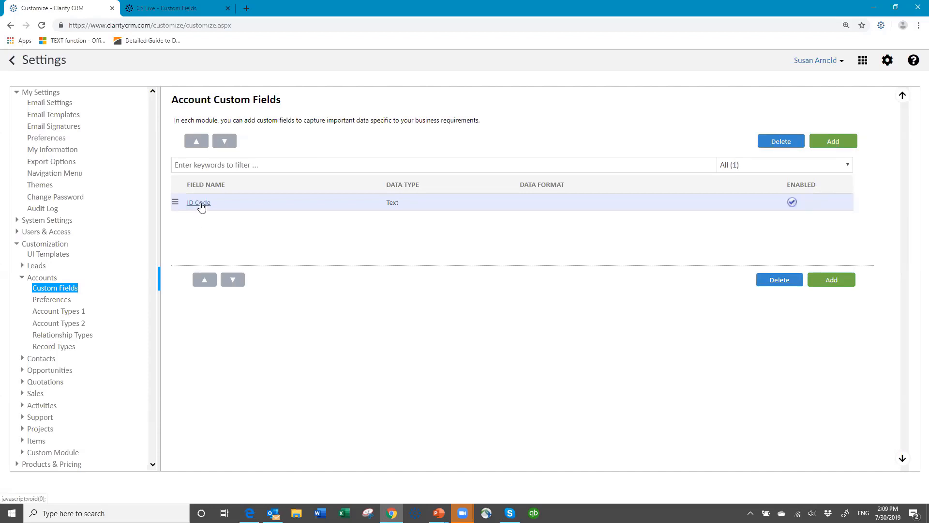
left_click(174, 205)
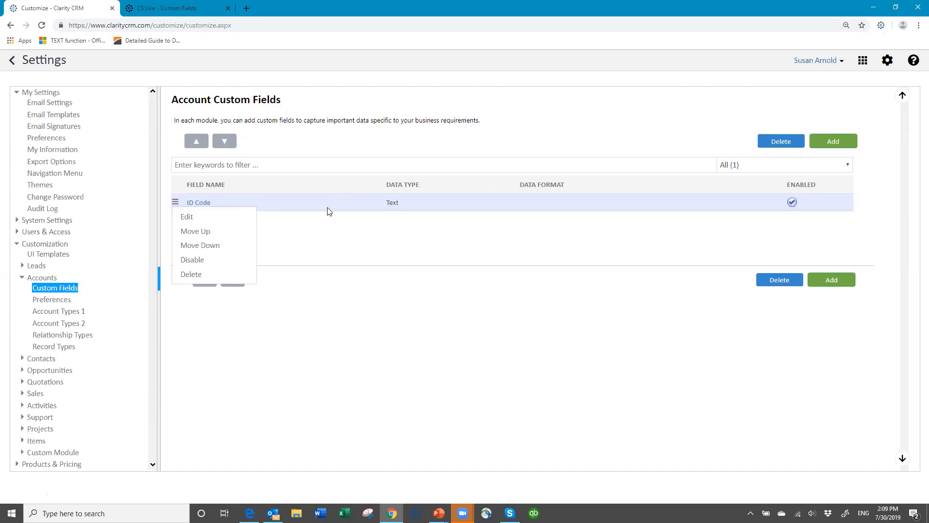
Step: Add another account custom field named 'Market Segment' and view the Data Type options
left_click(834, 141)
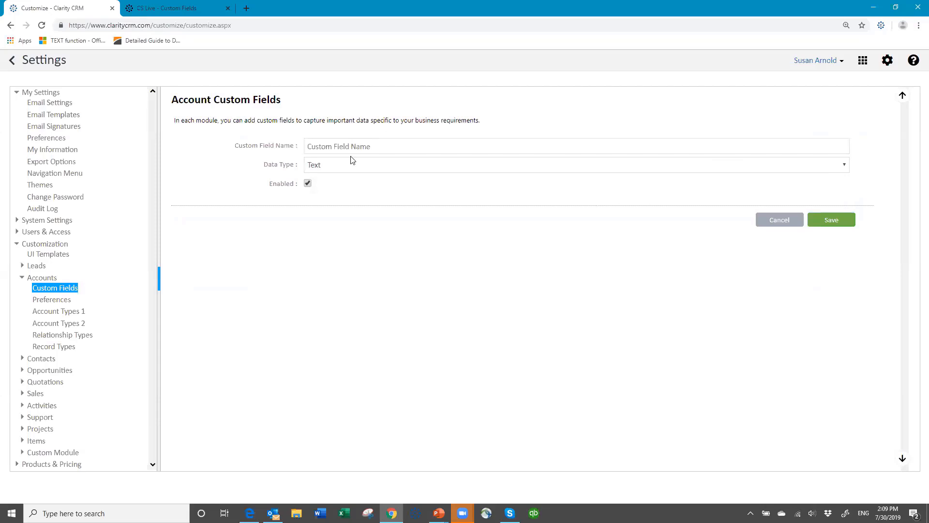
left_click(342, 147)
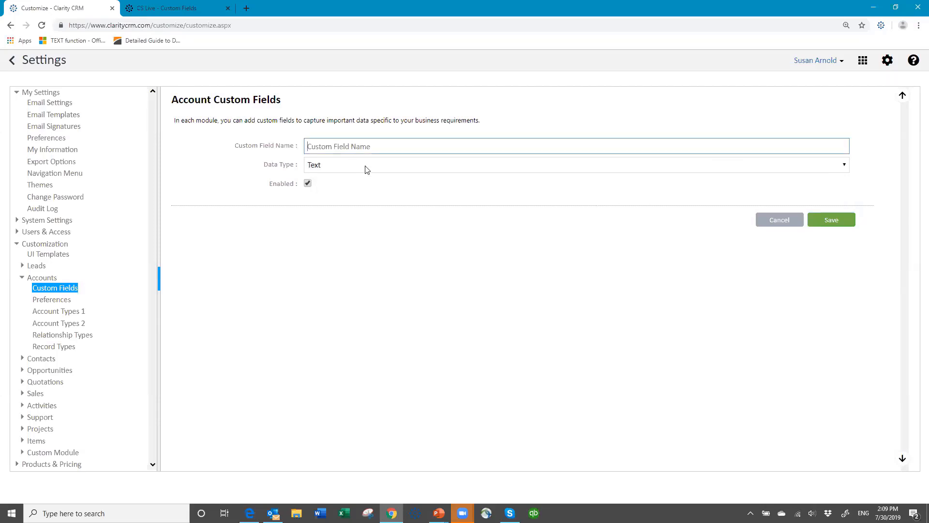
type("Market Seg")
type("met")
type("nt")
left_click(368, 166)
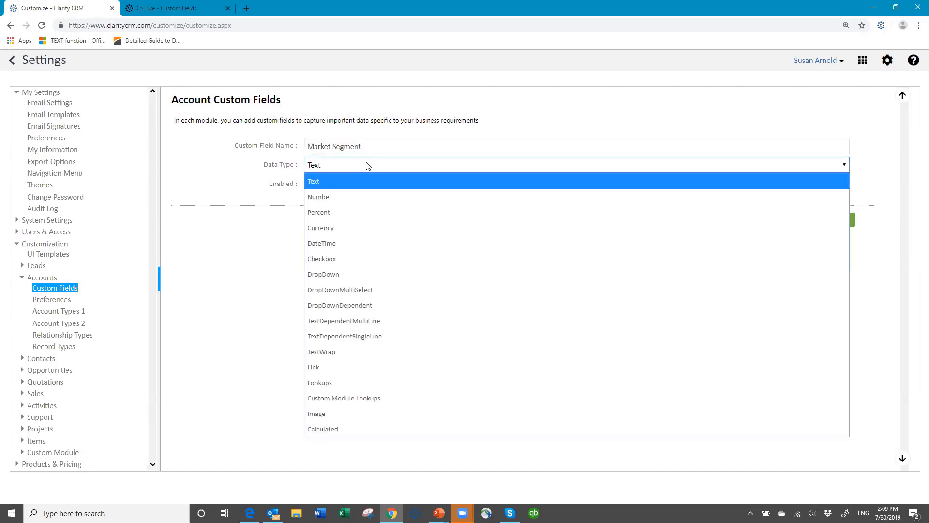
Step: Make Market Segment a DropDown with values Restaurant, Education and Healthcare Facility
left_click(343, 274)
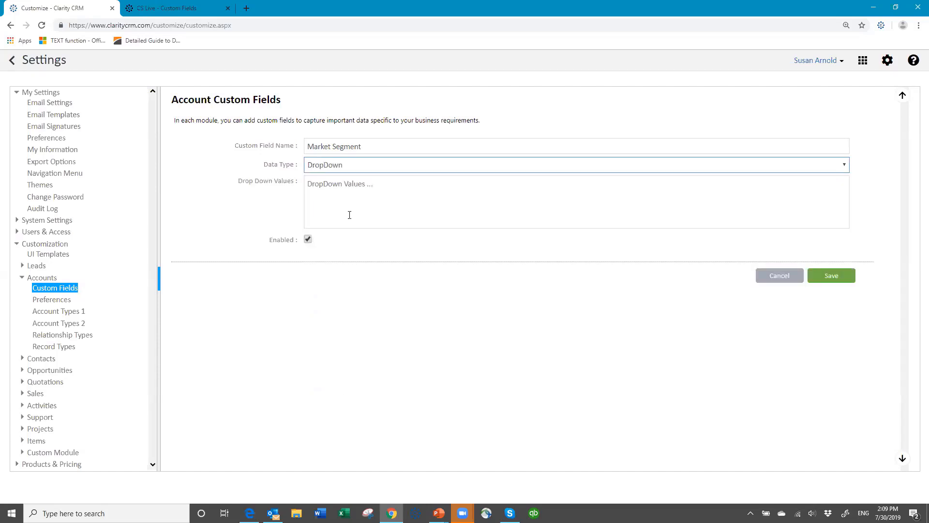
left_click(336, 190)
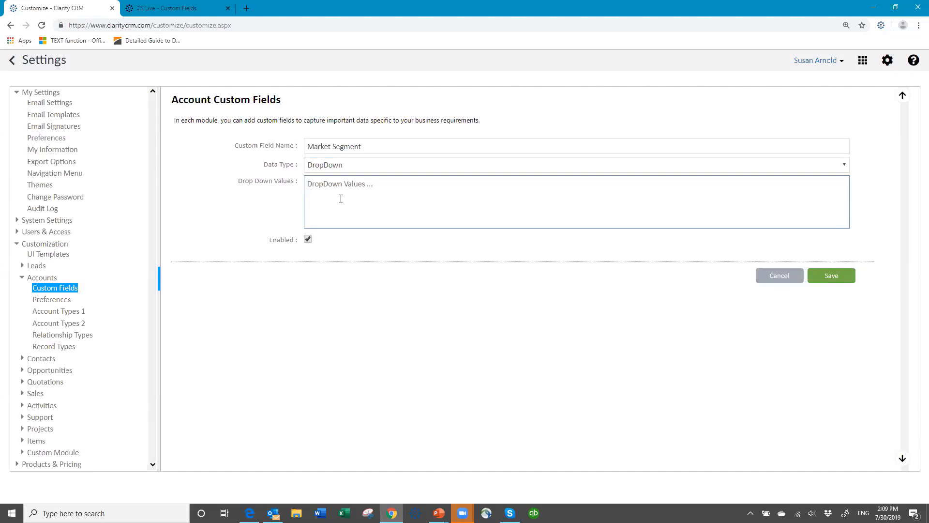
type("Restaurant")
key("Return")
type("Education ")
type("Healt")
type("hcare")
type(" Facility")
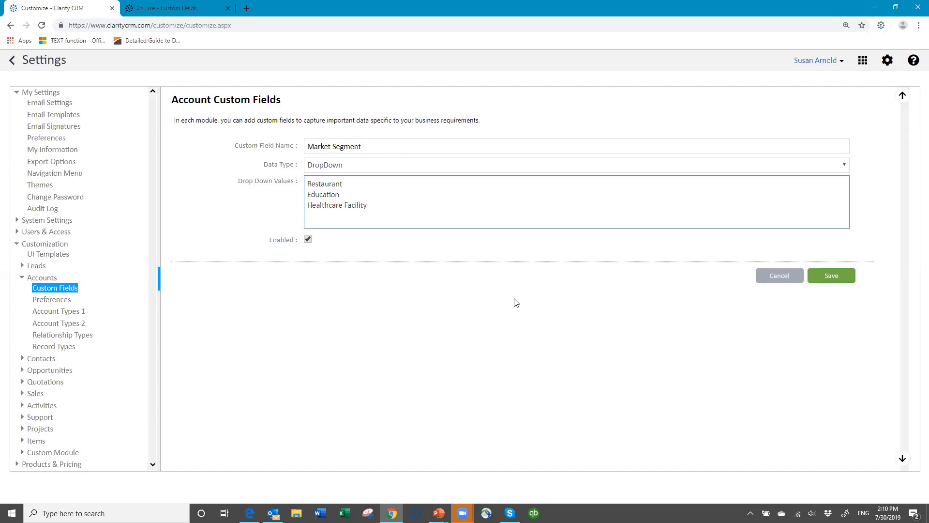
Step: Save the Market Segment DropDown field
left_click(844, 280)
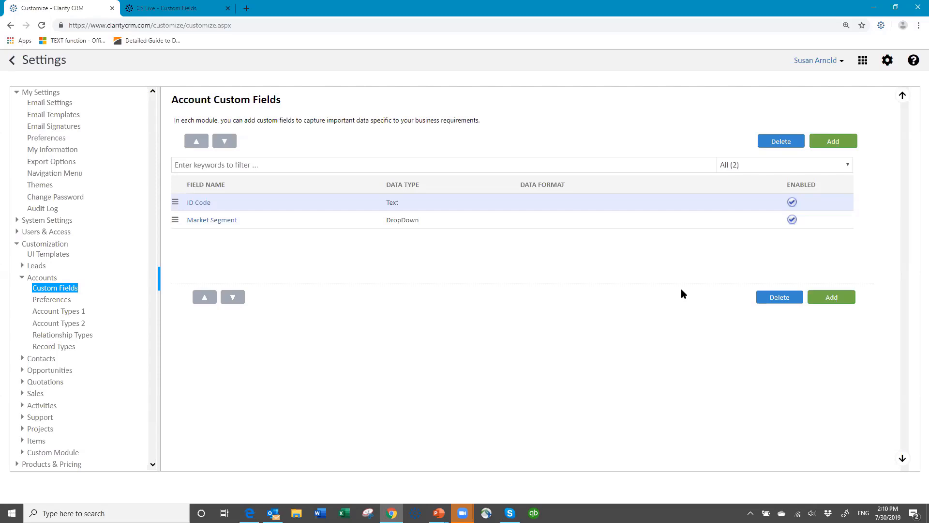
Step: Add a 'Product Interest' account custom field with the DropDownMultiSelect data type
left_click(839, 150)
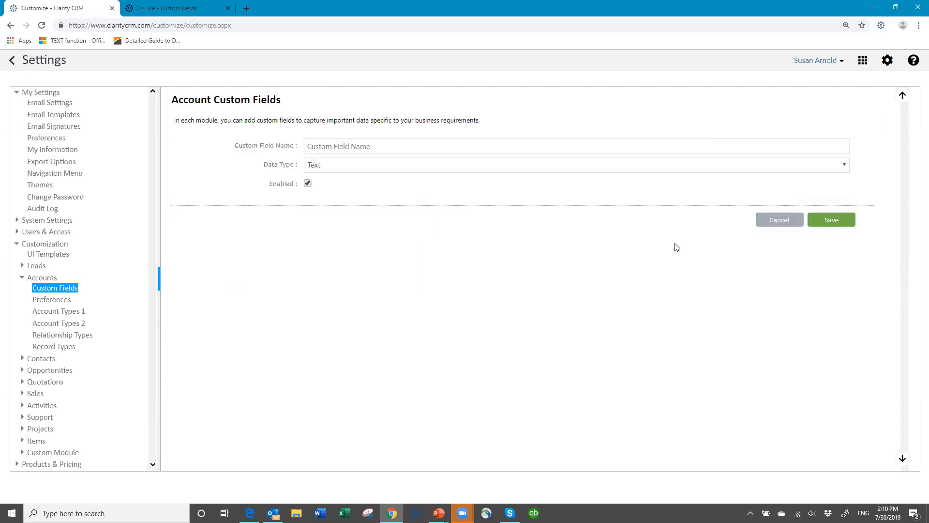
left_click(367, 150)
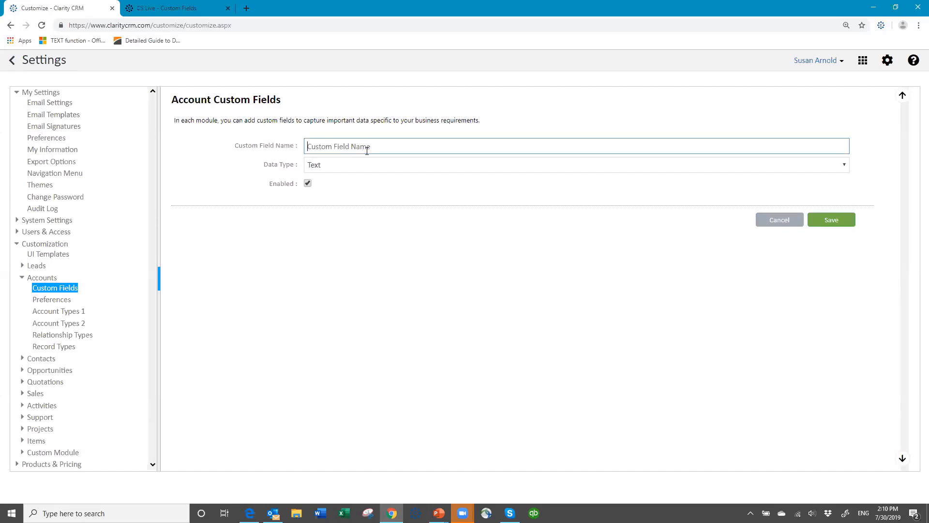
type("Product Interest")
left_click(388, 165)
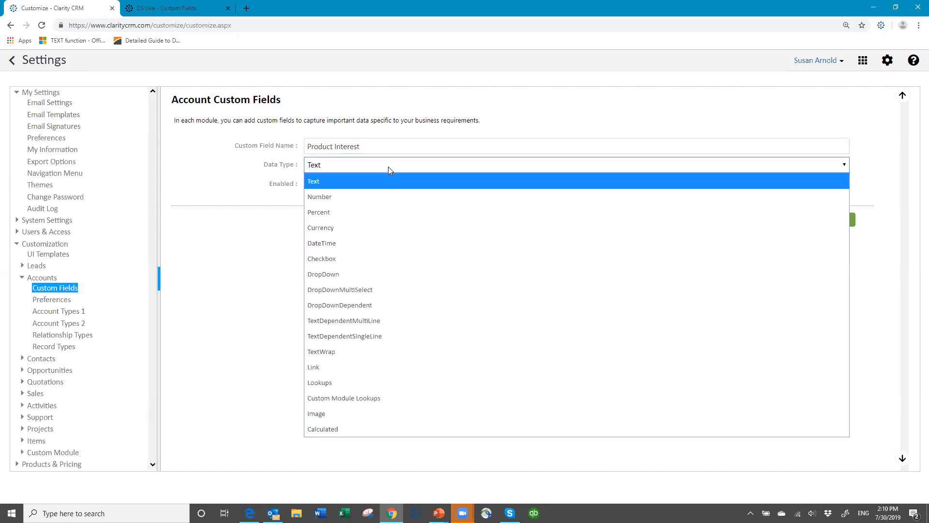
left_click(380, 293)
Step: Enter the choices Table Linens, Dishware, Flatware and Glassware, one per line
left_click(356, 183)
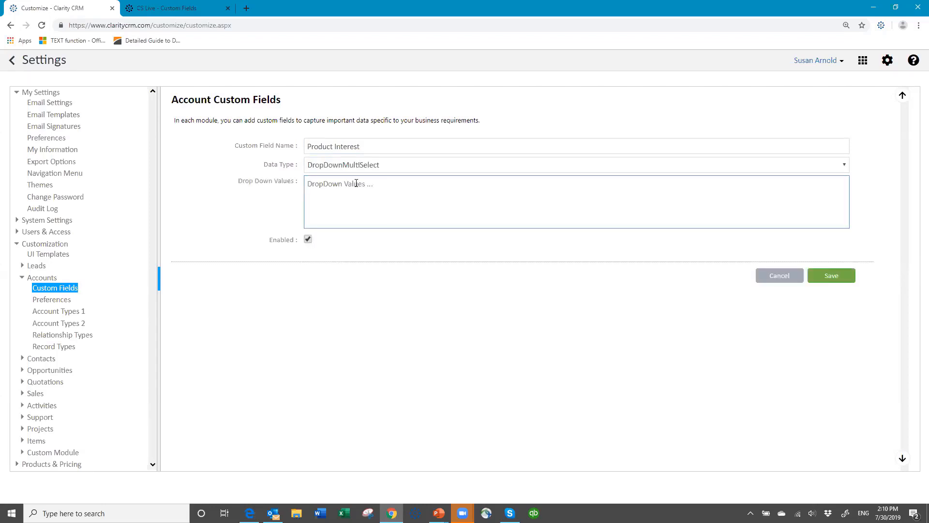
type("Table Li")
type("nens ")
type("Dishware")
key("Return")
type("Flatware")
key("Return")
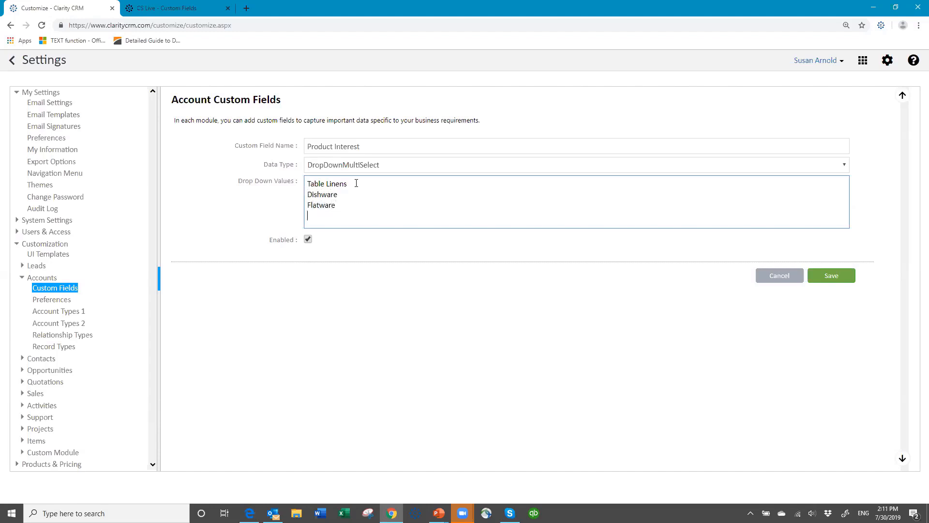
type("Glassware")
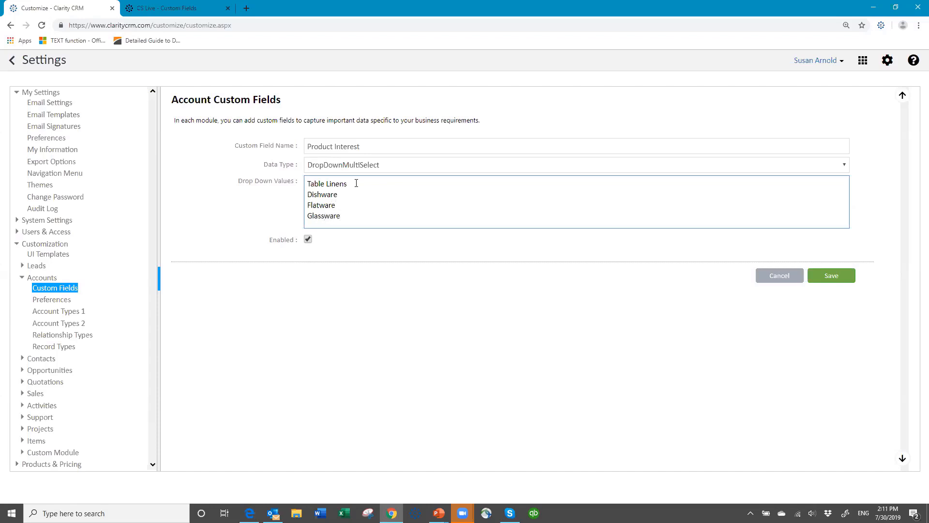
Step: Save Product Interest as the third account custom field, a multi-select dropdown
left_click(838, 280)
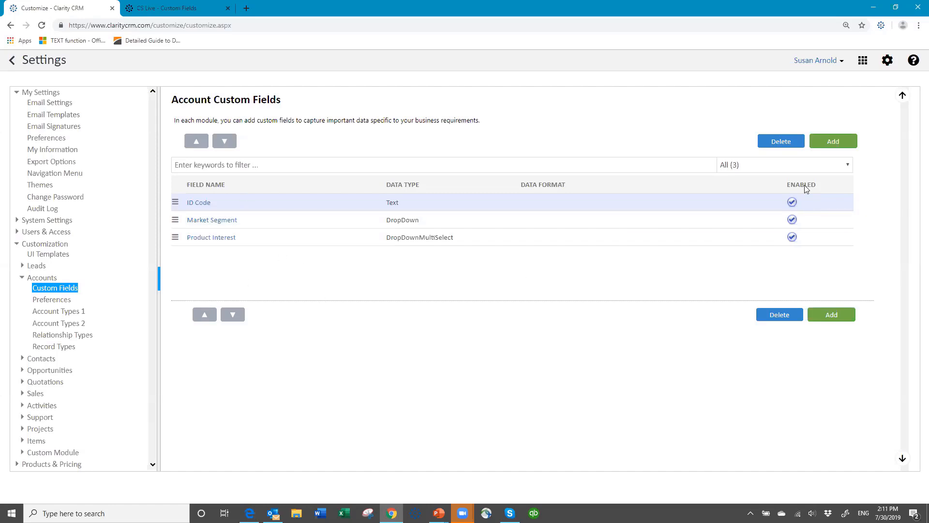
Step: Add a new account custom field named '#Served' in place of 'Number of people served'
left_click(834, 141)
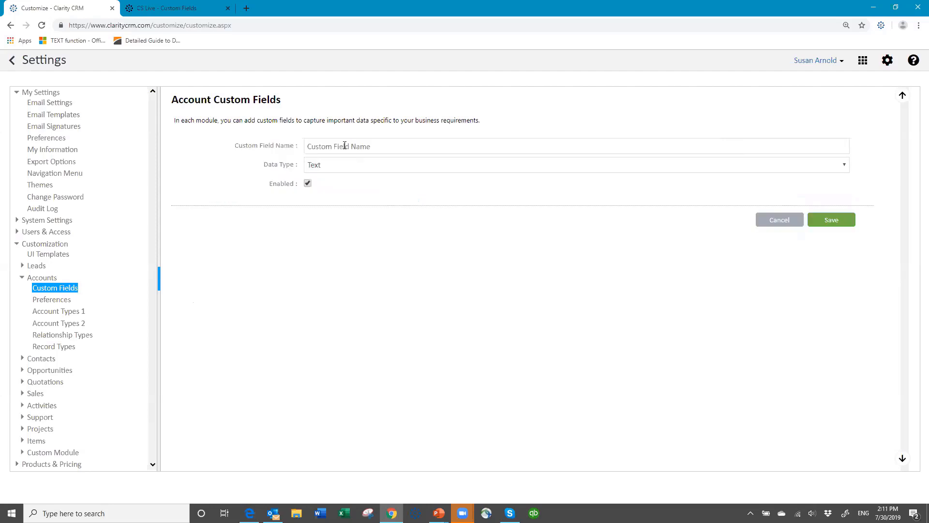
left_click(348, 147)
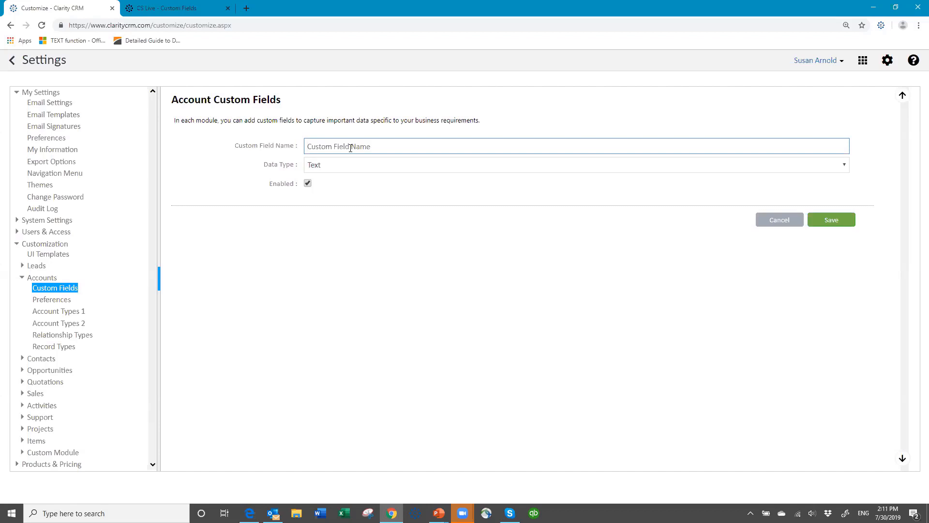
type("Number of pe")
type("ople serv")
type("ed")
key("BackSpace")
key("BackSpace")
key("BackSpace")
key("BackSpace")
key("BackSpace")
key("BackSpace")
key("BackSpace")
key("BackSpace")
key("BackSpace")
key("BackSpace")
key("BackSpace")
key("BackSpace")
key("BackSpace")
key("BackSpace")
key("BackSpace")
key("BackSpace")
key("BackSpace")
key("BackSpace")
key("BackSpace")
key("BackSpace")
key("BackSpace")
type("#Served")
Step: Make #Served a Number field shown without decimal digits and save it
left_click(332, 168)
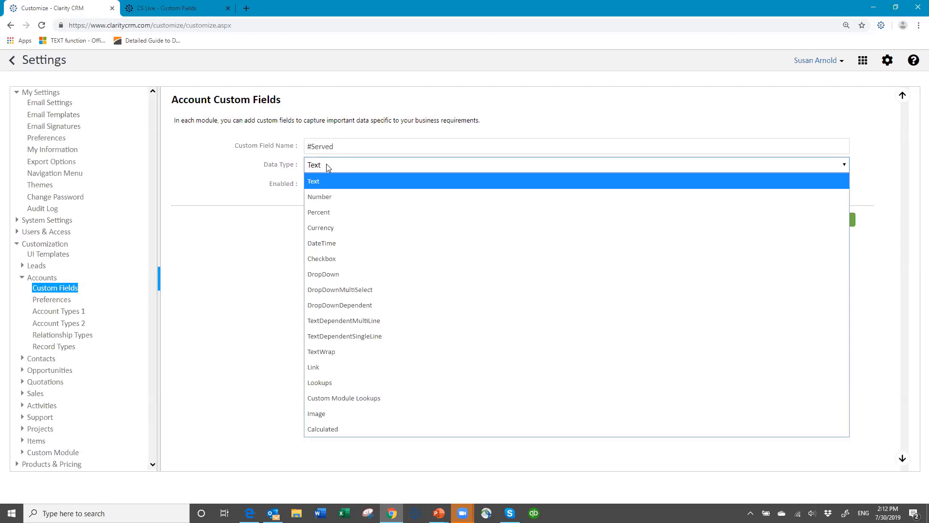
left_click(333, 199)
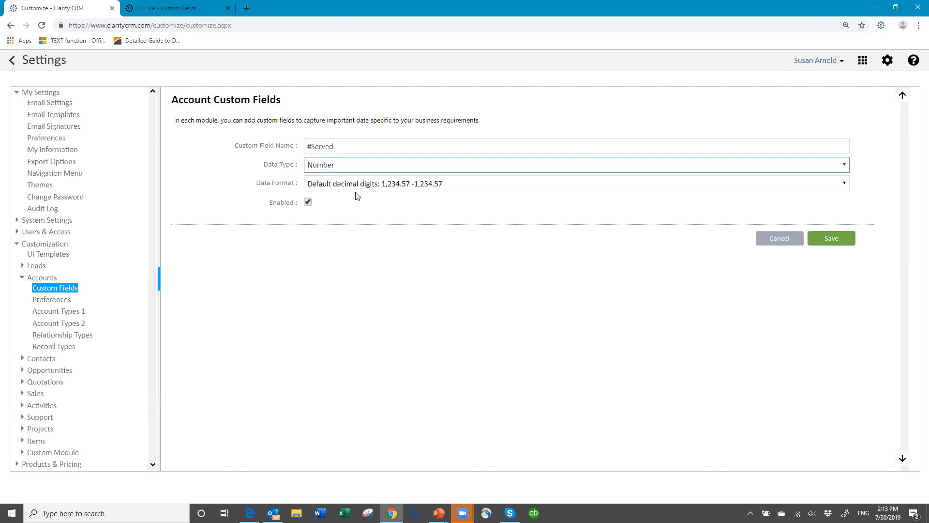
left_click(519, 188)
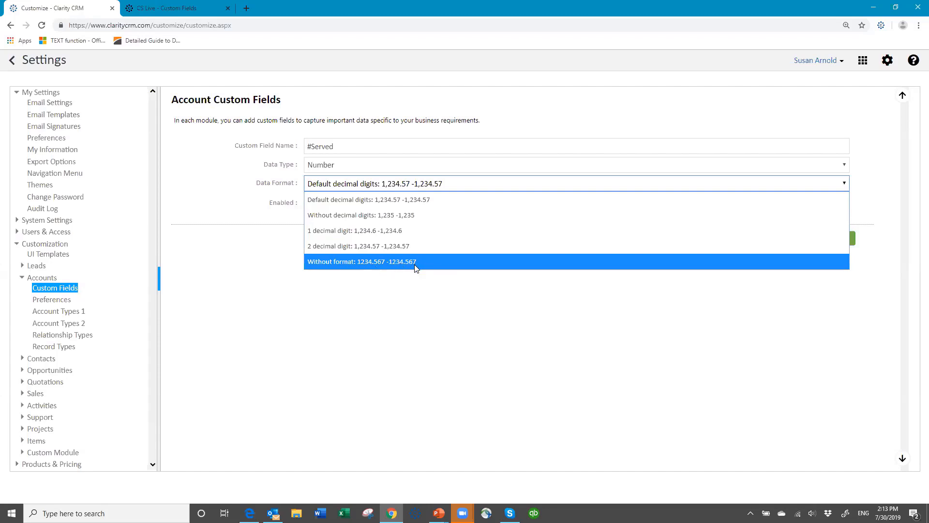
left_click(420, 215)
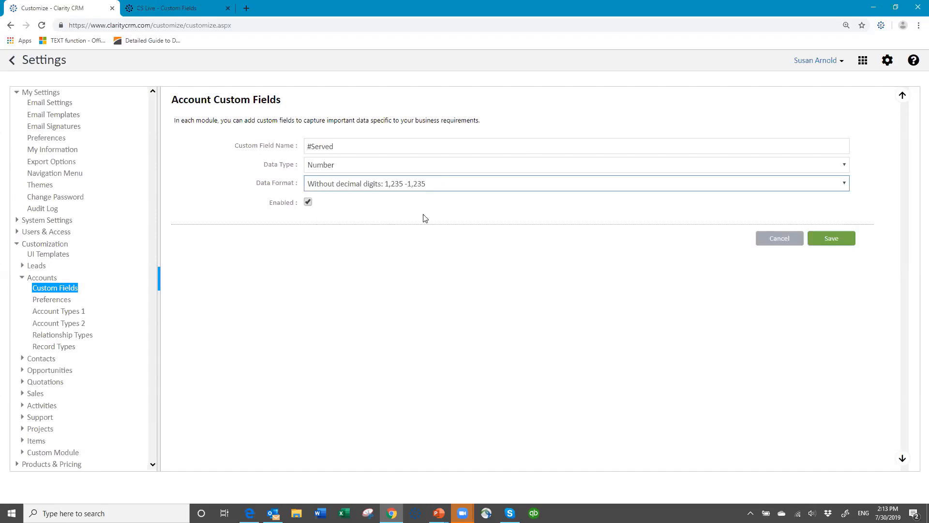
left_click(834, 242)
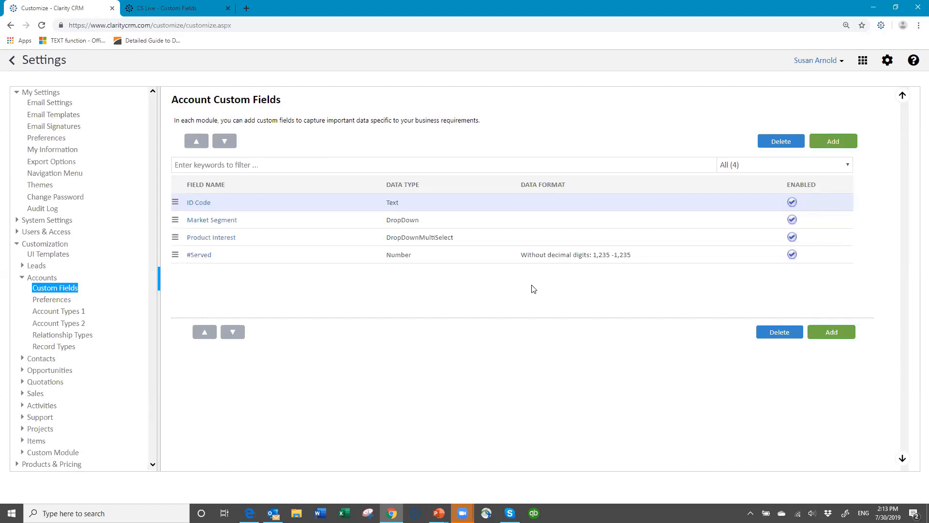
Step: Create a 'Date Est' custom field of DateTime type and save it
left_click(833, 141)
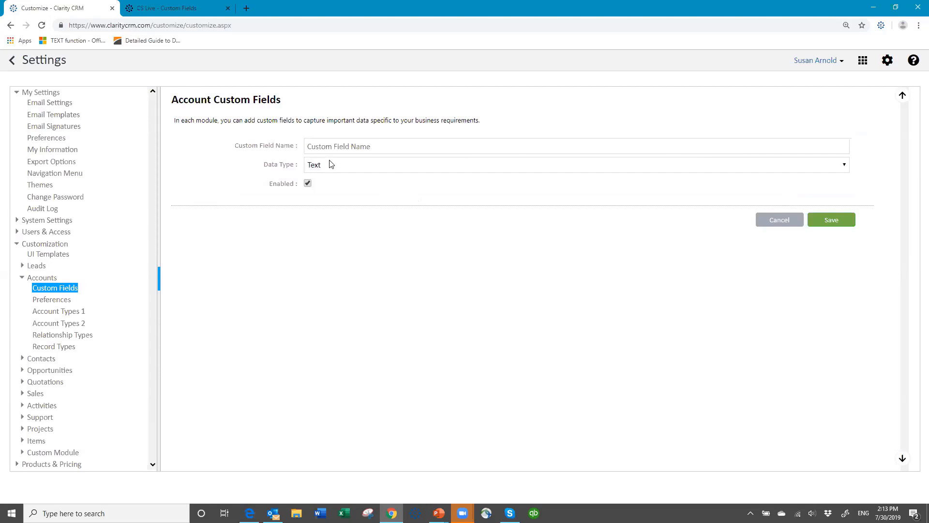
left_click(334, 150)
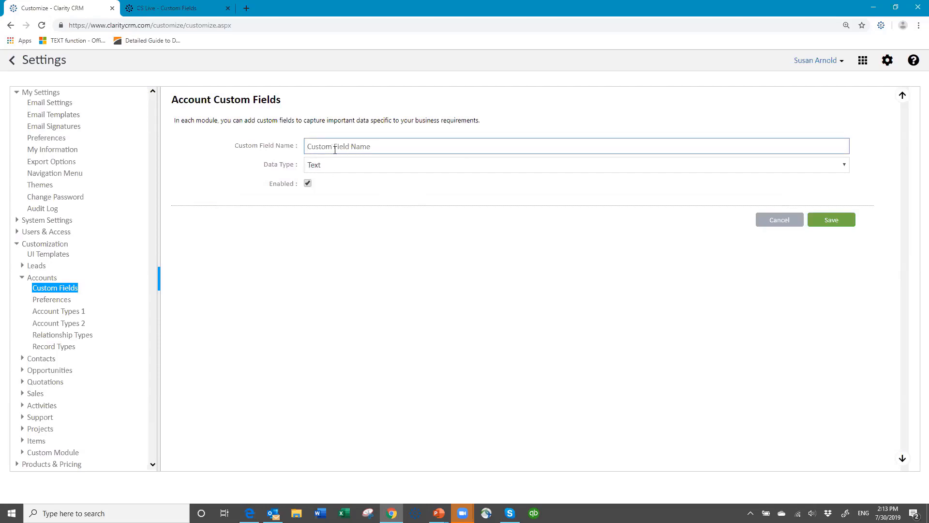
type("Date Est")
left_click(366, 165)
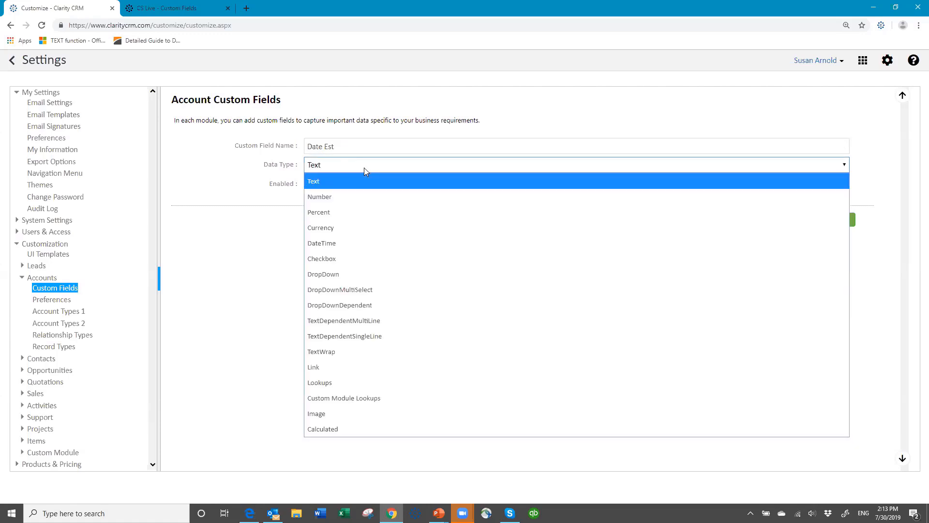
left_click(350, 243)
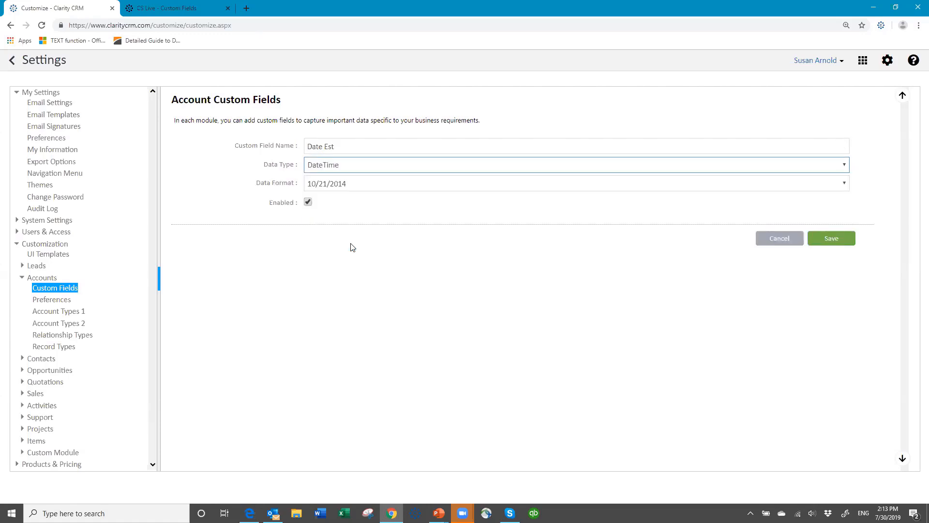
left_click(825, 239)
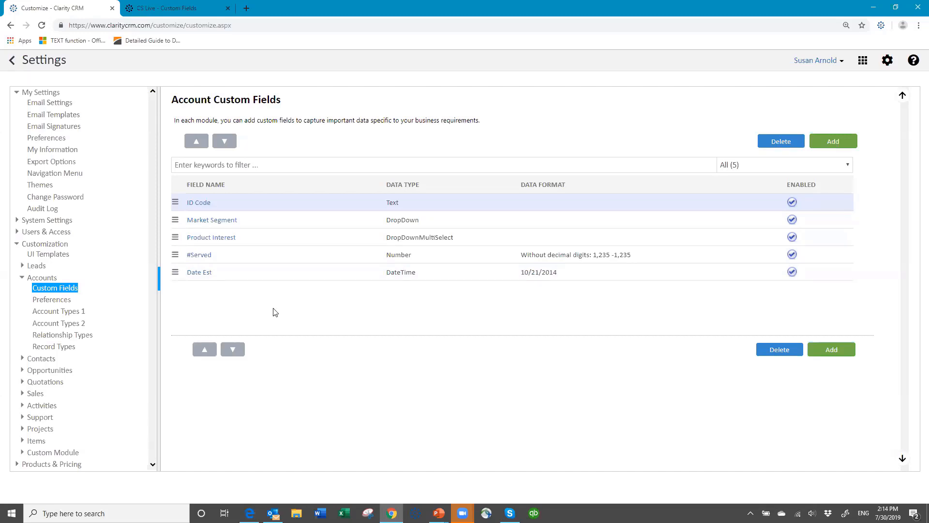
Step: Insert 'Business' after Education in the Market Segment choices and save the field
left_click(217, 221)
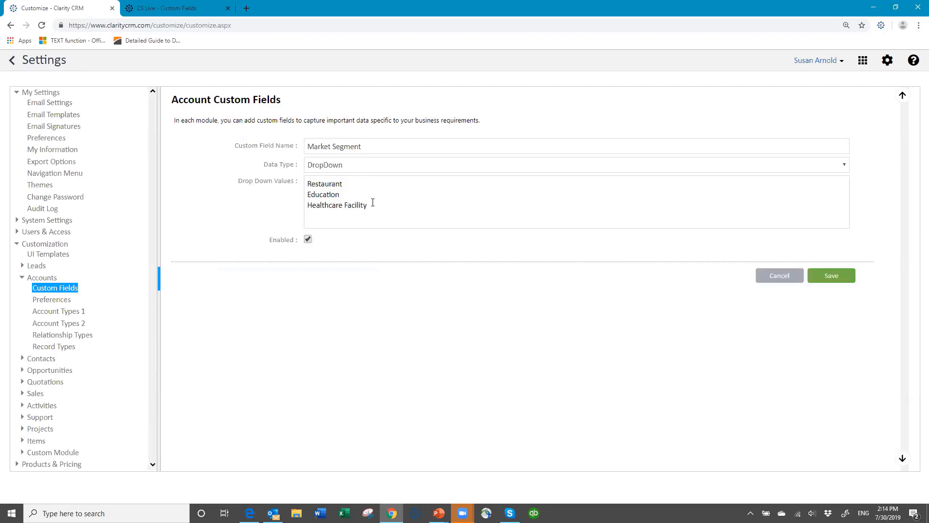
left_click(358, 192)
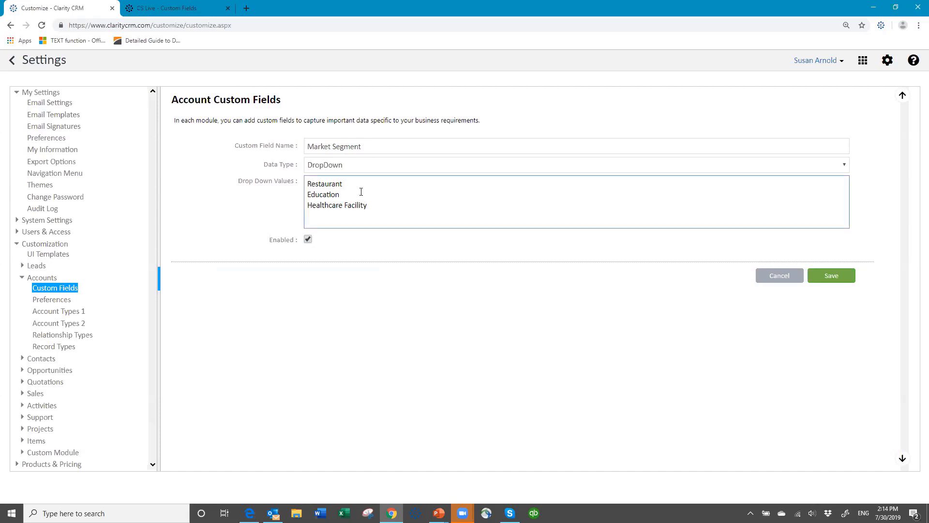
key("Return")
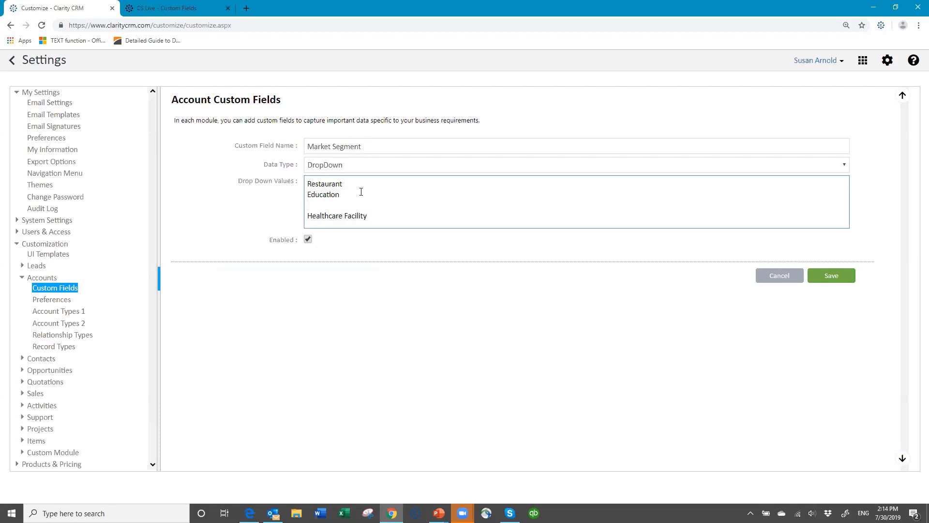
type("Occie")
key("BackSpace")
key("BackSpace")
key("BackSpace")
key("BackSpace")
key("BackSpace")
type("Business")
left_click(828, 275)
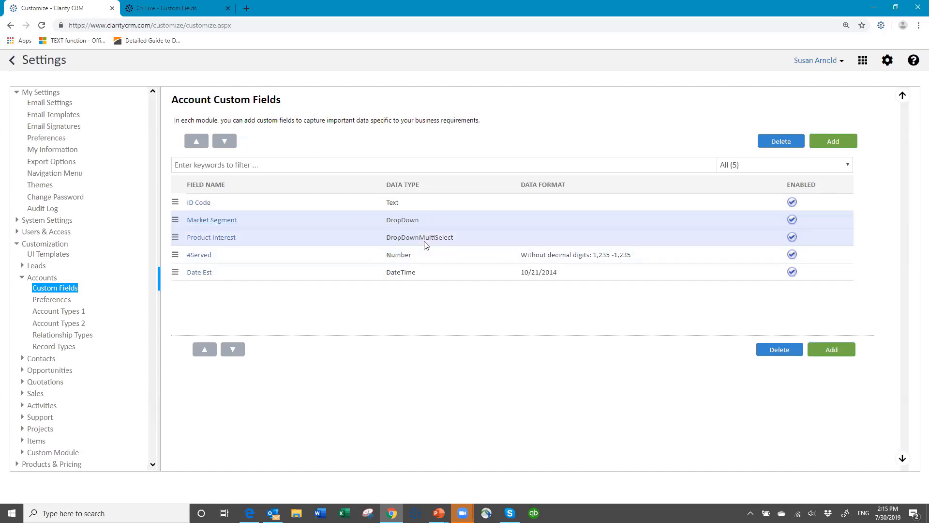
left_click(223, 222)
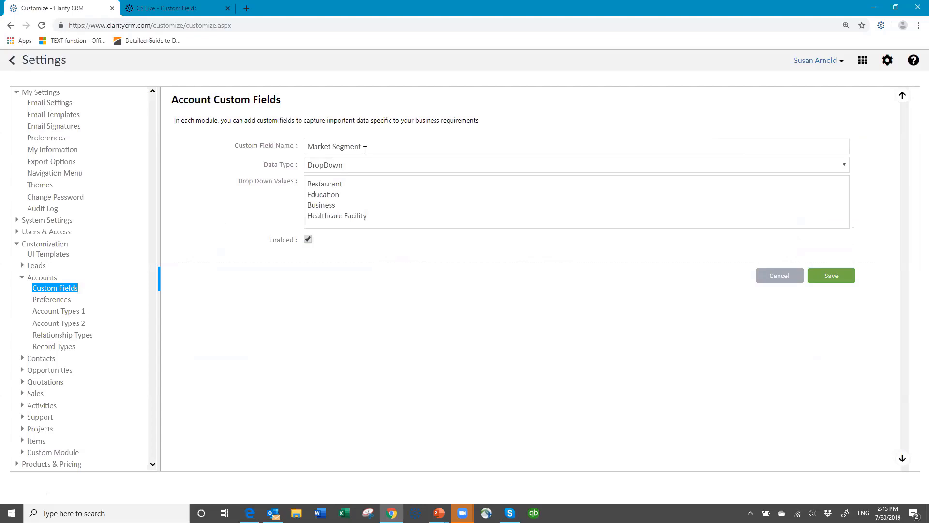
left_click(362, 166)
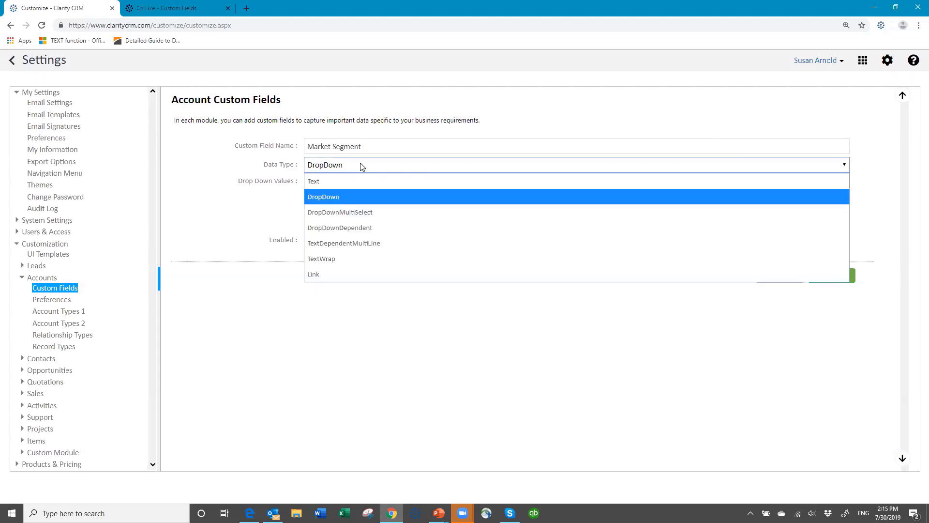
left_click(358, 211)
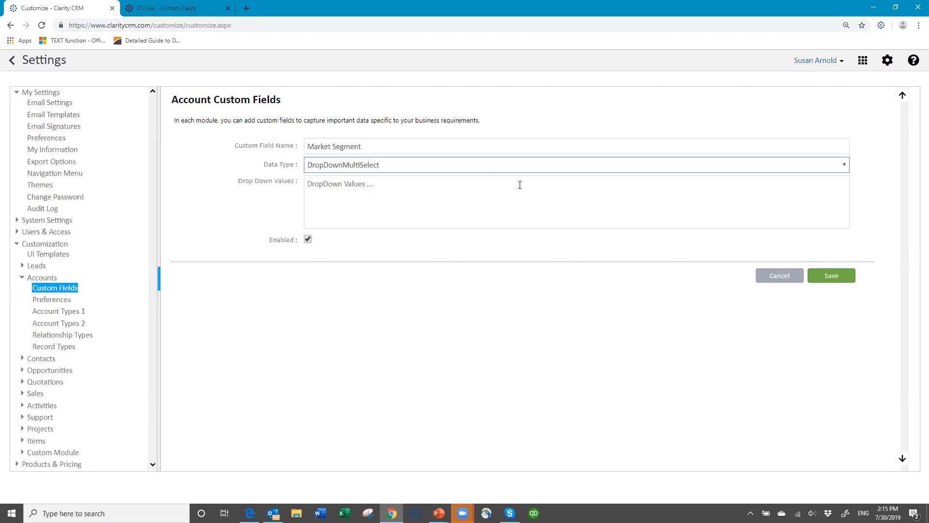
left_click(781, 275)
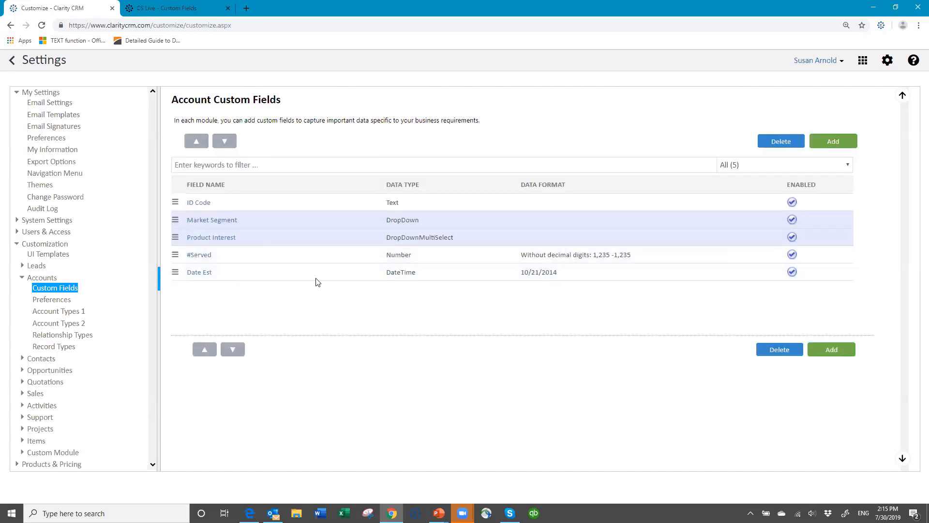
left_click(200, 205)
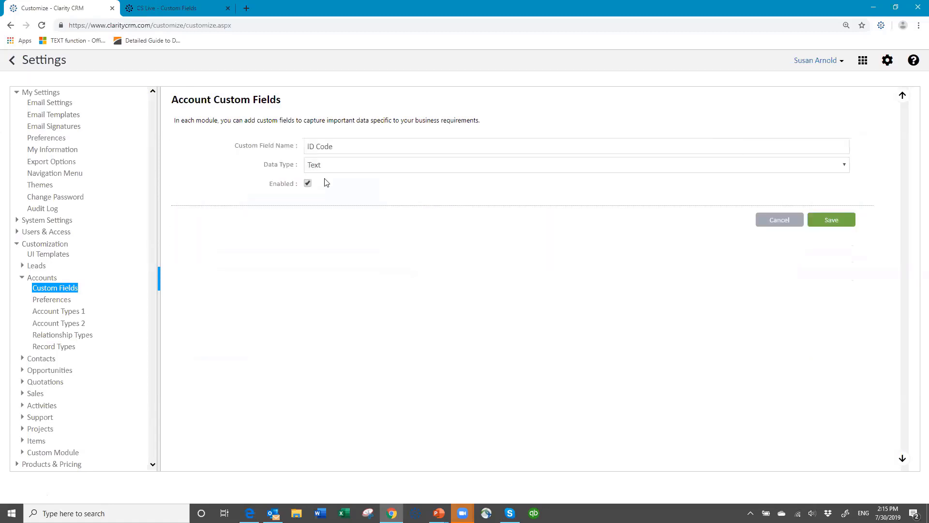
left_click(357, 170)
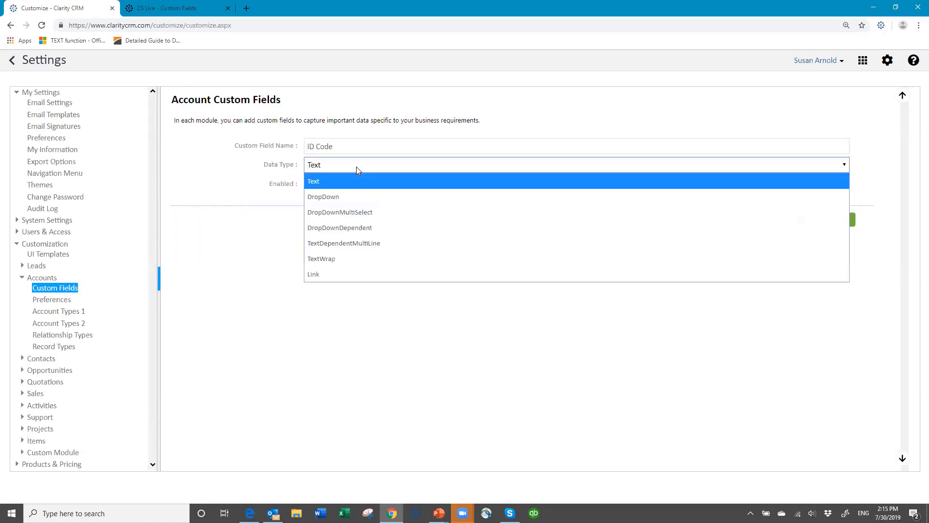
left_click(334, 198)
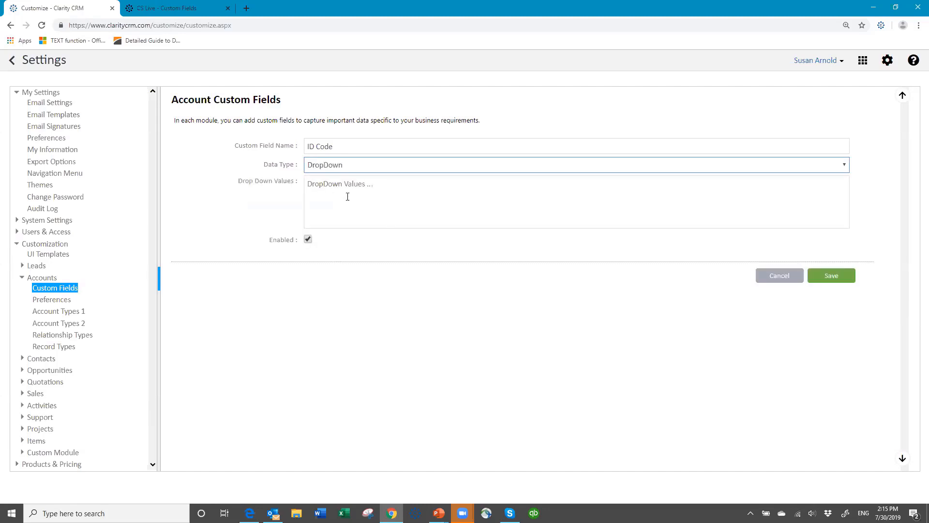
left_click(358, 190)
type("a")
key("Return")
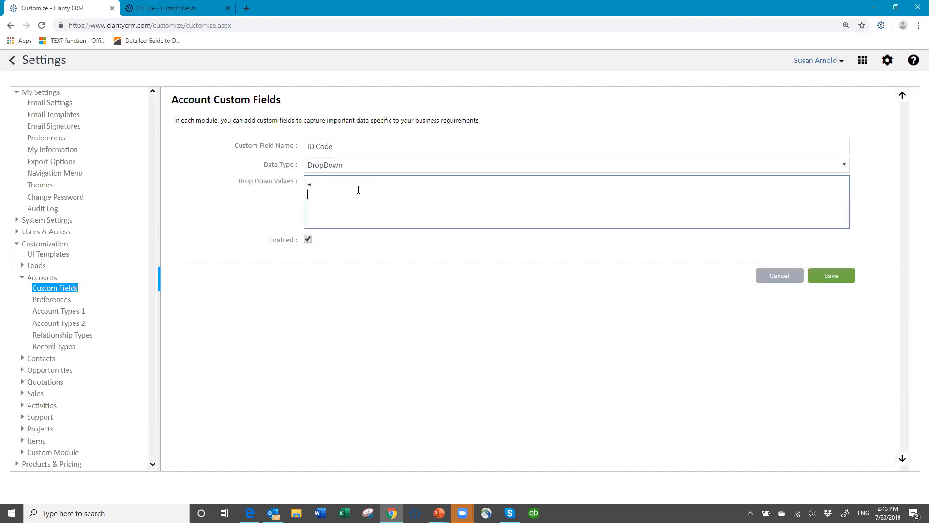
type("a")
key("BackSpace")
type("b")
left_click(830, 282)
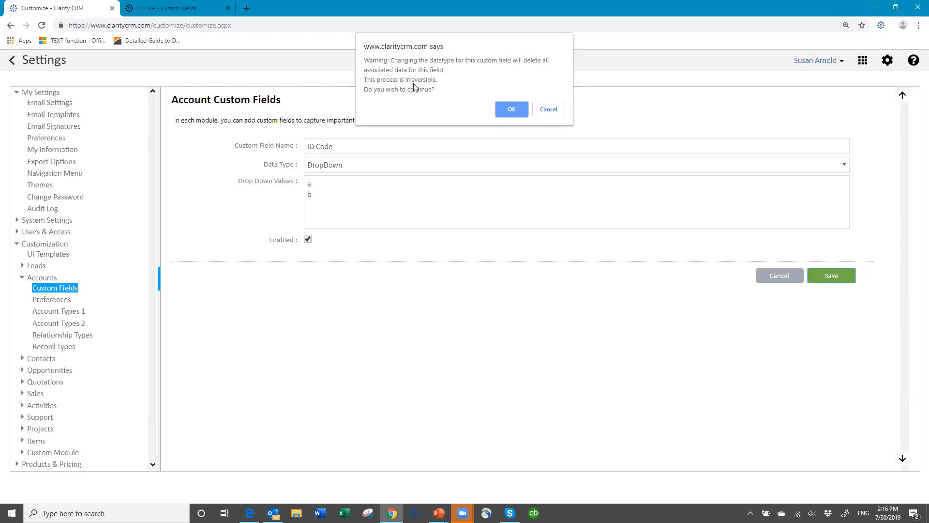
left_click(549, 111)
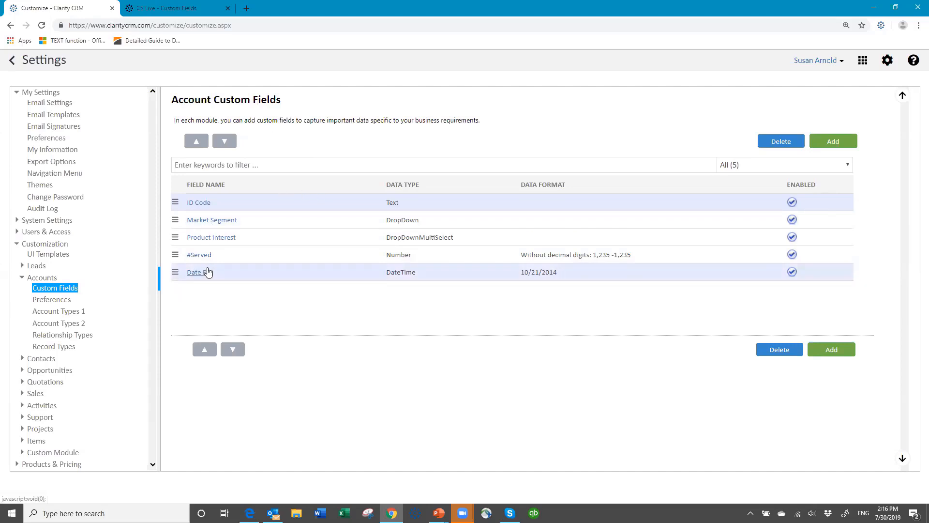
Step: Open the Account UI Template under UI Templates and show its account profile list
left_click(46, 257)
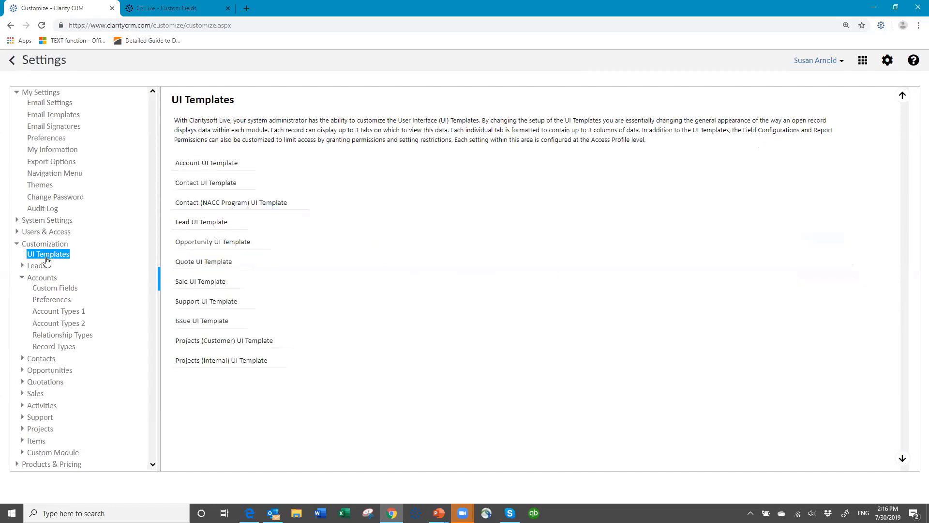
left_click(219, 166)
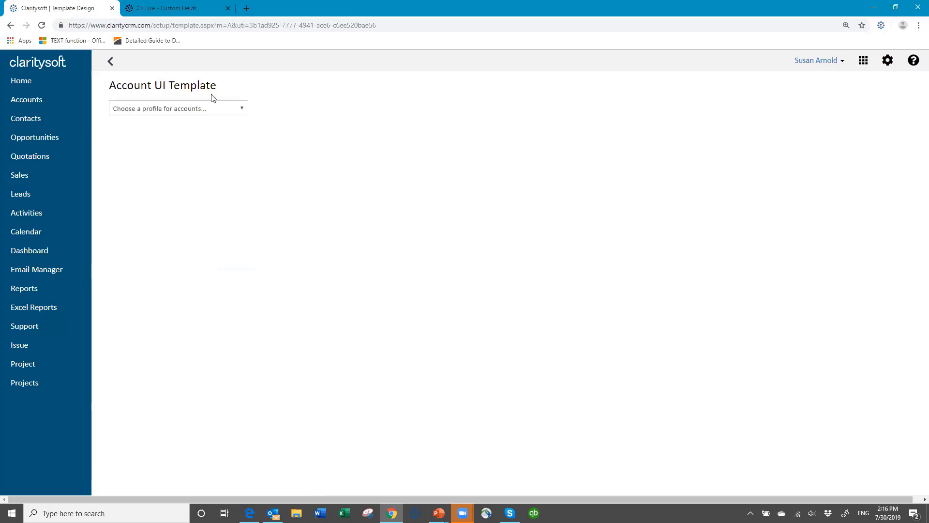
left_click(241, 113)
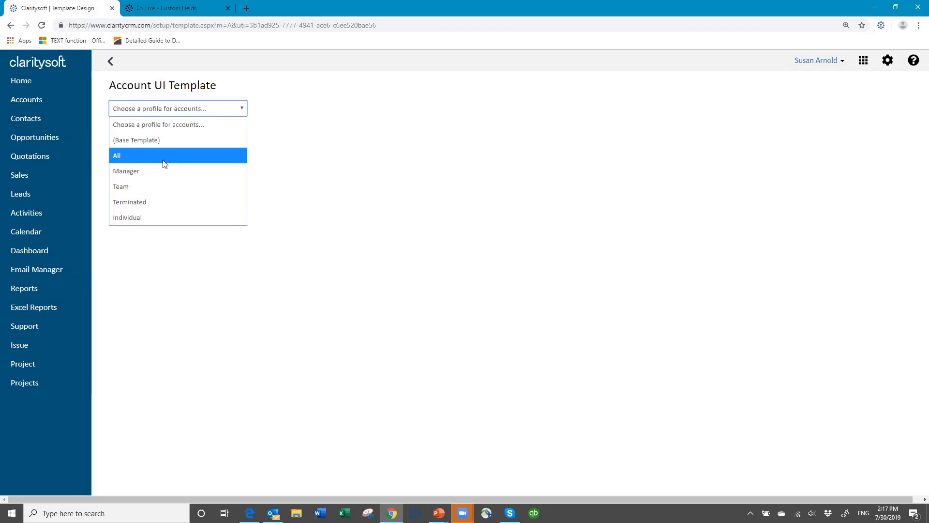
Step: In Base Template, drop ID Code, Market Segment, Product Interest, #Served into Company Info, Date Est into column 3
left_click(143, 140)
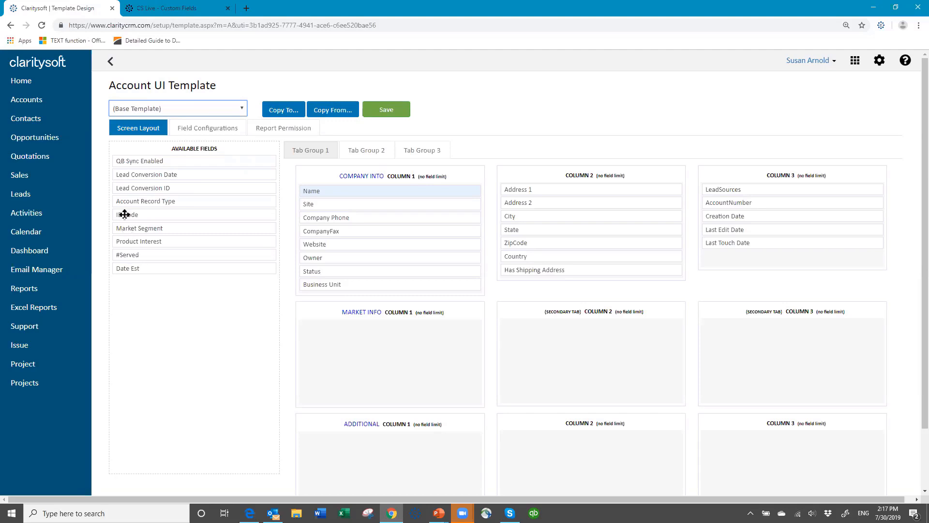
left_click_drag(160, 222, 315, 215)
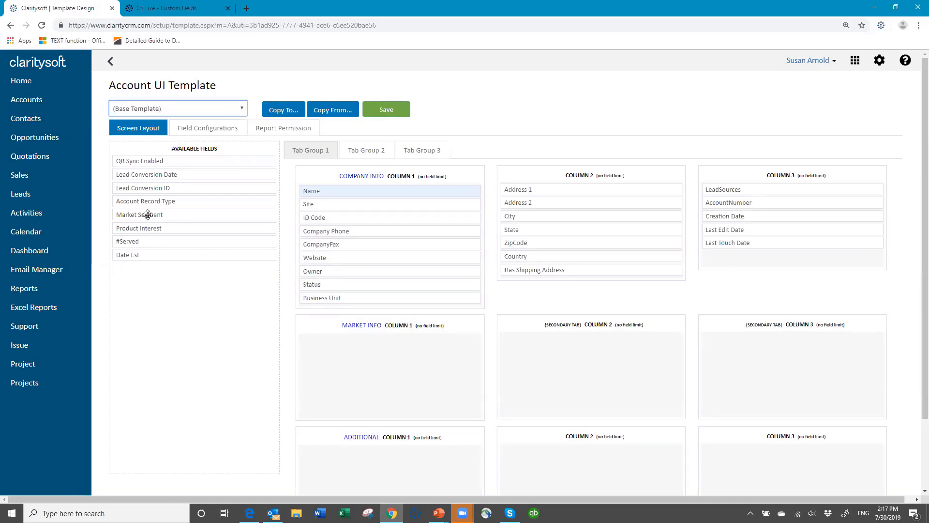
left_click_drag(148, 215, 332, 283)
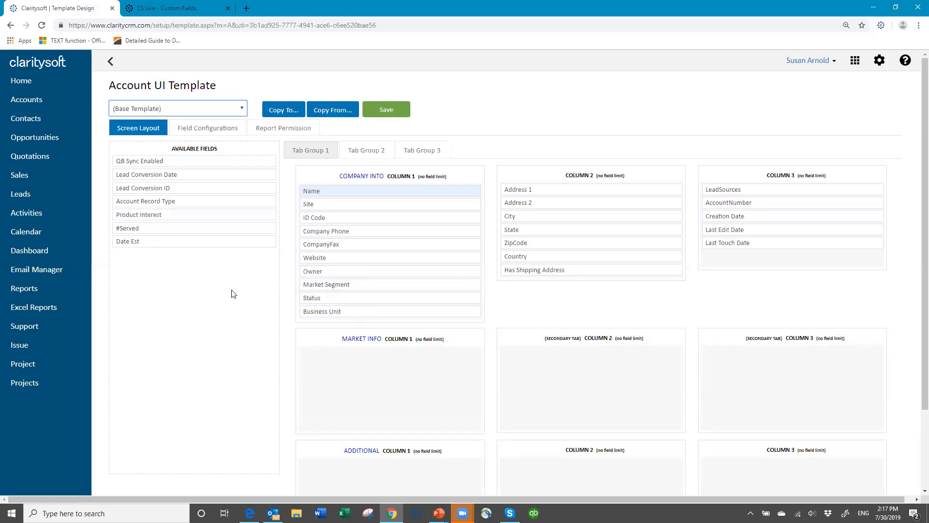
left_click_drag(163, 215, 346, 294)
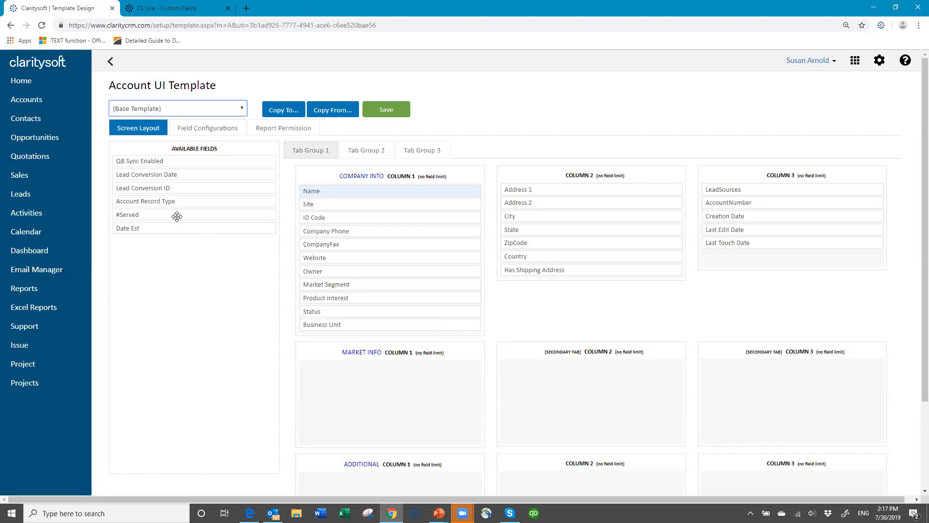
left_click_drag(176, 214, 361, 308)
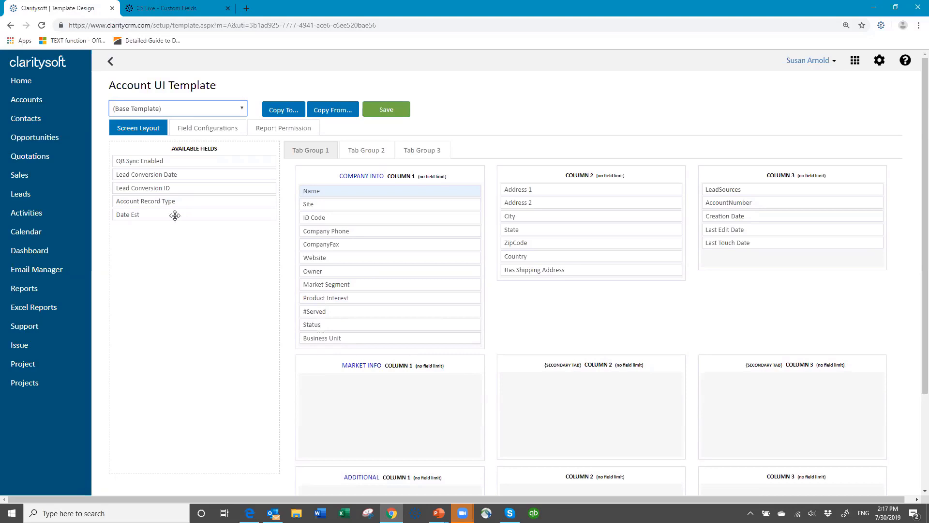
left_click_drag(175, 214, 767, 188)
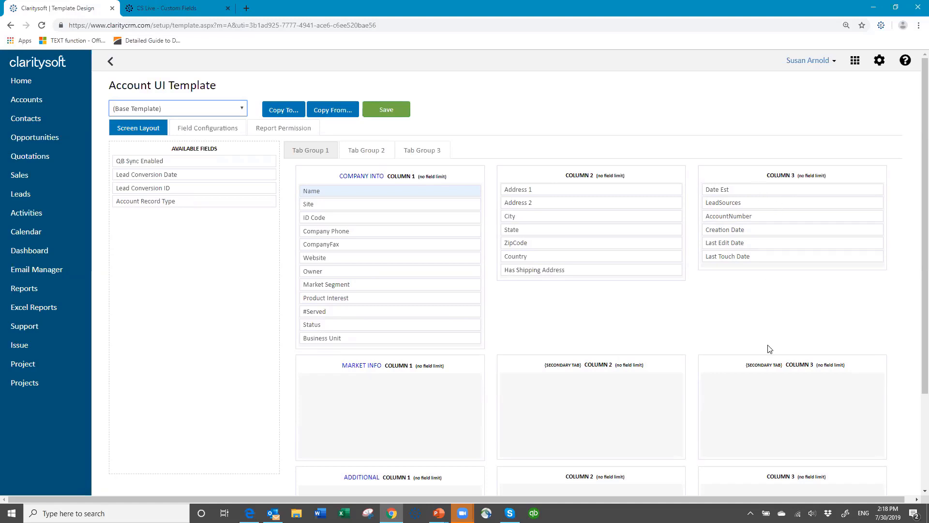
Step: Move Status and Business Unit from Company Info into the Market Info first column
scroll(619, 333, "down", 2)
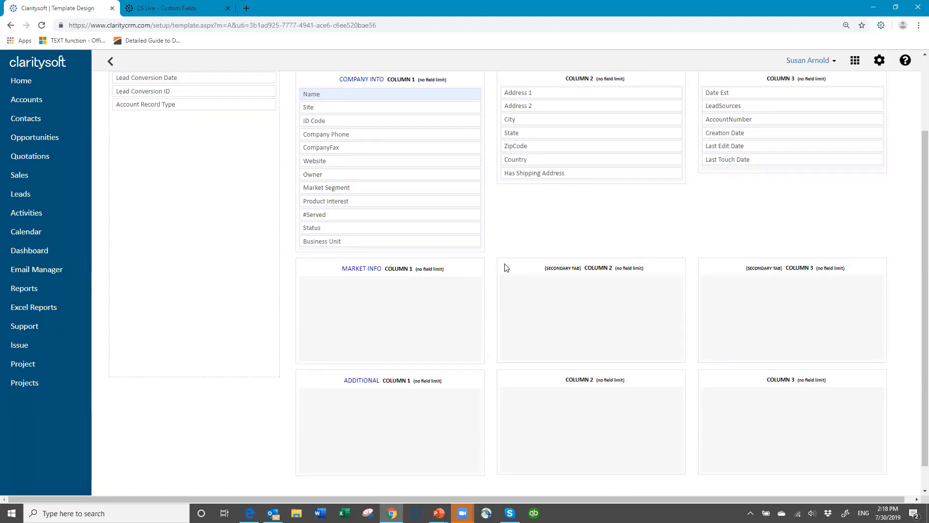
scroll(507, 268, "up", 2)
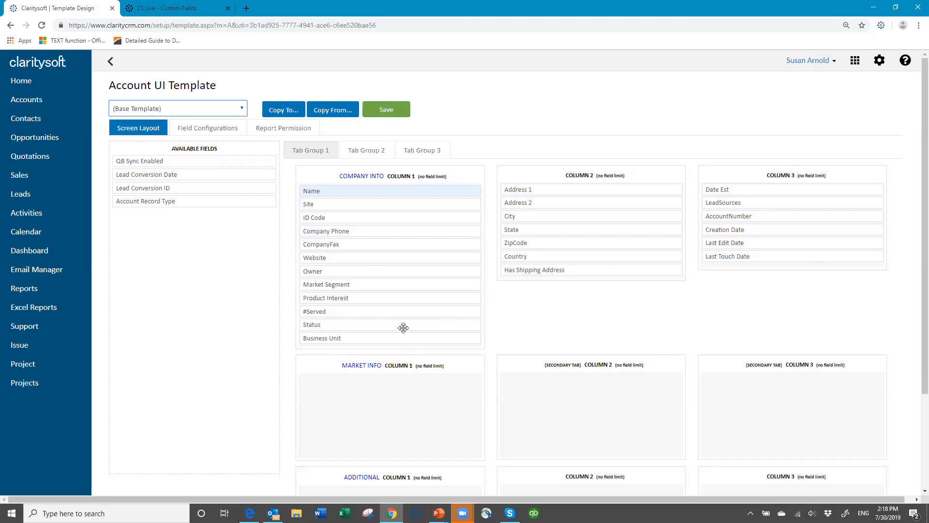
left_click_drag(400, 323, 402, 387)
left_click_drag(382, 324, 383, 383)
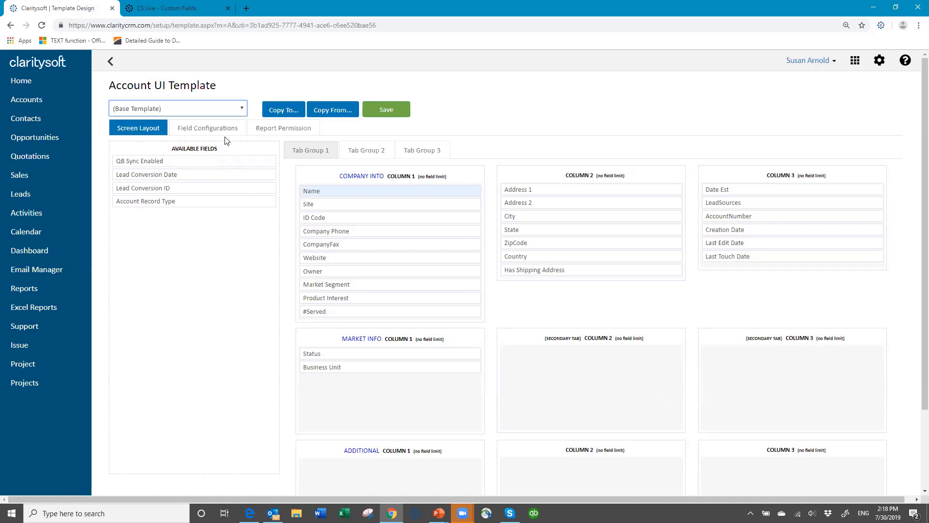
left_click(211, 129)
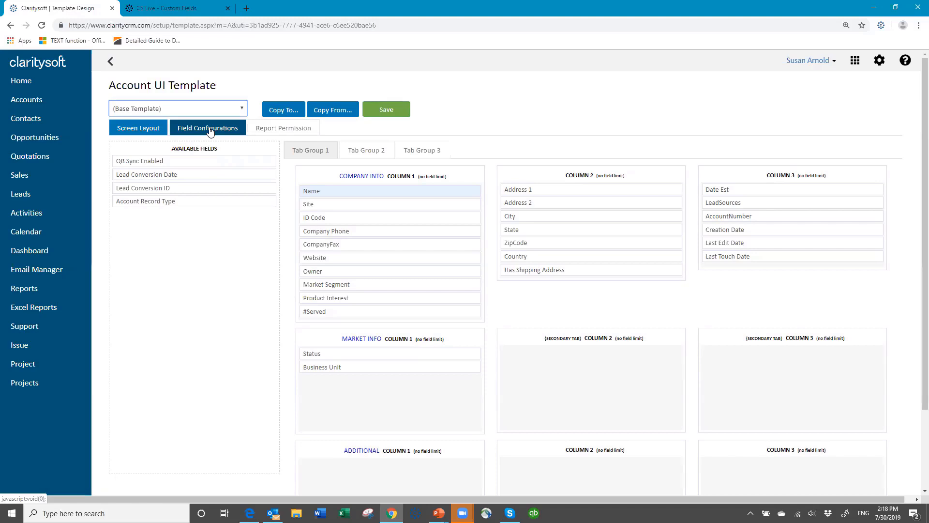
Step: Mark Company Phone as required in the field configuration table and review the custom fields
left_click(210, 131)
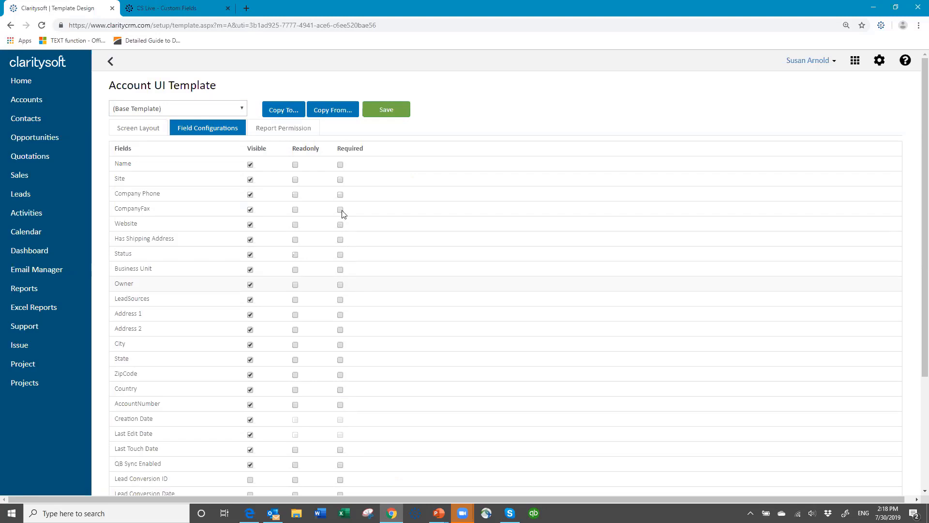
left_click(340, 195)
scroll(268, 262, "down", 3)
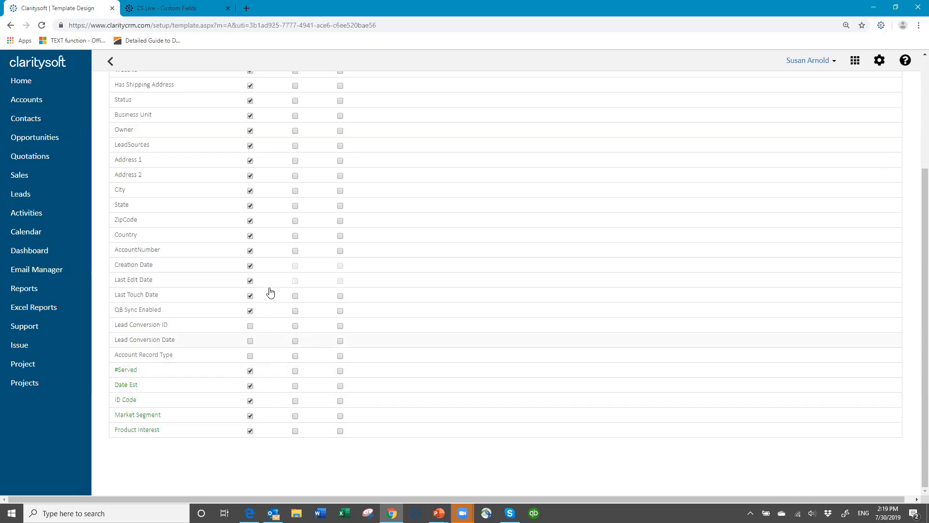
scroll(268, 197, "up", 3)
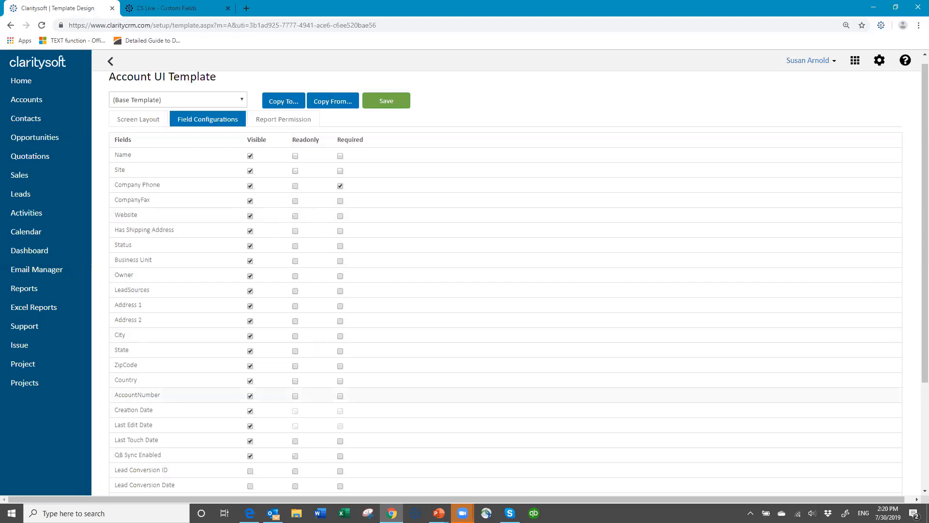
scroll(426, 271, "down", 3)
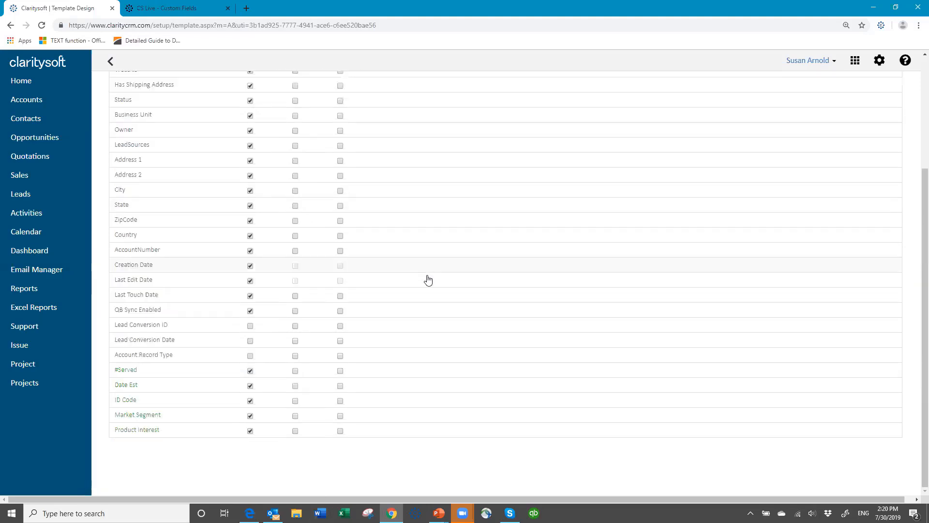
scroll(436, 274, "up", 3)
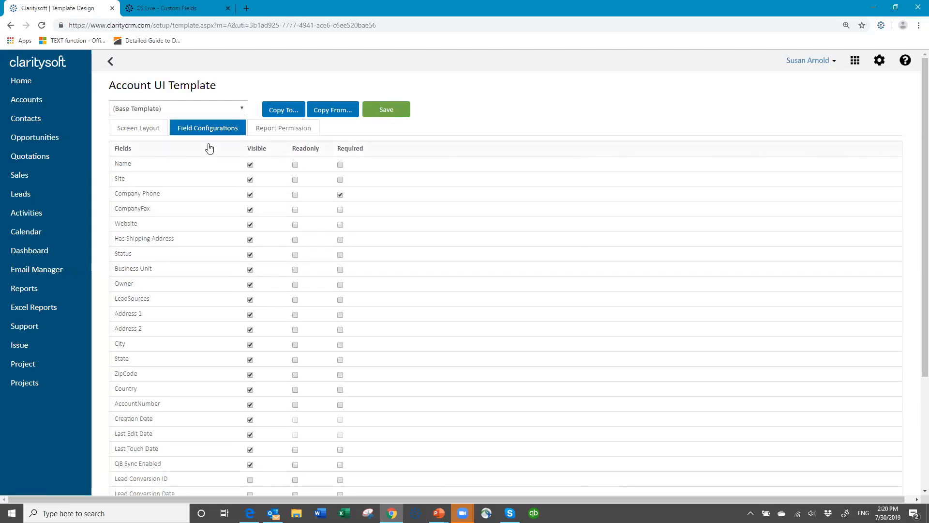
Step: Save the Account UI Template changes and dismiss the 'Changes saved successfully!' message
left_click(392, 111)
left_click(385, 111)
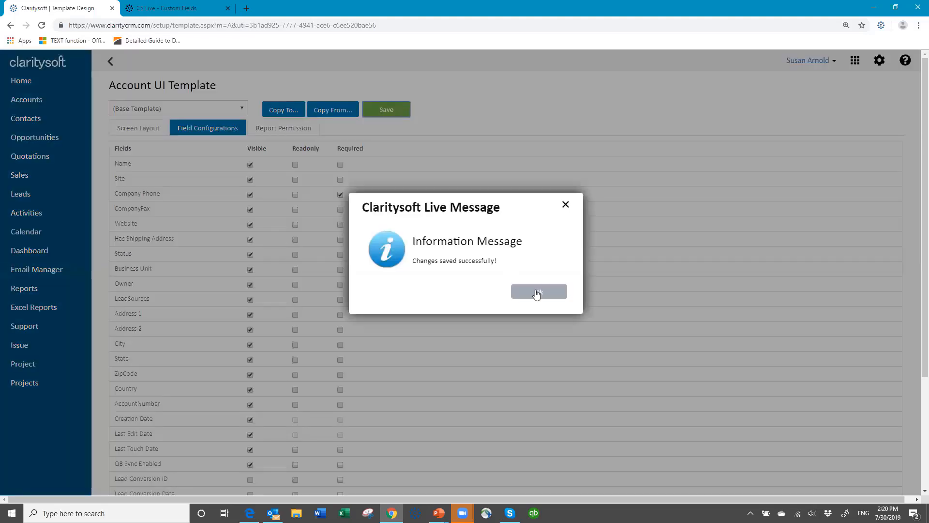
left_click(538, 293)
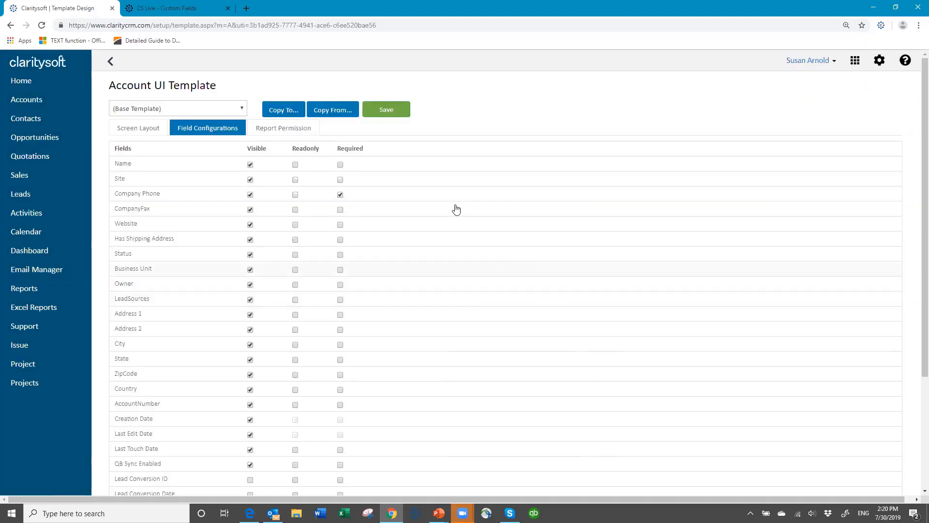
Step: Copy the Base Template screen layout to only the All and Individual profiles, excluding Manager, Team and Terminated
left_click(290, 111)
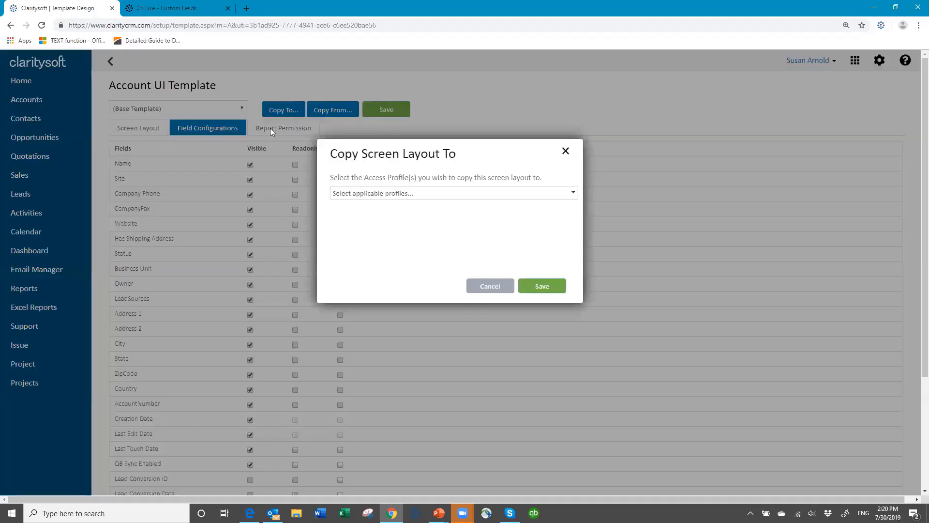
left_click(575, 194)
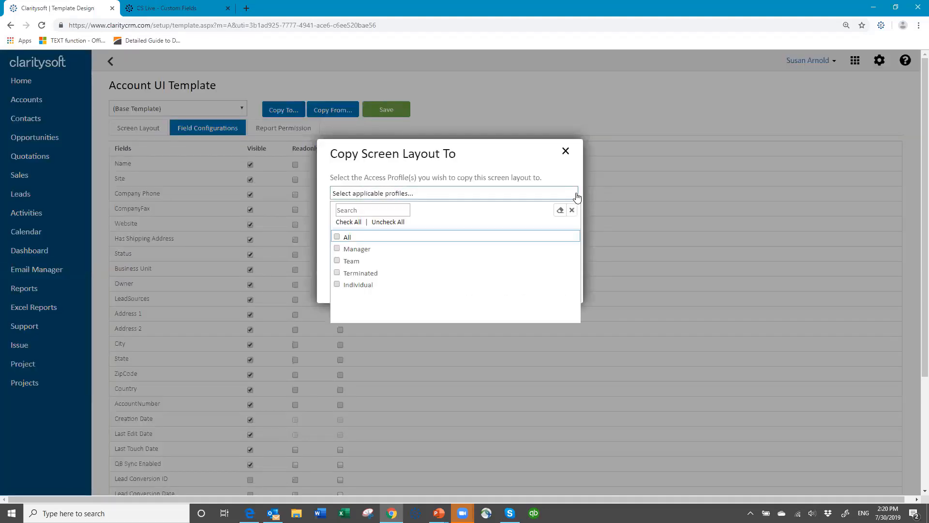
left_click(337, 237)
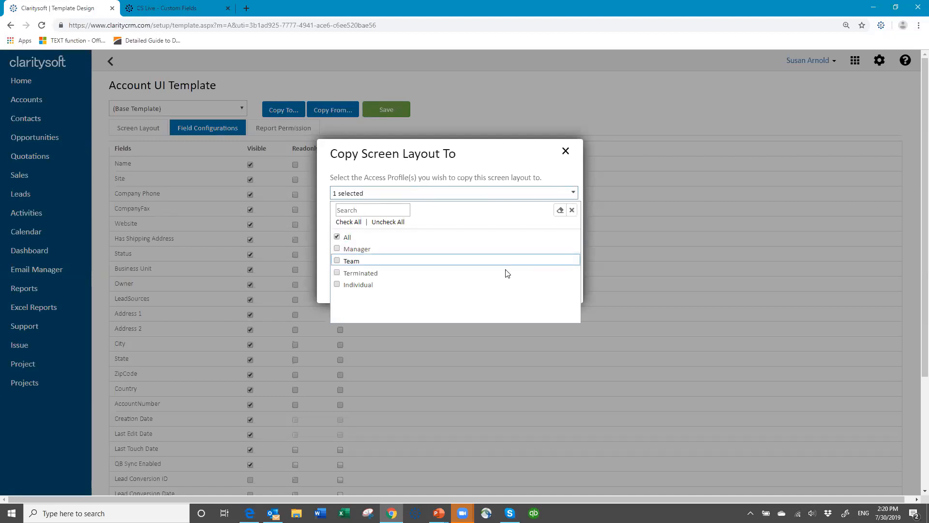
left_click(337, 286)
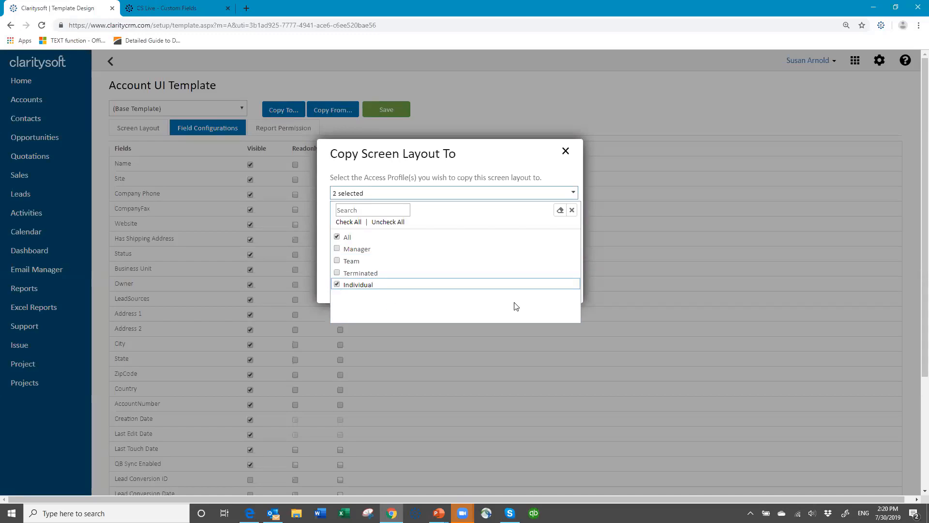
left_click(358, 222)
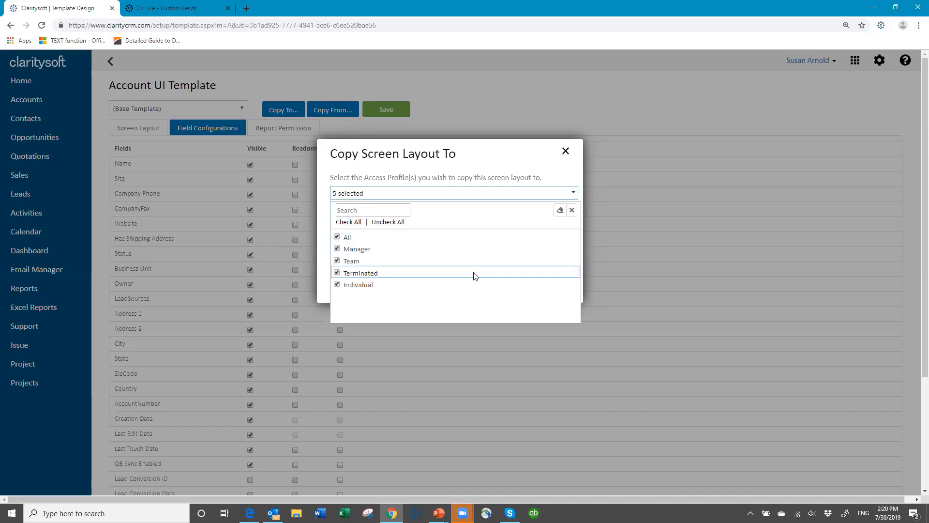
left_click(338, 250)
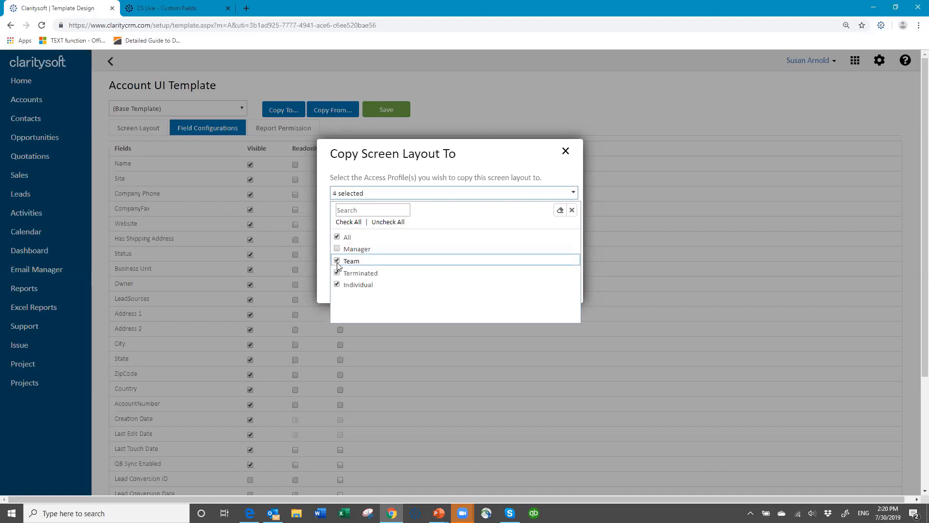
left_click(338, 262)
left_click(337, 273)
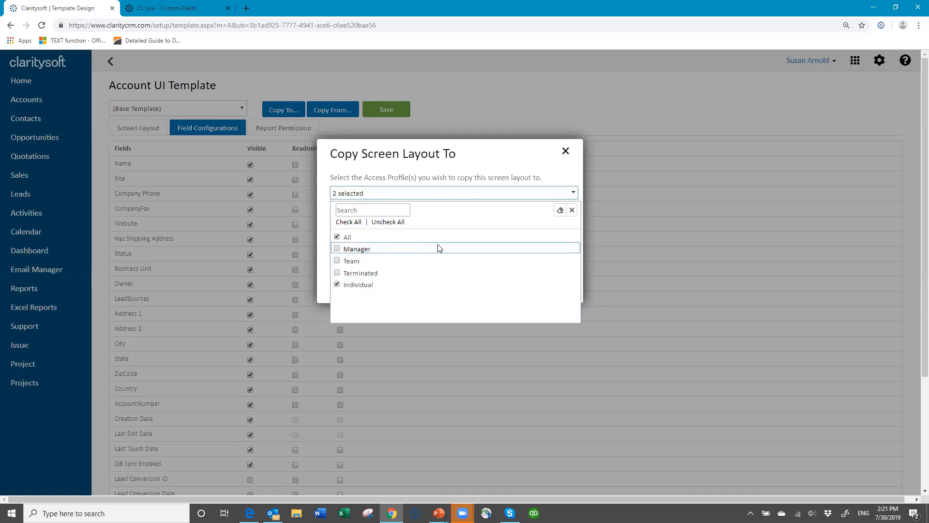
left_click(572, 210)
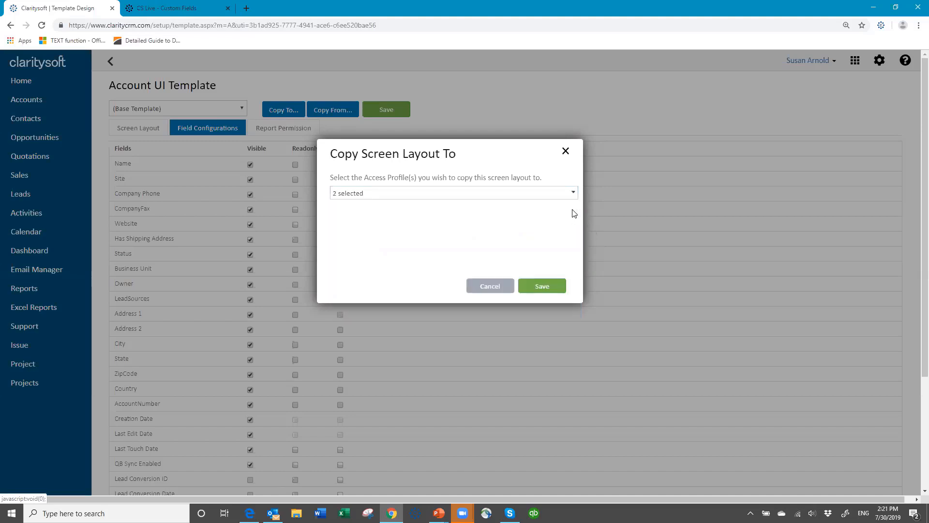
left_click(548, 289)
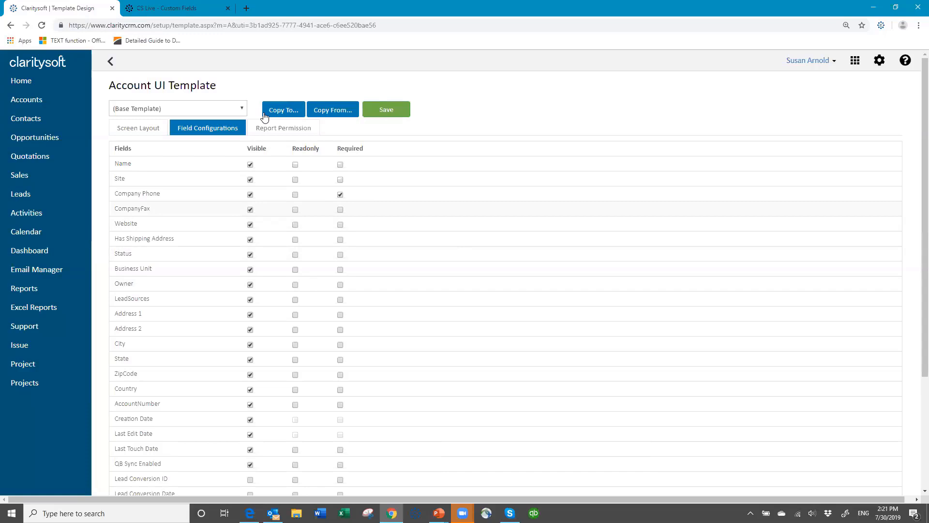
Step: Compare the Account screen layout under the All, Individual and Manager profiles
left_click(152, 129)
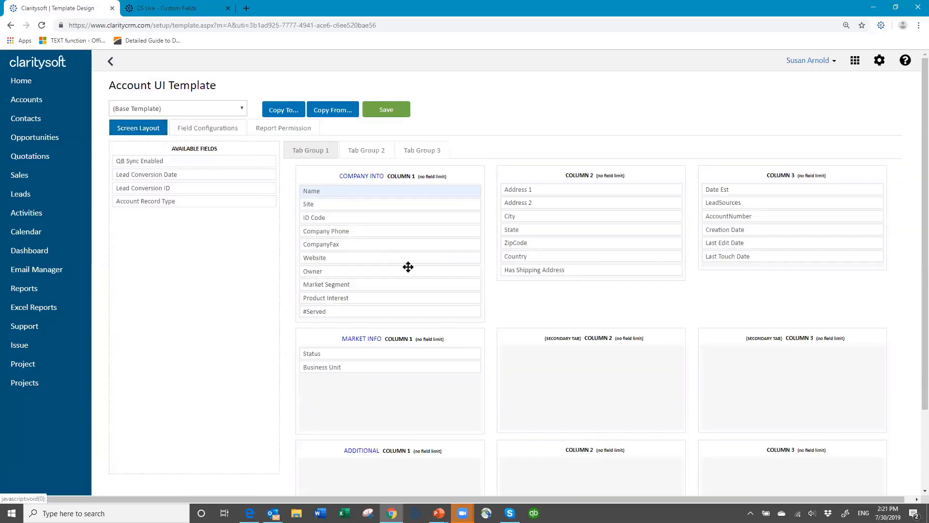
left_click(241, 110)
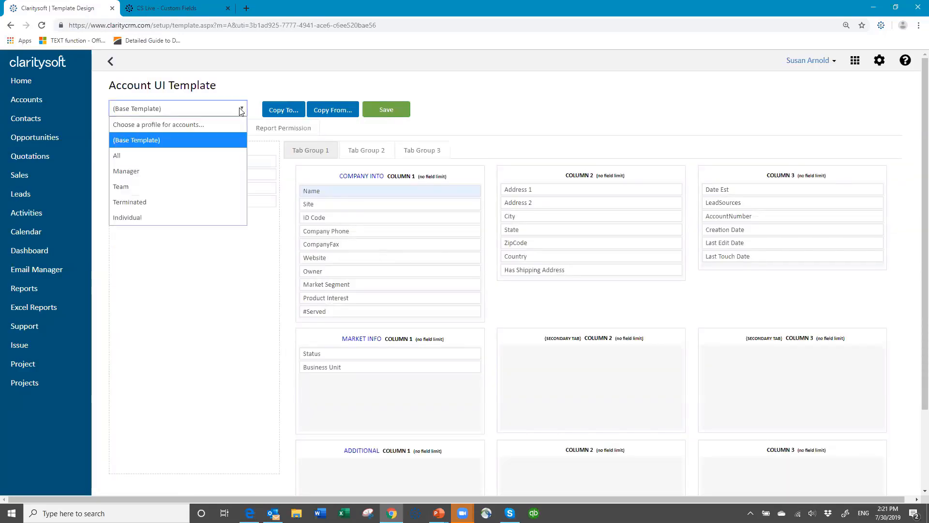
left_click(174, 161)
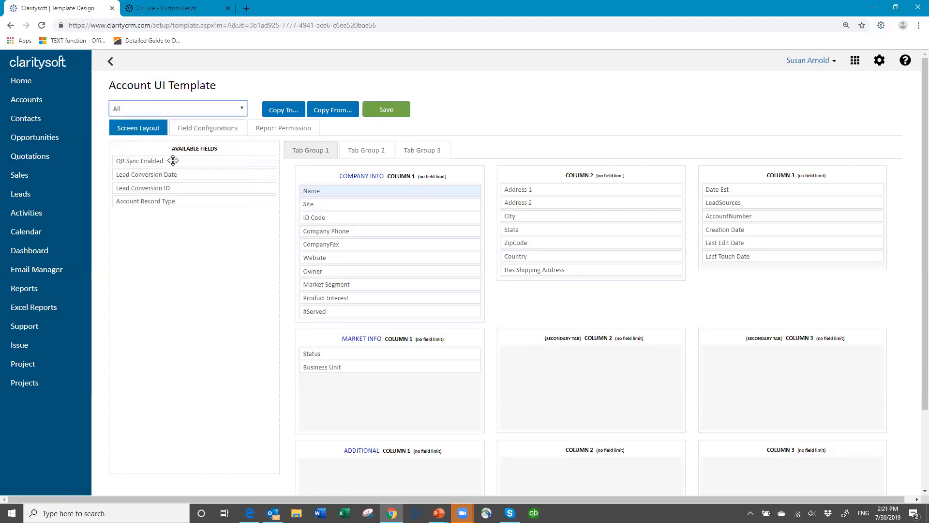
left_click(240, 111)
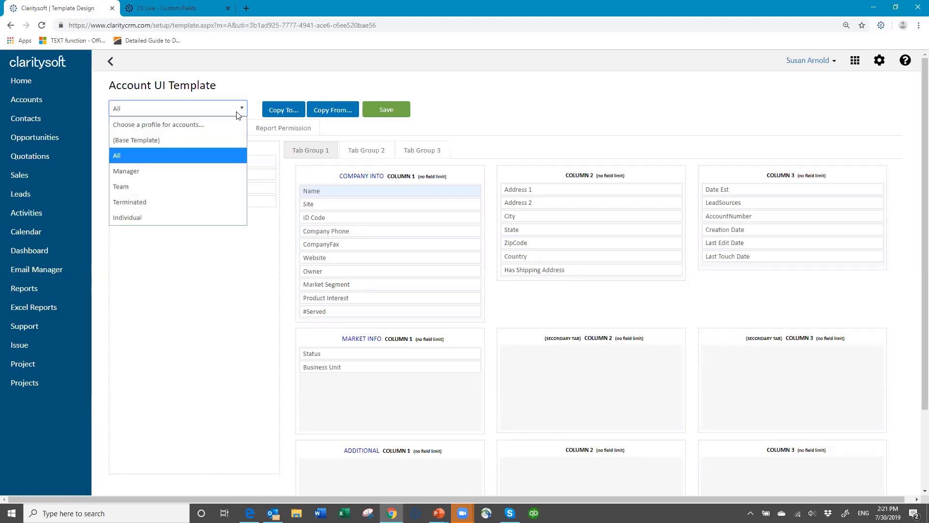
left_click(191, 218)
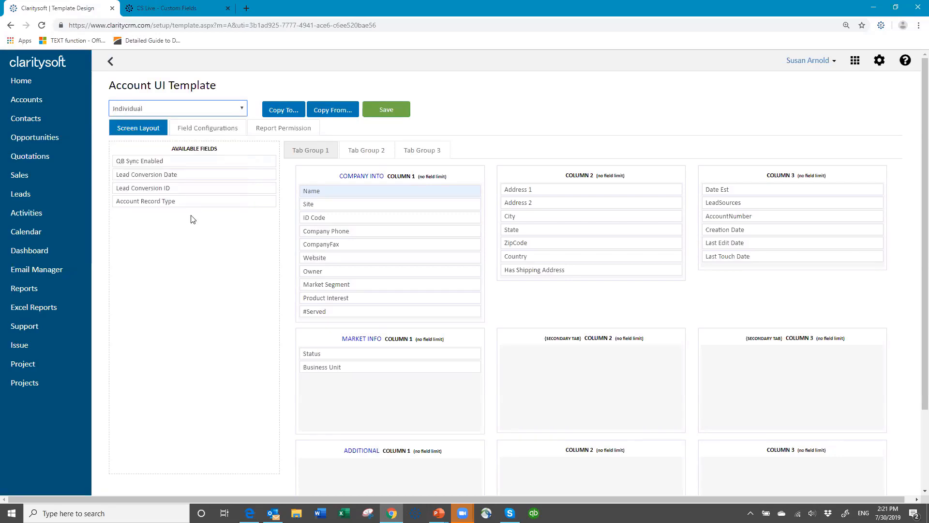
left_click(245, 115)
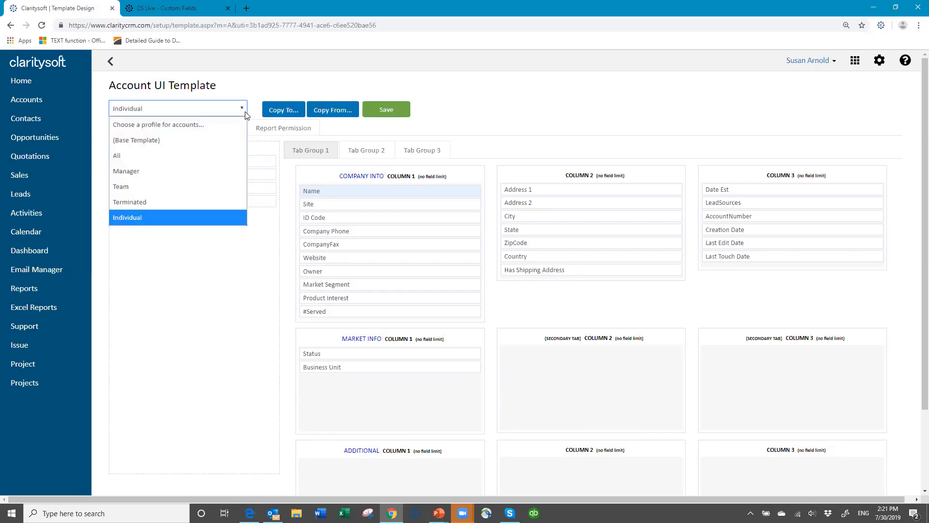
left_click(202, 181)
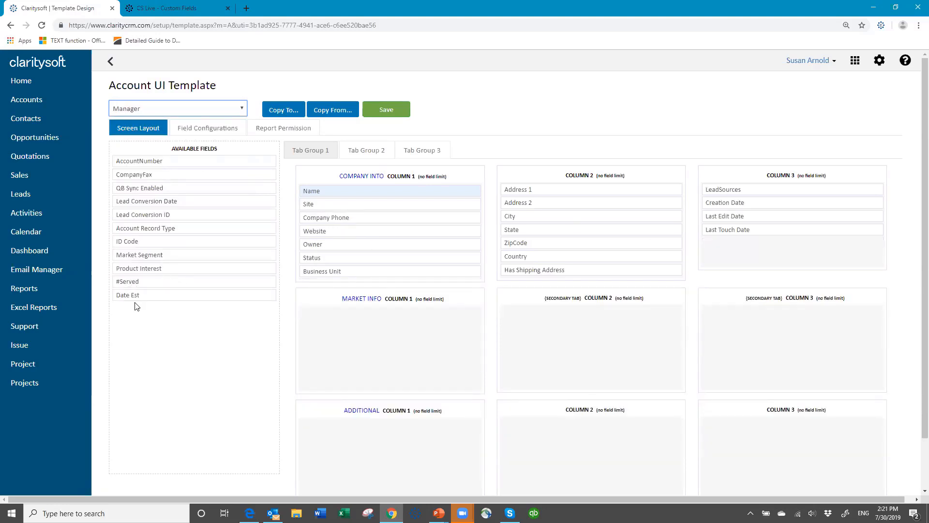
Step: Return to the All profile's layout and log out to the sign-in page
left_click(244, 113)
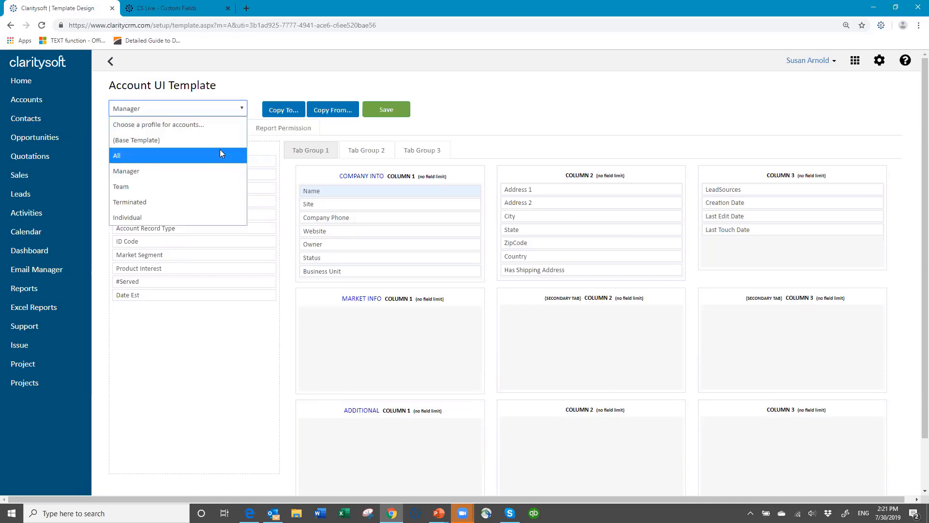
left_click(220, 155)
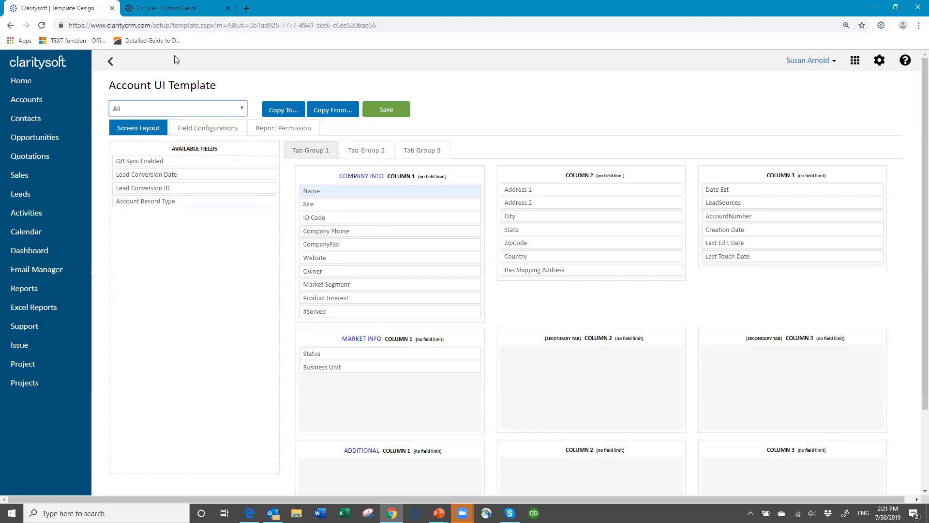
left_click(826, 66)
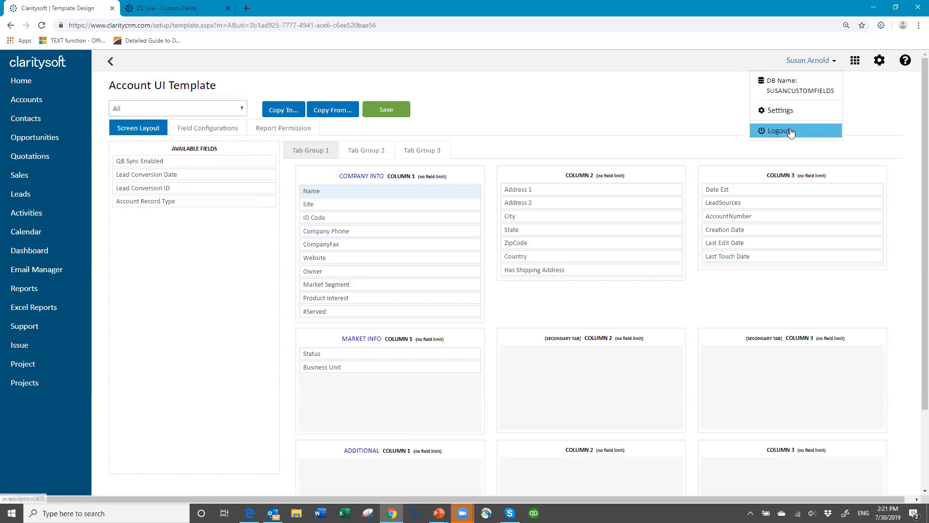
left_click(774, 130)
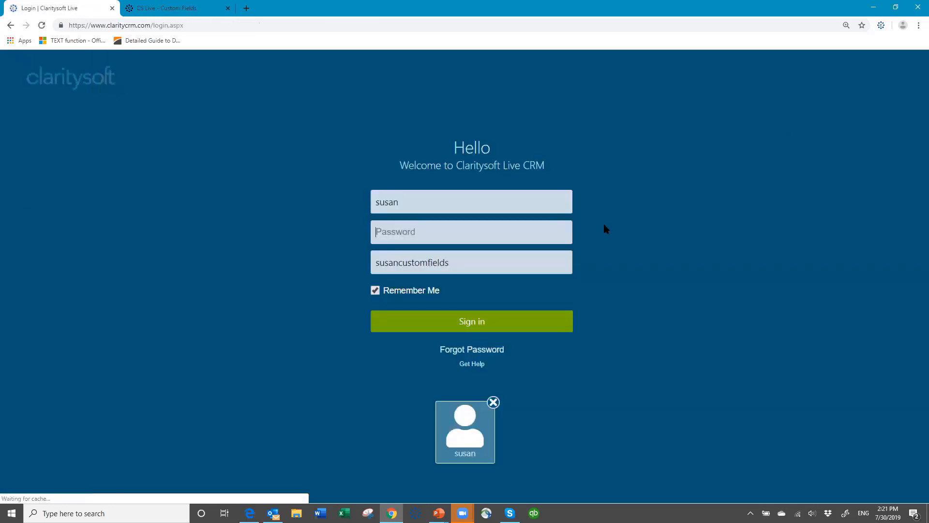
Step: Sign in again with the account password and open the Happy Valley Schools record for editing
left_click(445, 228)
type("•••••••")
key("Return")
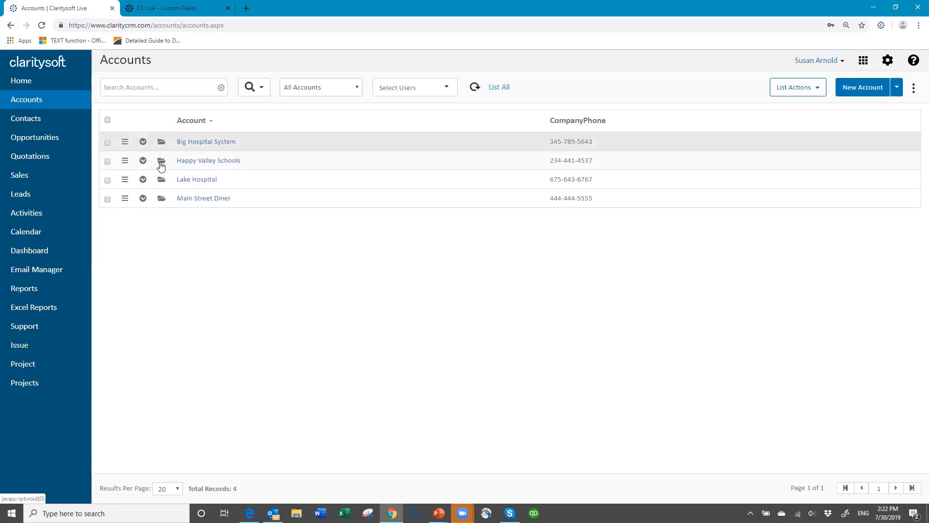
left_click(162, 163)
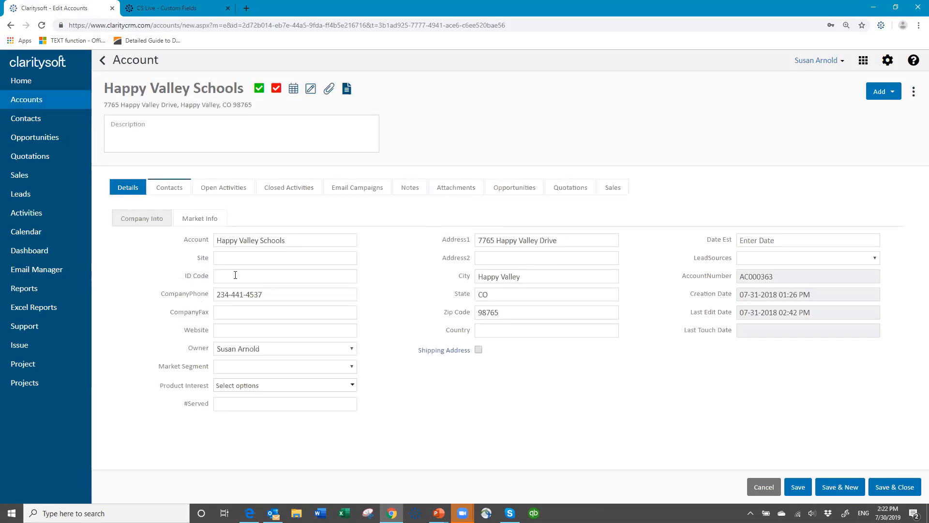
Step: Set the ID Code to 12345AER and clear the CompanyPhone value
left_click(320, 277)
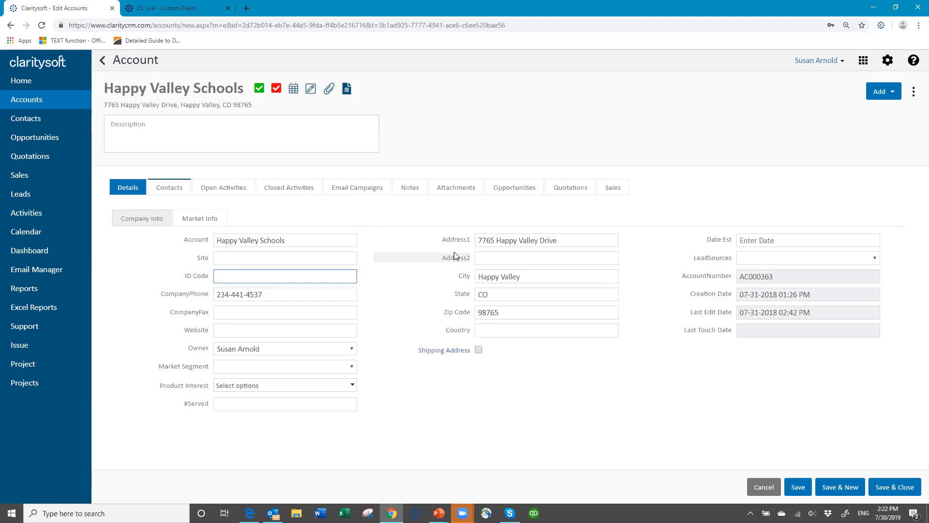
type("12345aer")
key("BackSpace")
key("BackSpace")
key("BackSpace")
type("AER")
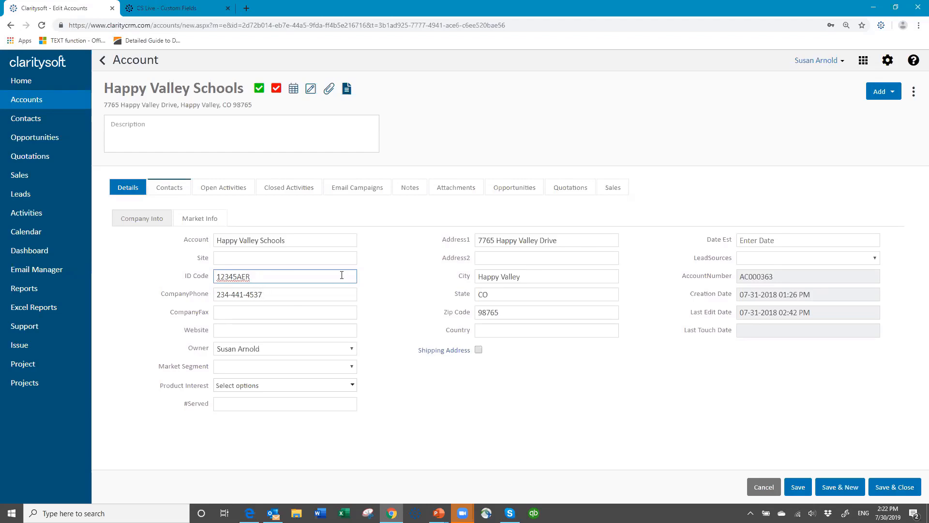
left_click(281, 295)
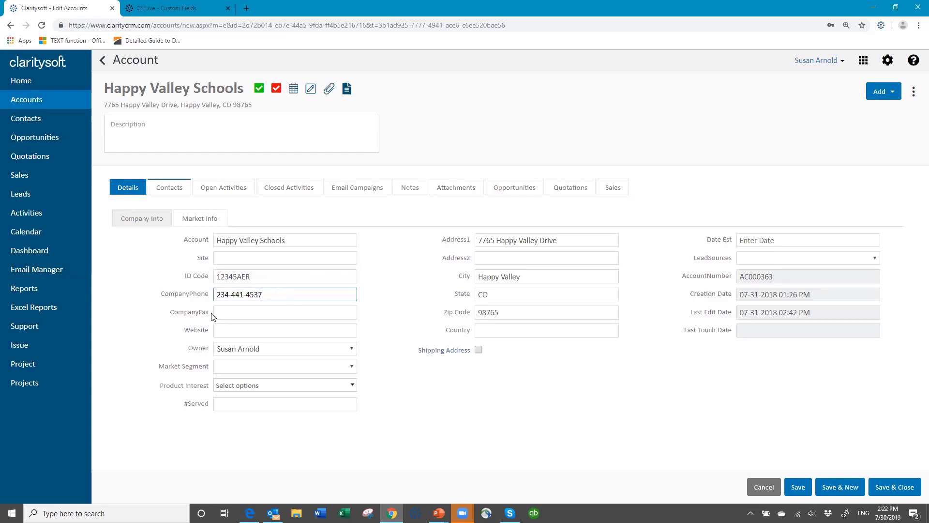
left_click_drag(281, 295, 191, 316)
key("BackSpace")
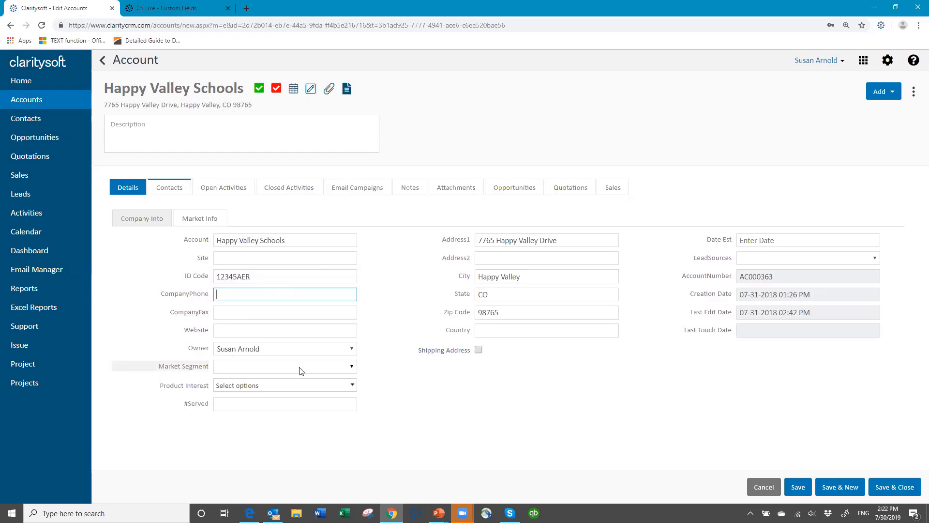
Step: Choose Education as Market Segment and tick Dishware and Flatware under Product Interest
left_click(355, 368)
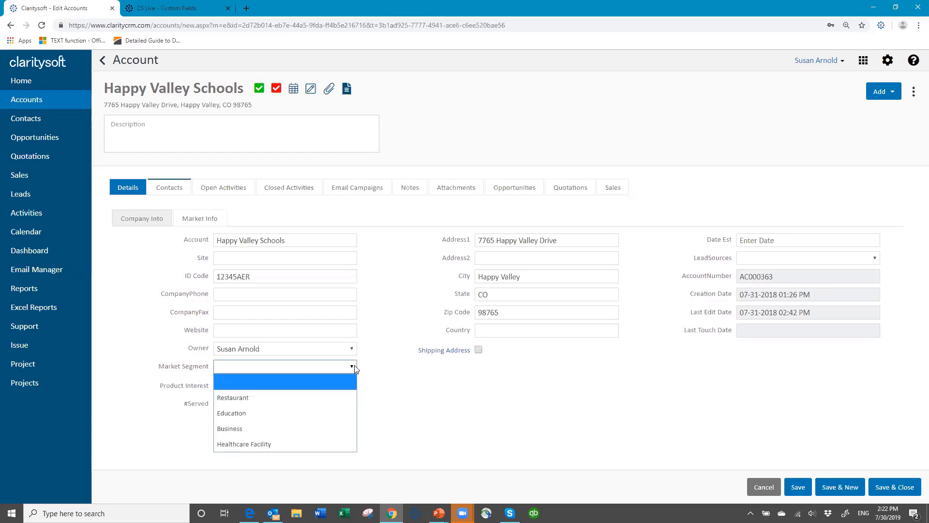
left_click(306, 413)
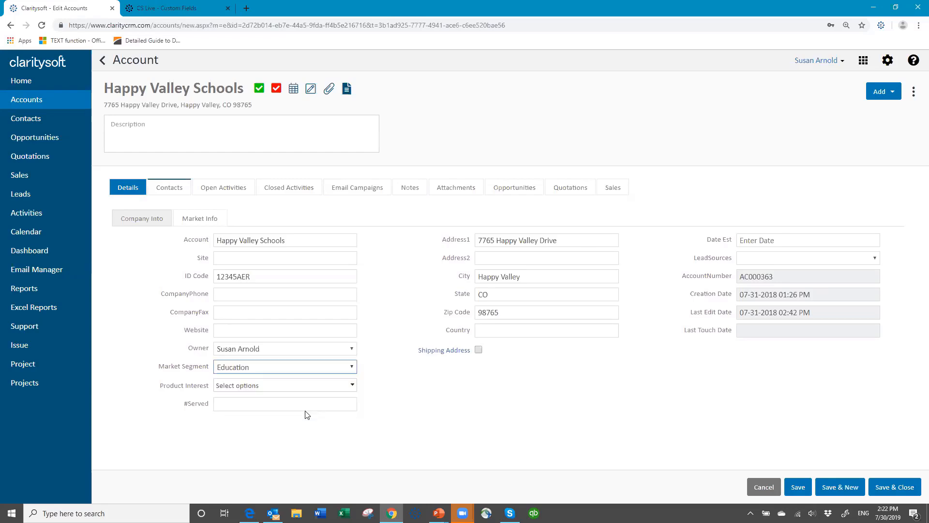
left_click(353, 386)
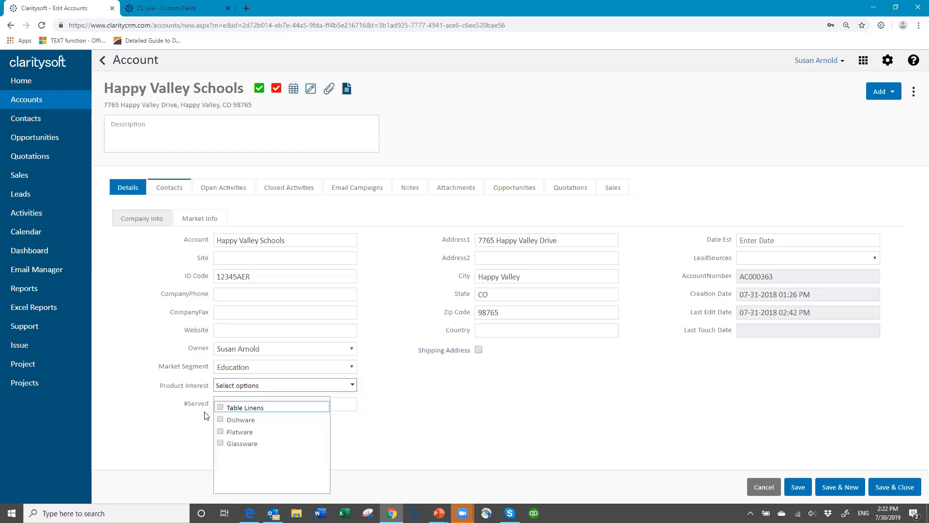
left_click(222, 420)
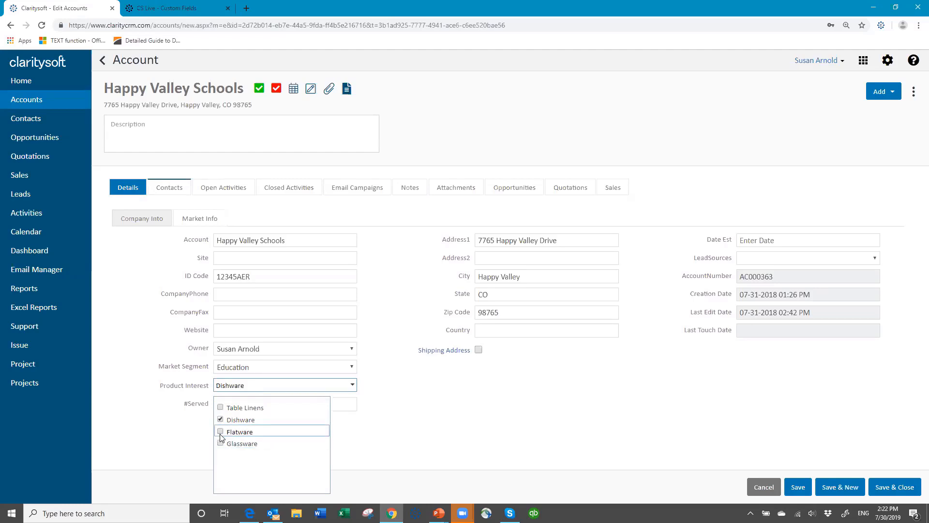
left_click(220, 431)
left_click(407, 408)
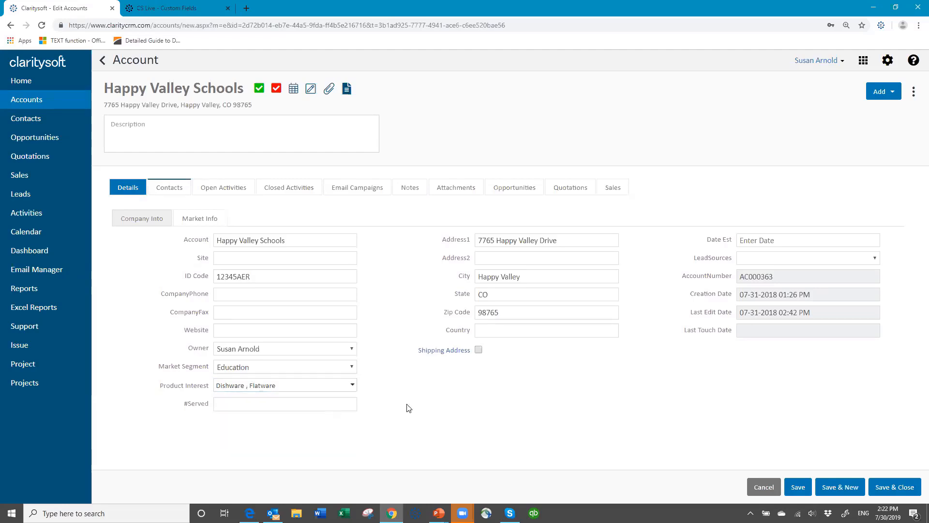
Step: Enter 1200 in the #Served field
left_click(263, 406)
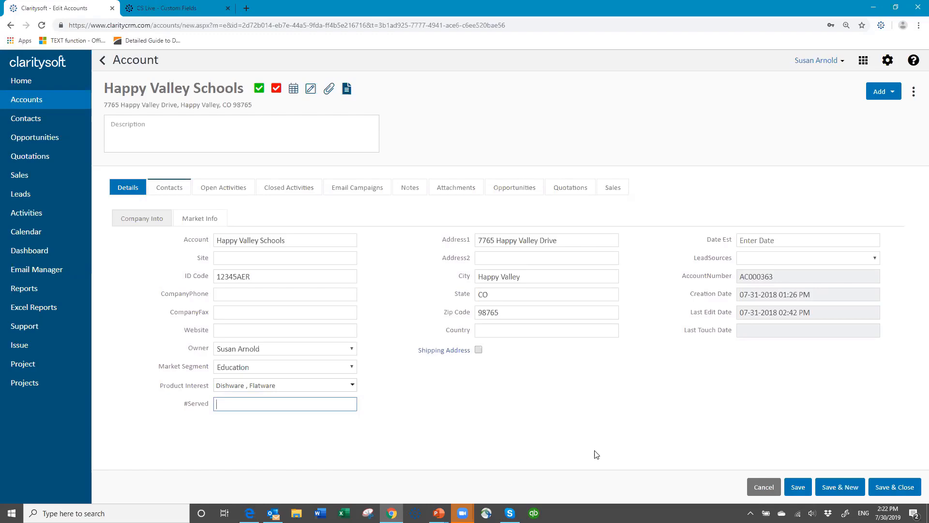
type("1200")
key("Tab")
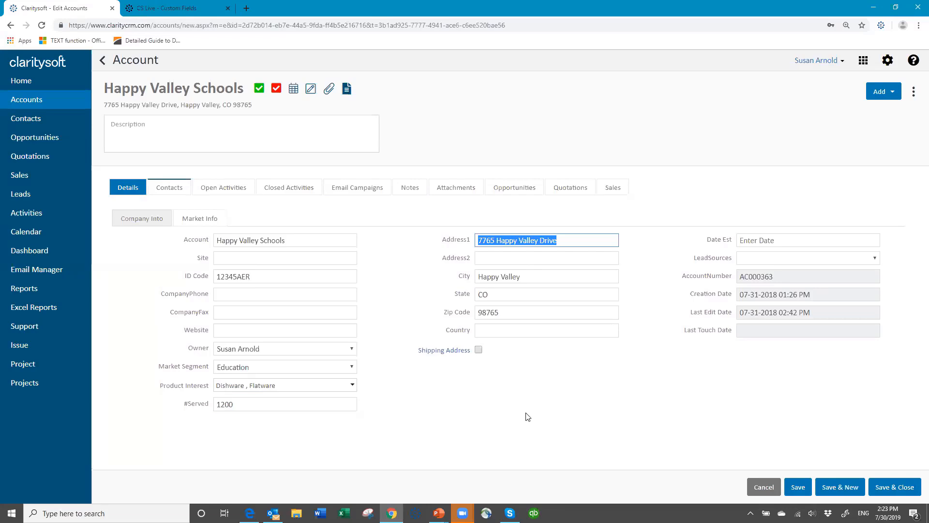
Step: Enter 01-15-1982 in the Date Est field and close the calendar picker
left_click(746, 241)
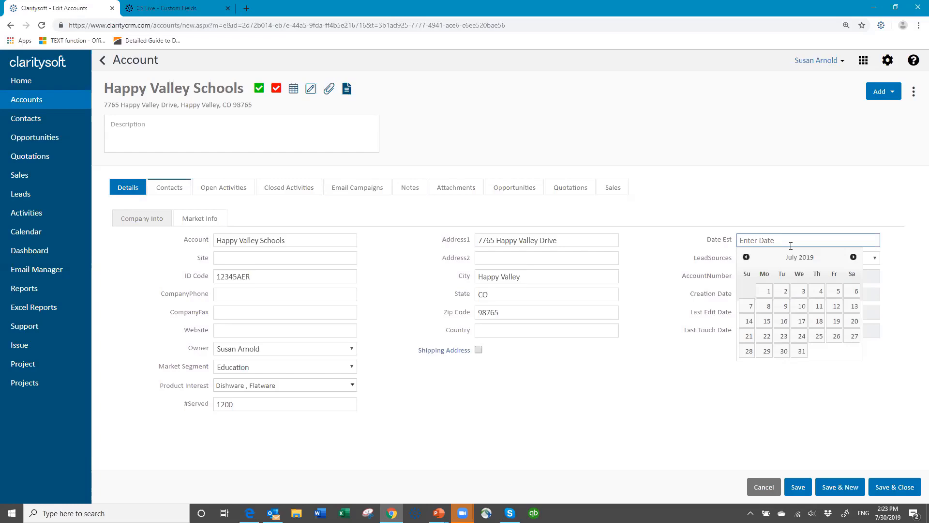
type("01-15-1982")
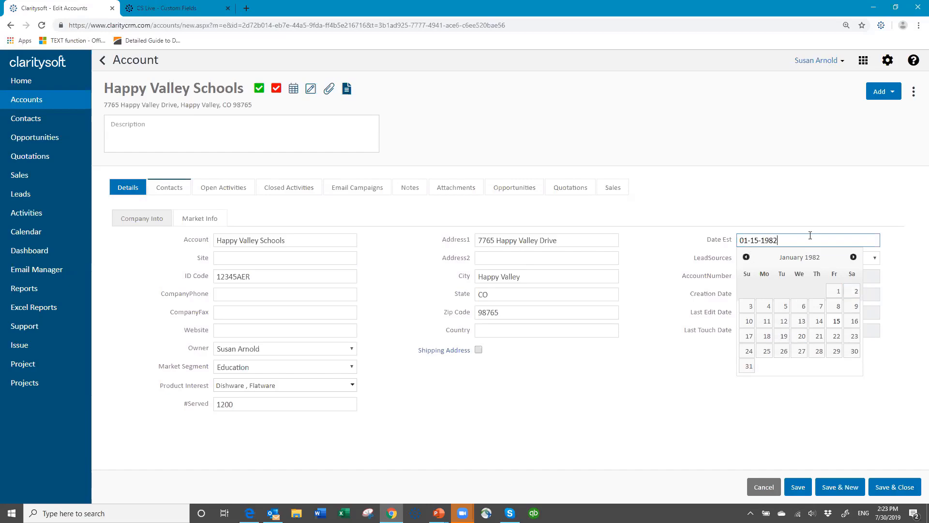
key("Tab")
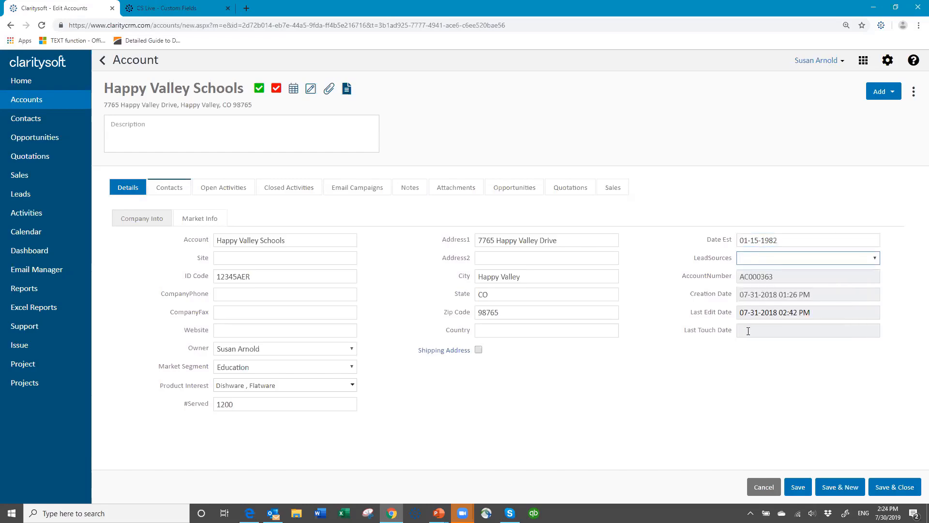
Step: Set LeadSources to Outbound Call and try saving, dismissing the blank phone warning
left_click(875, 258)
left_click(785, 303)
left_click(887, 487)
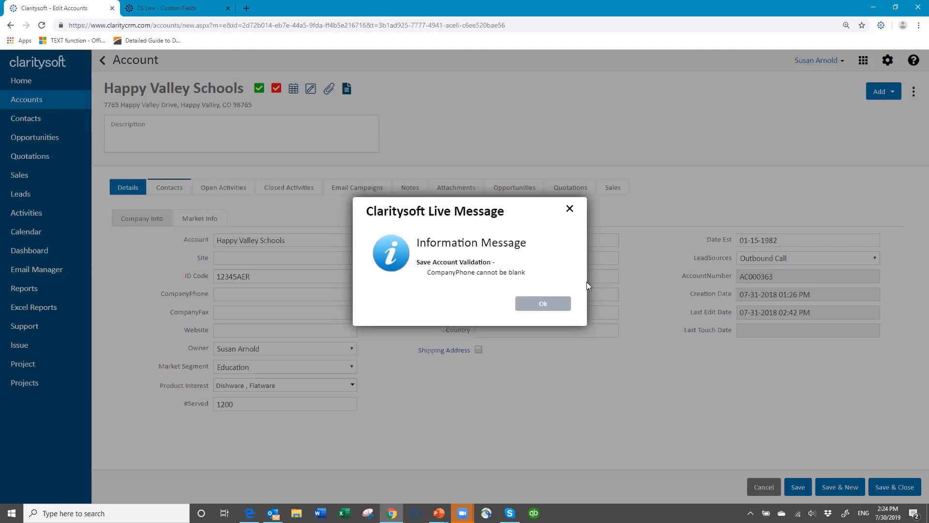
left_click(543, 304)
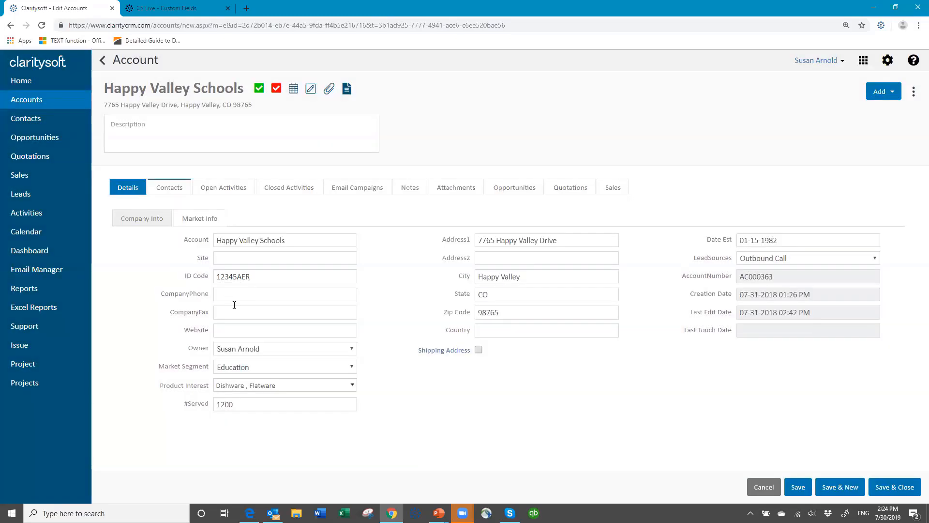
Step: Fill in the required company phone number
left_click(234, 302)
type("555-555-556677")
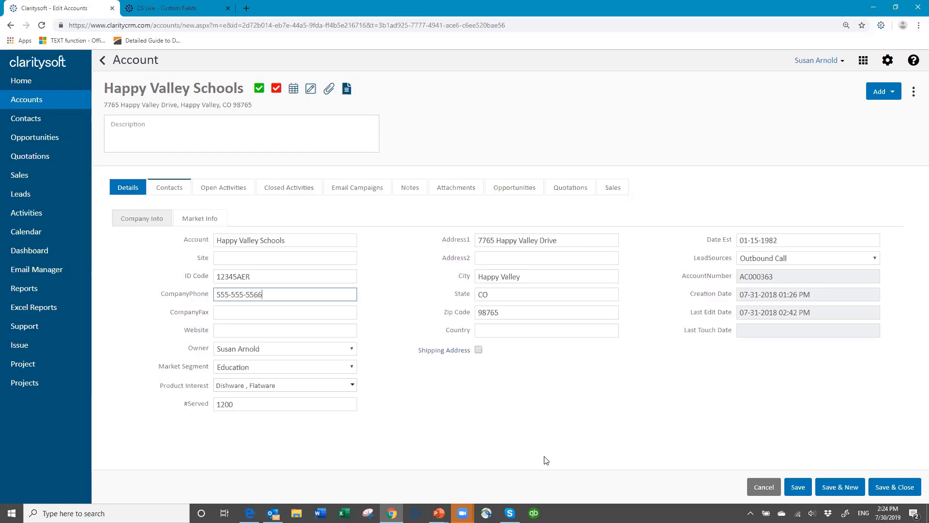
key("BackSpace")
key("BackSpace")
Step: Save and close the Happy Valley Schools record, then go to Settings
left_click(882, 486)
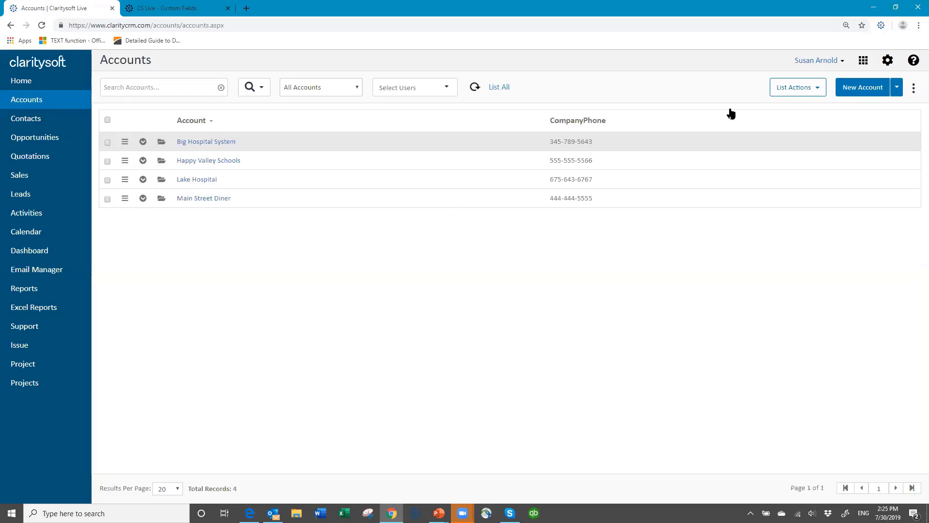
left_click(888, 63)
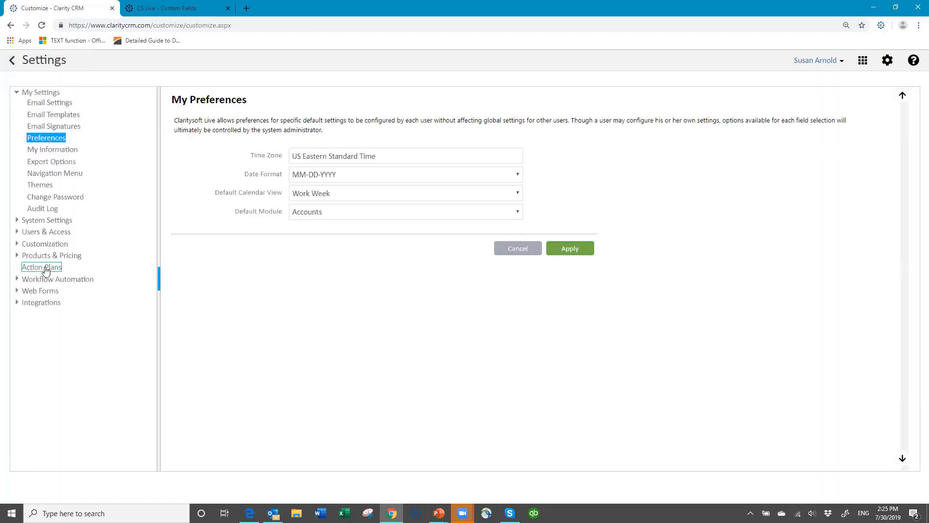
Step: Open Customization's Account custom fields list and add a new field
left_click(43, 244)
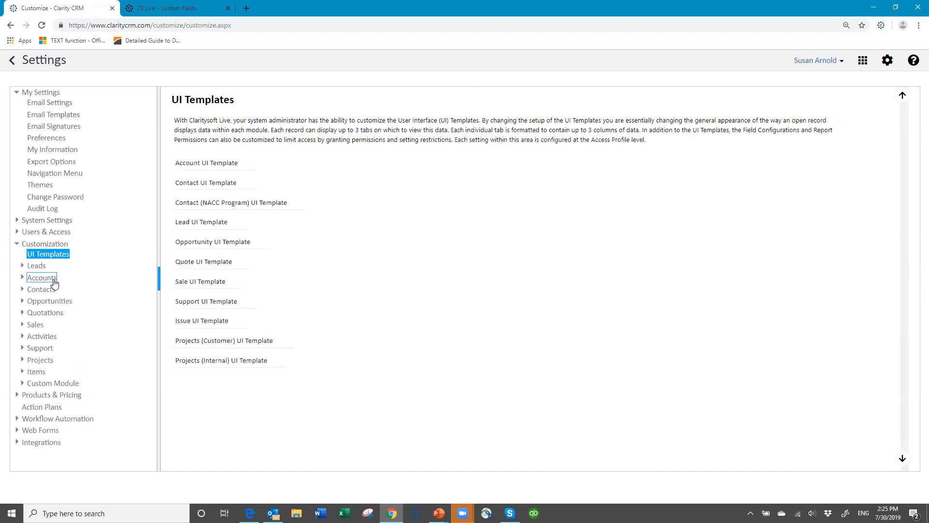
left_click(54, 278)
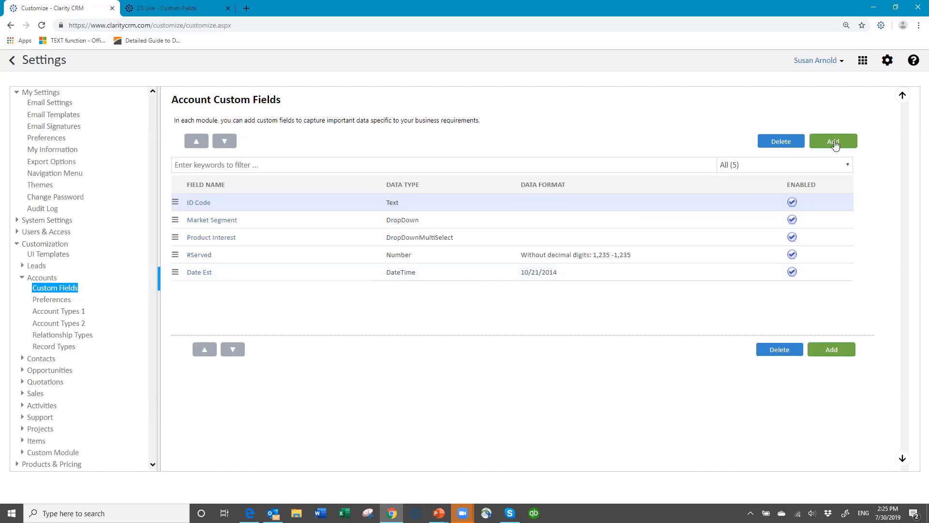
left_click(833, 142)
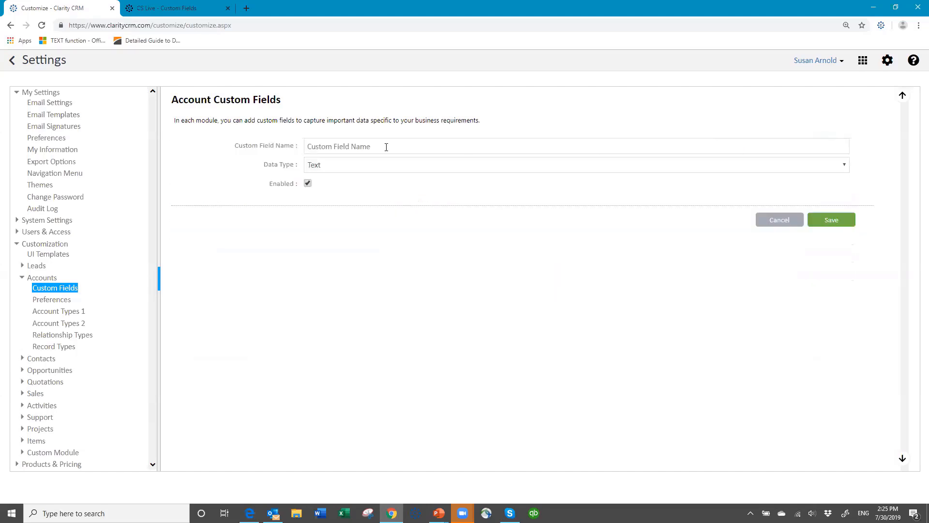
Step: Name the new field Market subgroup with data type DropDownDependent
left_click(386, 147)
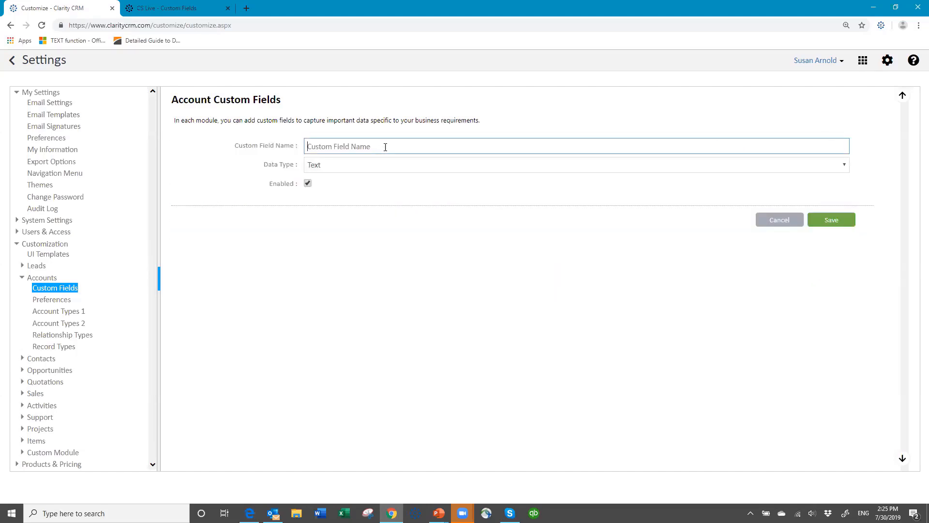
type("Market subgroup")
left_click(371, 168)
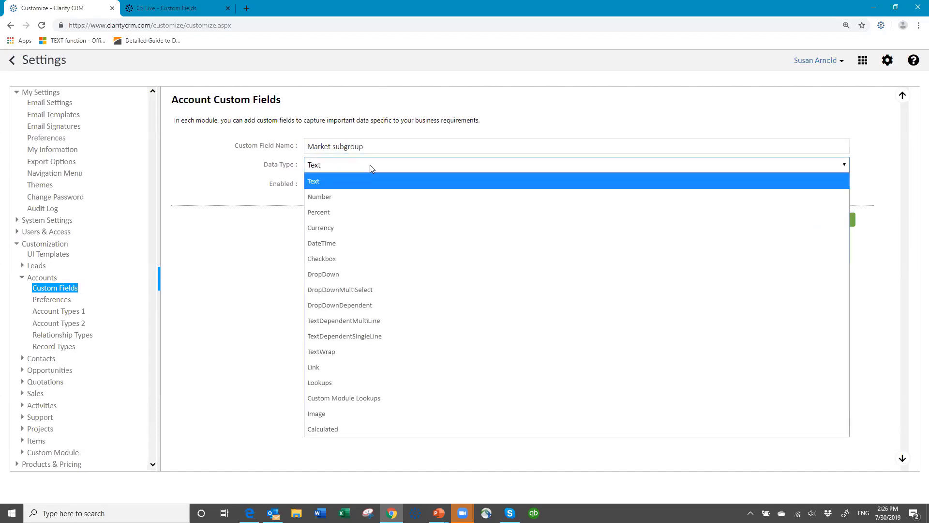
left_click(355, 305)
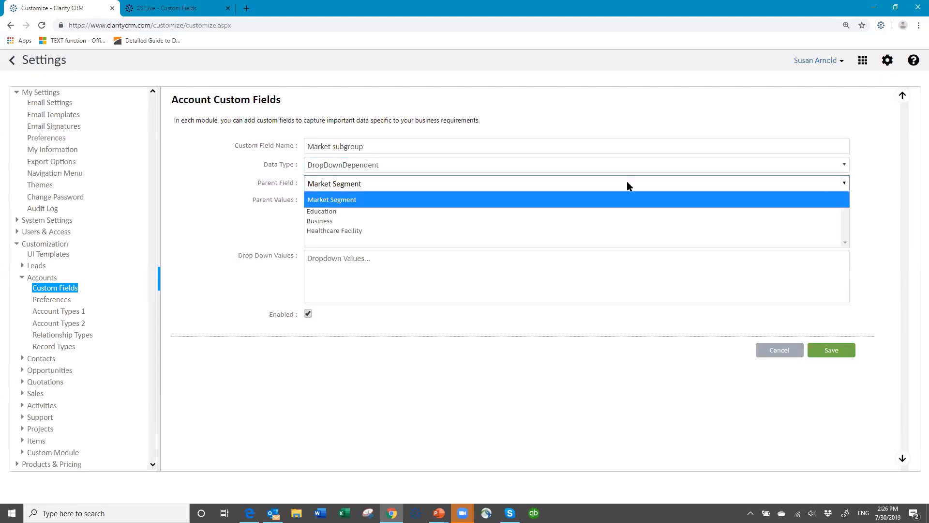
Step: Select Market Segment as Market subgroup's parent field
left_click(360, 199)
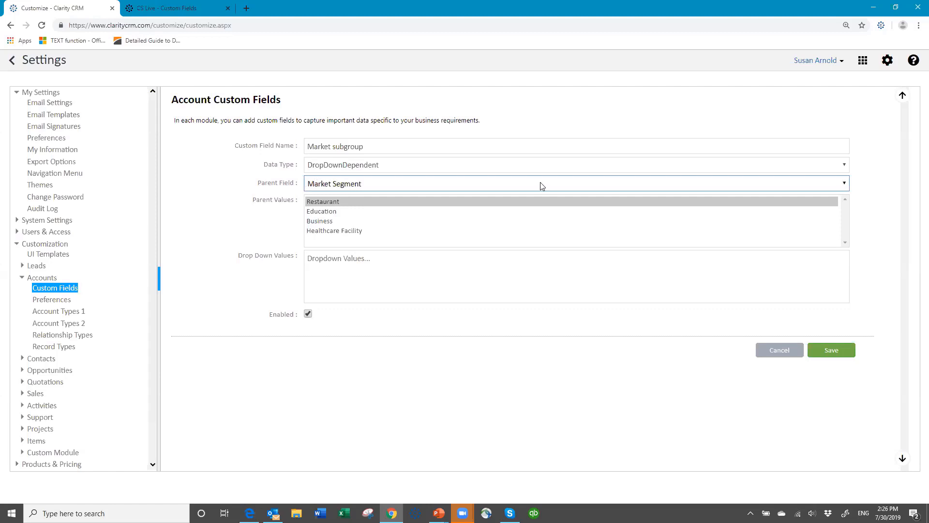
left_click(845, 184)
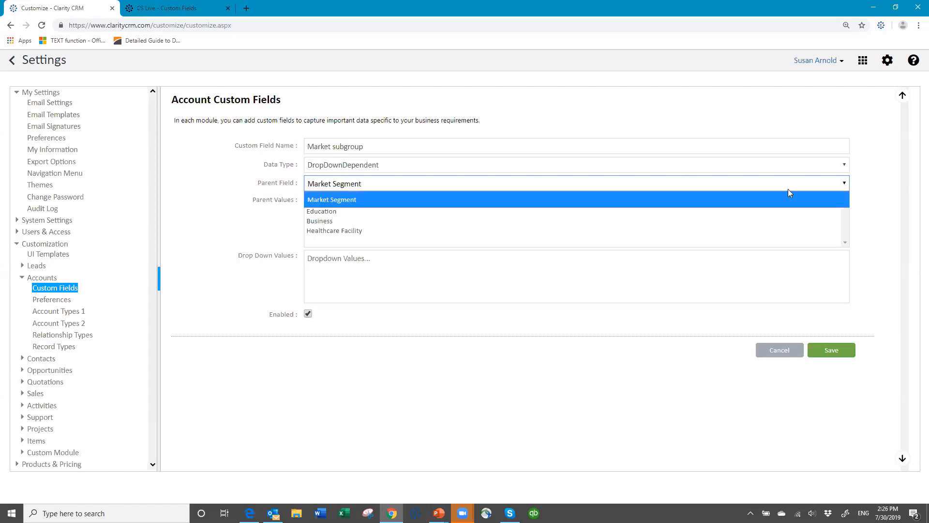
left_click(350, 200)
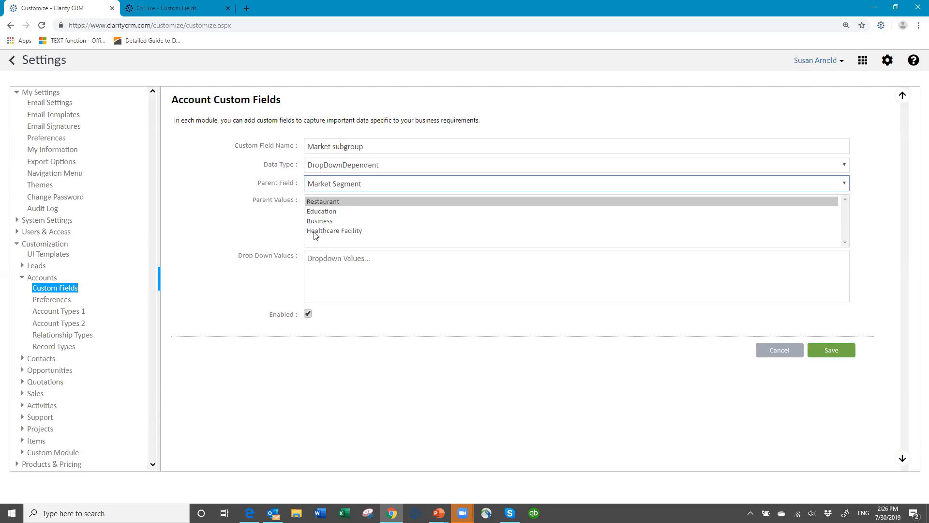
Step: Enter Restaurant options Franchise and Private, and Education options Public Private University
left_click(322, 202)
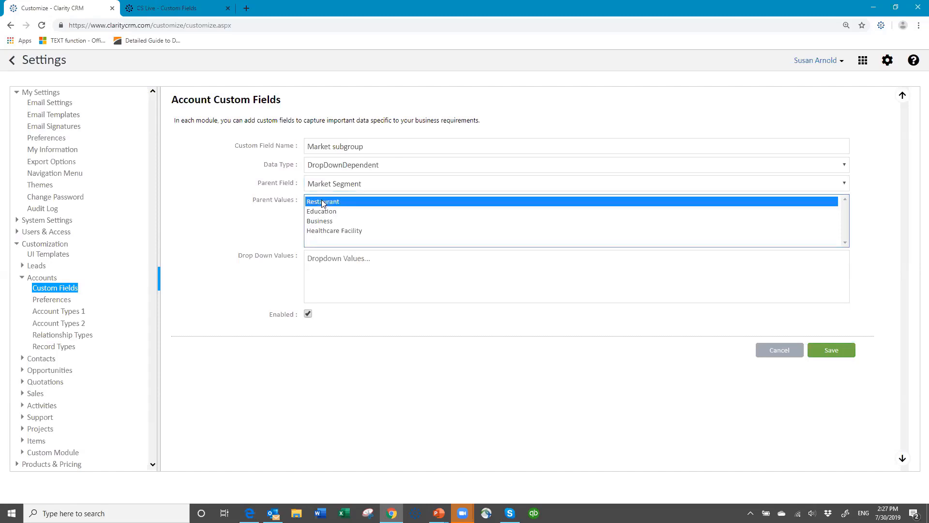
left_click(315, 259)
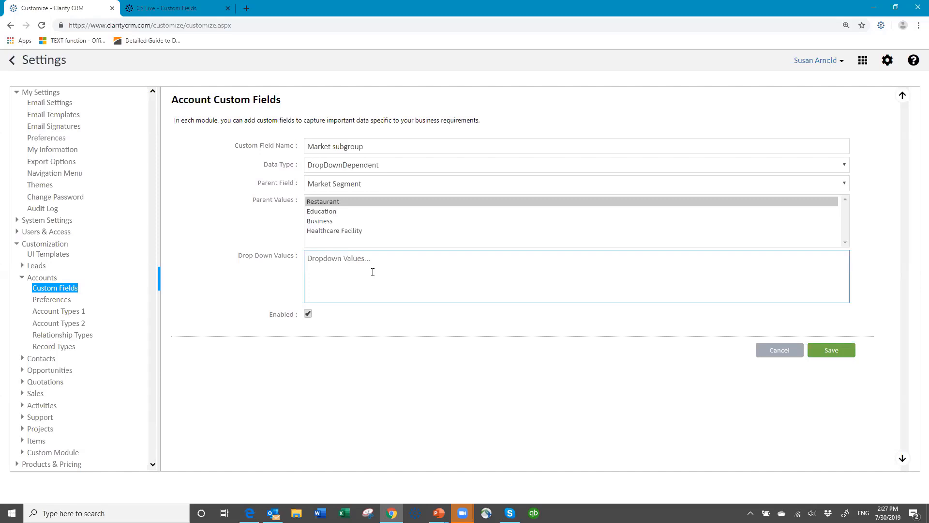
type("Franchise")
key("Return")
type("Private")
left_click(319, 213)
left_click(315, 259)
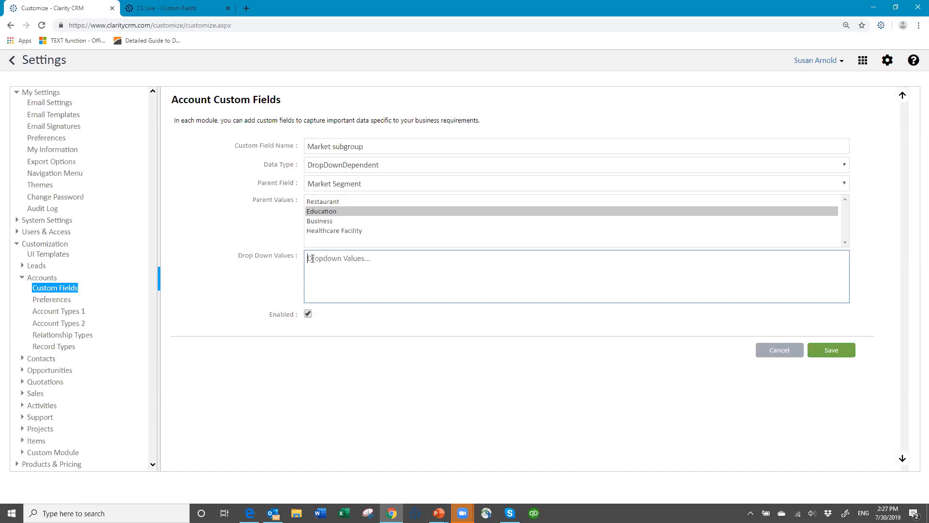
type("Public ")
type("Private ")
type("University")
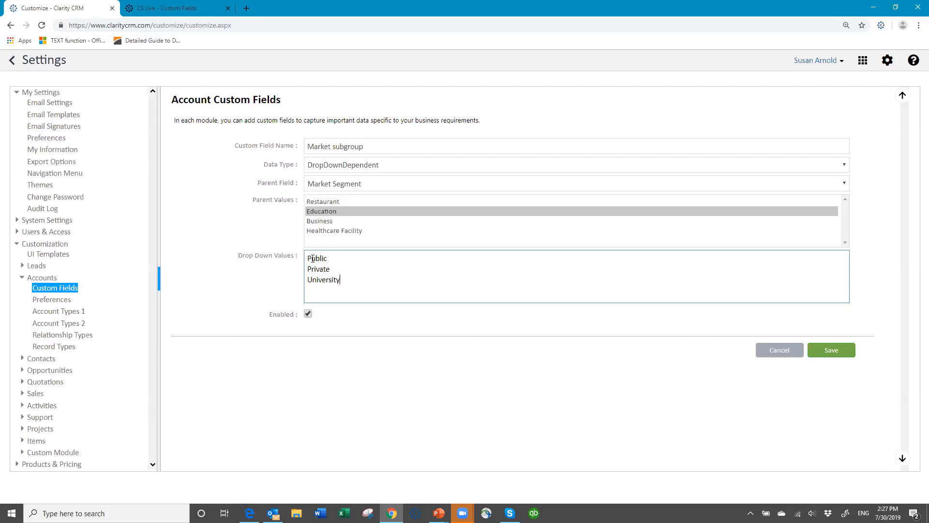
Step: Enter Business options Private and Government, and Healthcare Facility options Hospital Assisted Living Nursing Home
left_click(323, 223)
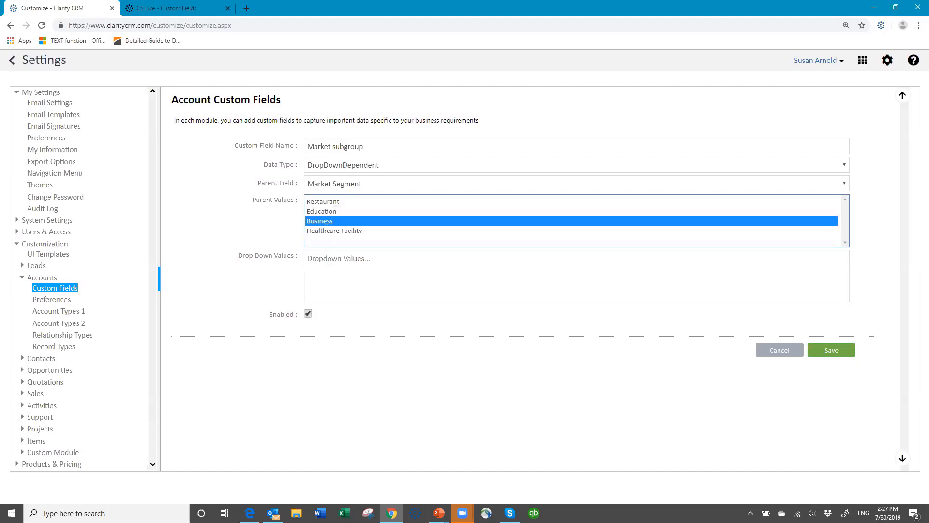
left_click(331, 263)
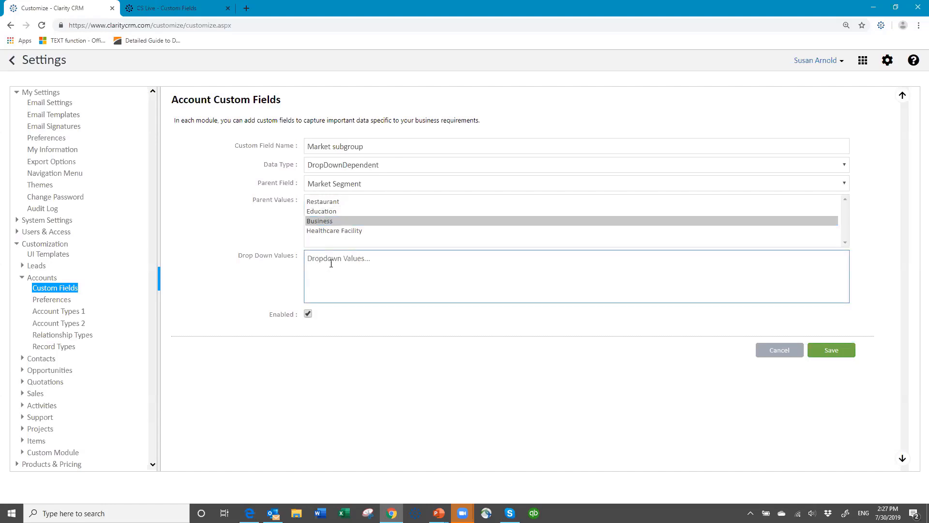
type("Private")
key("Return")
type("Government")
left_click(333, 232)
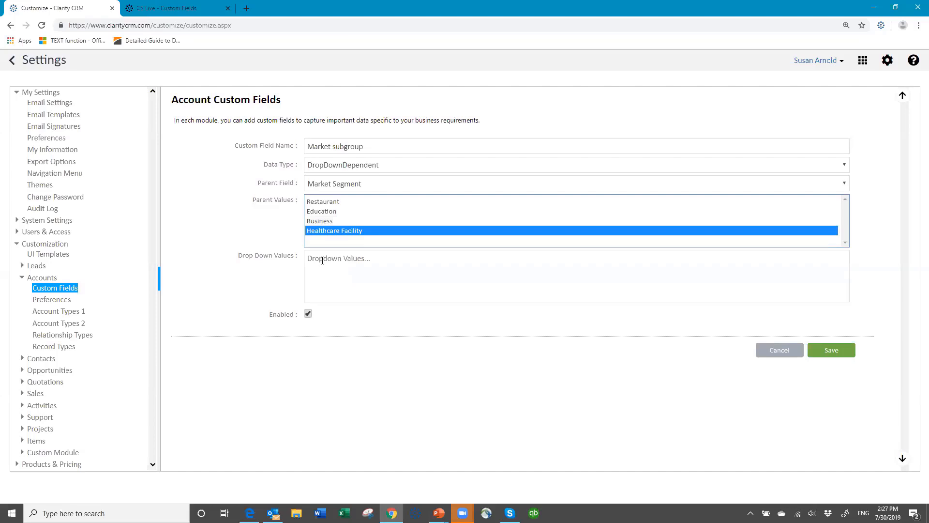
left_click(323, 259)
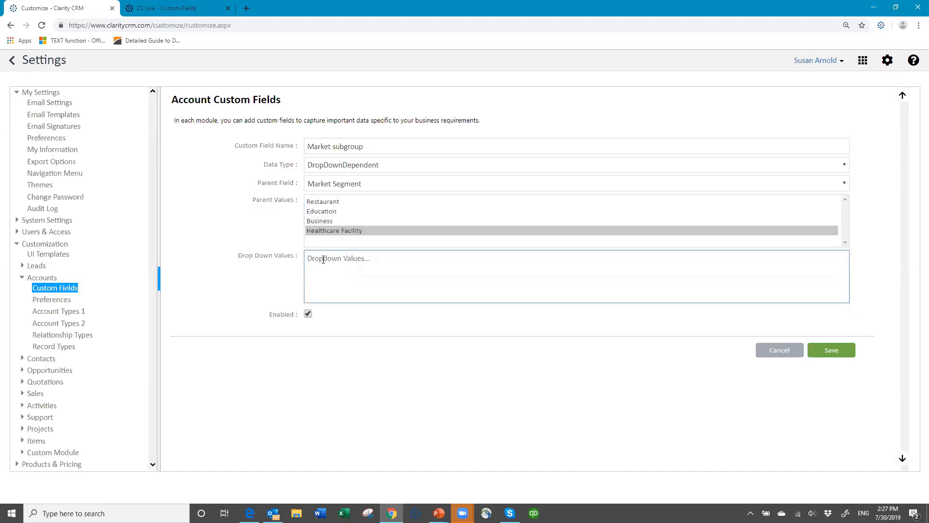
type("Hospital ")
type("Assisted ")
type("Living ")
type("Nursing")
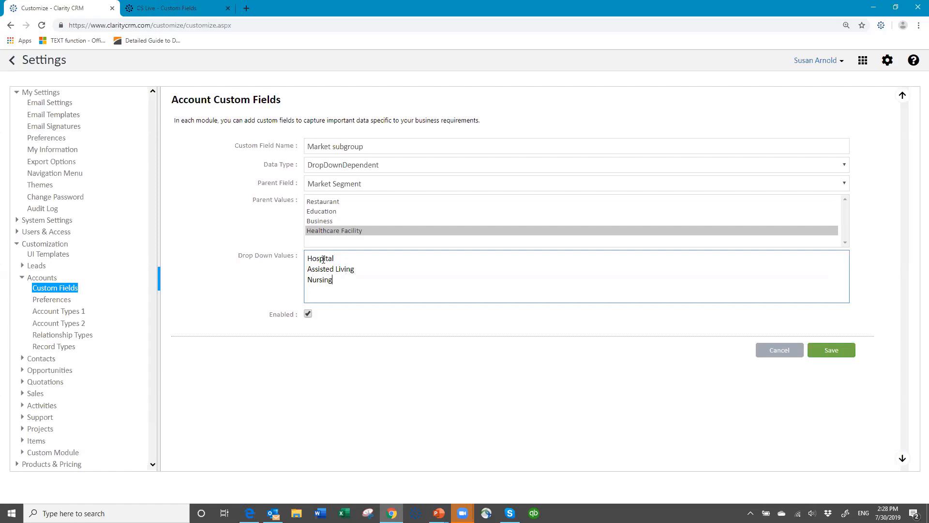
type(" Home")
Step: Review each parent value's options and save the Market subgroup field
left_click(329, 202)
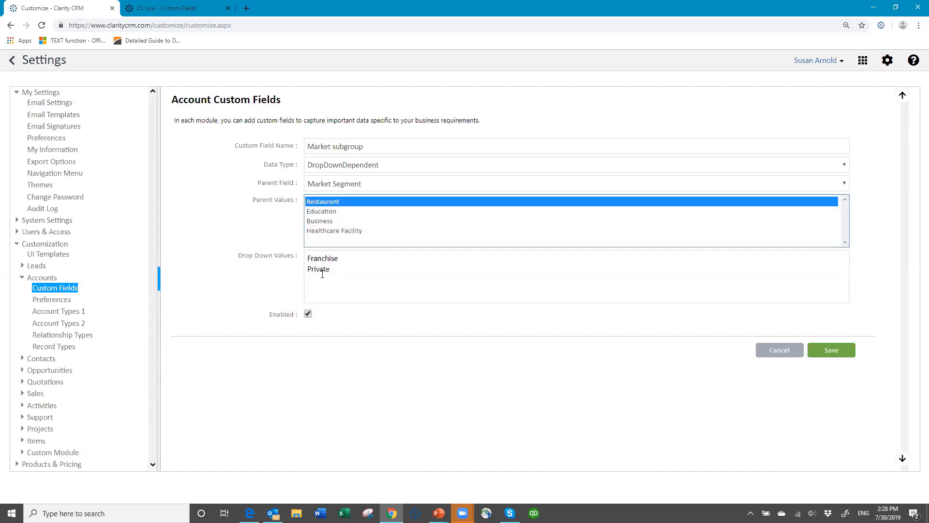
left_click(321, 212)
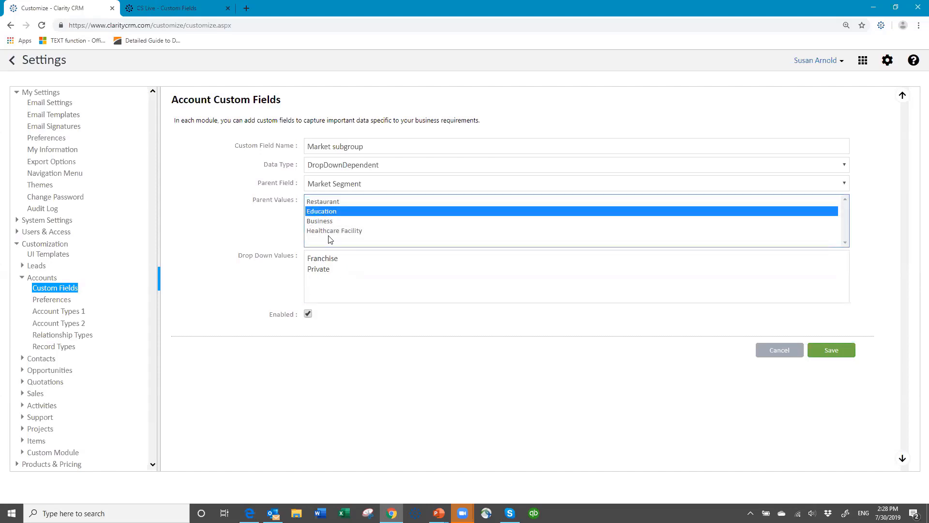
left_click(327, 222)
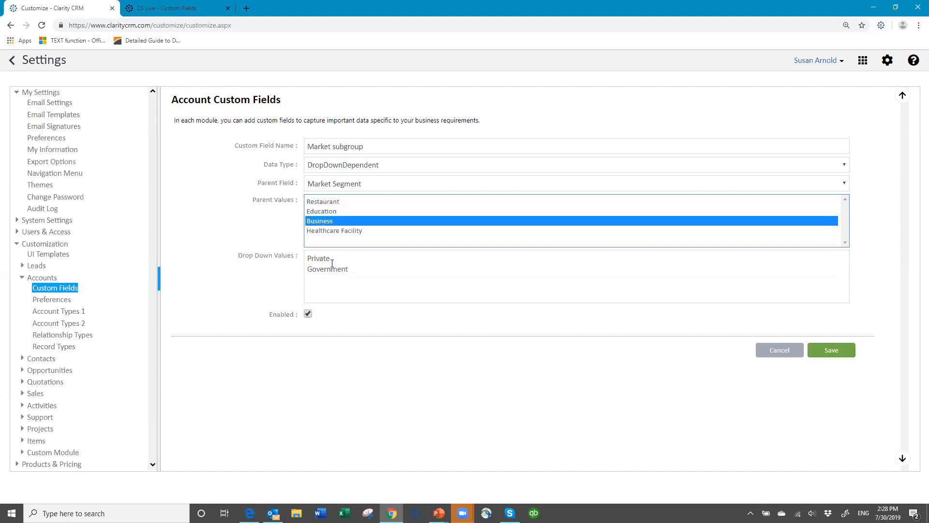
left_click(329, 232)
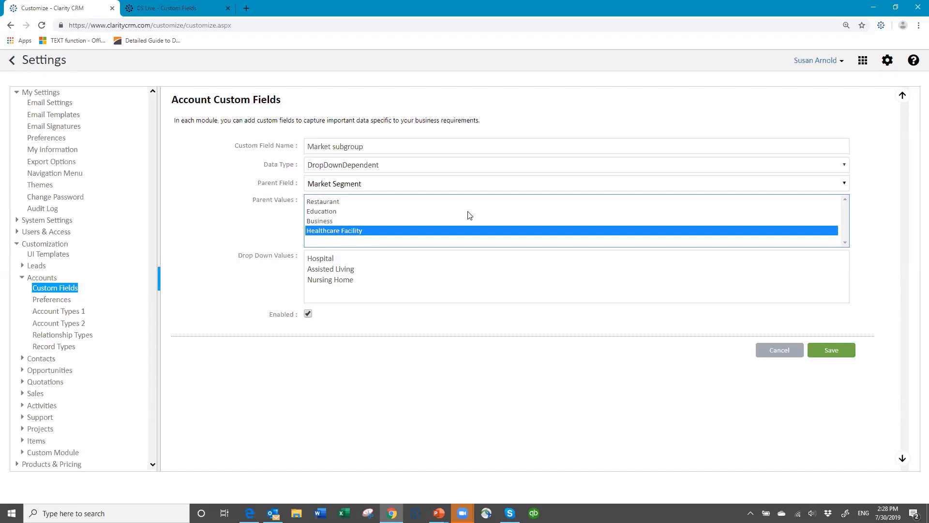
left_click(830, 350)
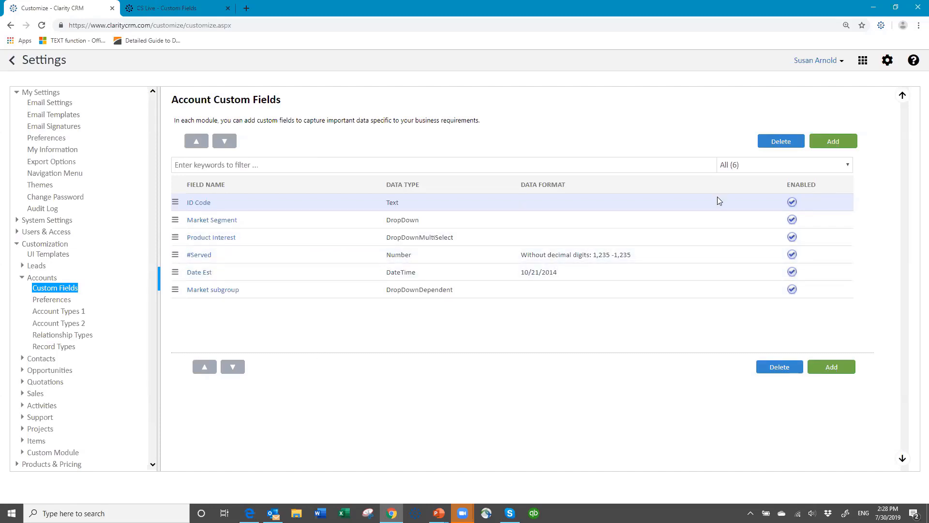
Step: Add a new account custom field named Options with the DropDown data type
left_click(833, 146)
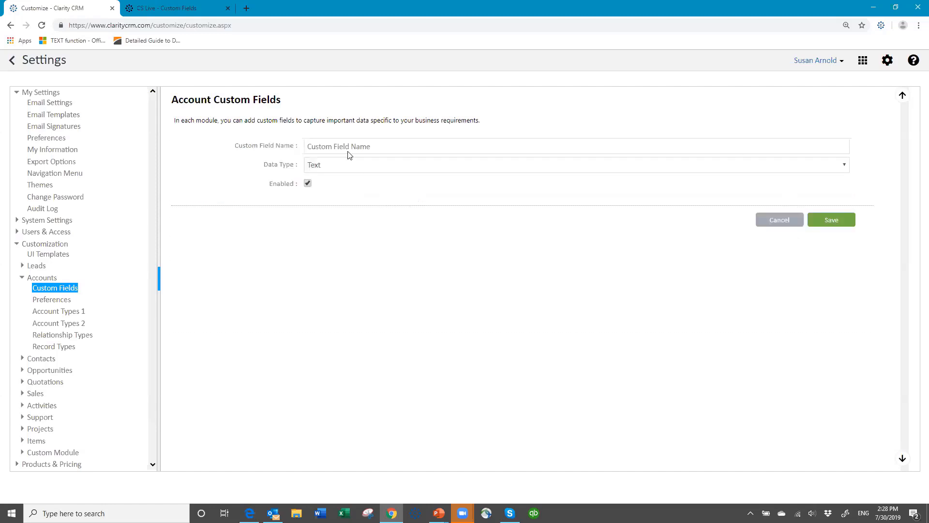
left_click(354, 146)
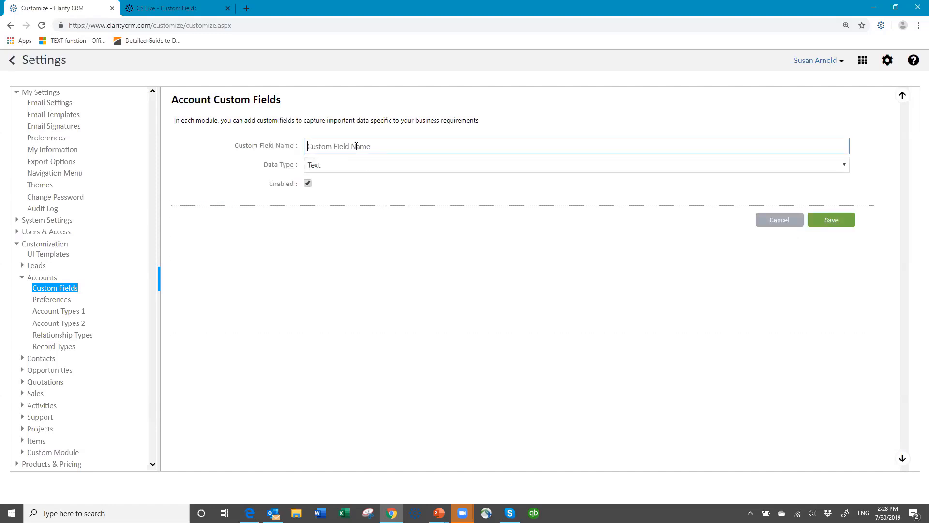
type("P")
key("BackSpace")
type("Options")
left_click(352, 170)
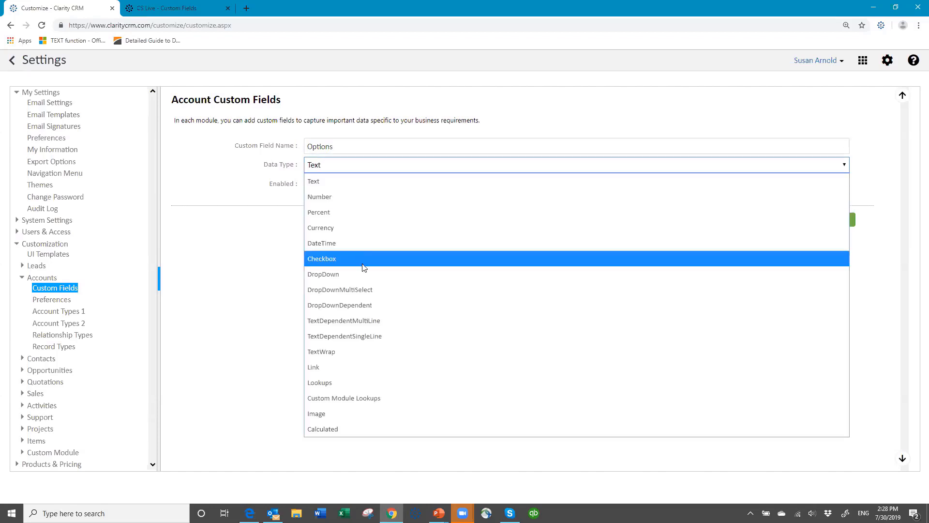
left_click(364, 274)
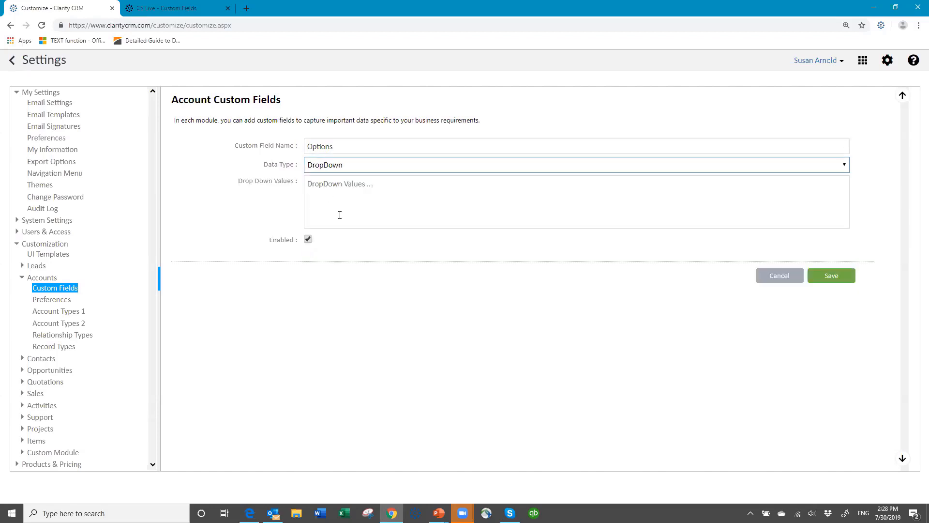
Step: Enter the values Option A, Option B and Option C on separate lines, then save
left_click(336, 185)
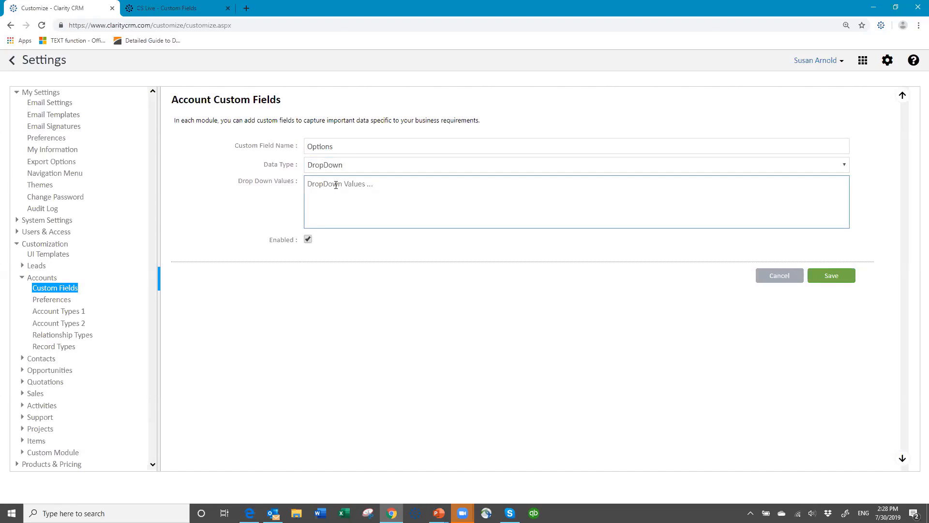
type("Option A")
key("Return")
type("Option B")
key("Return")
type("Option C")
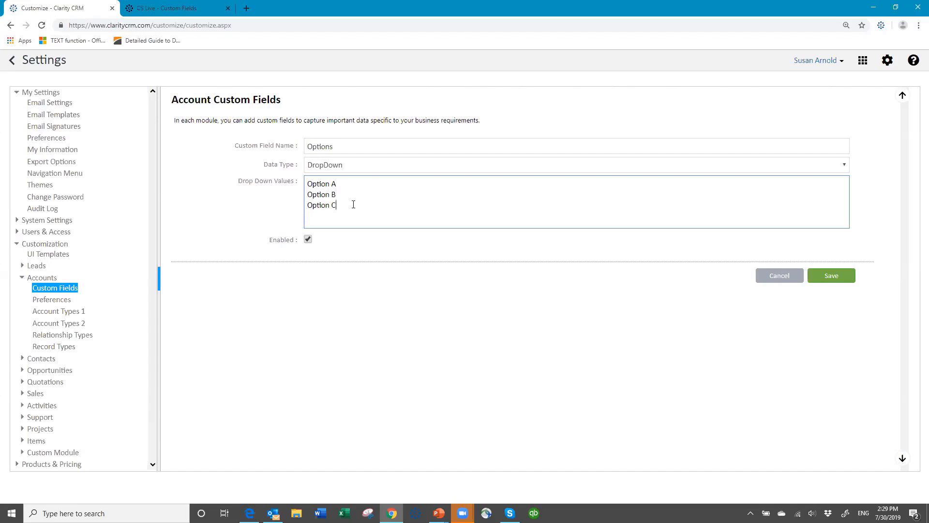
left_click(831, 280)
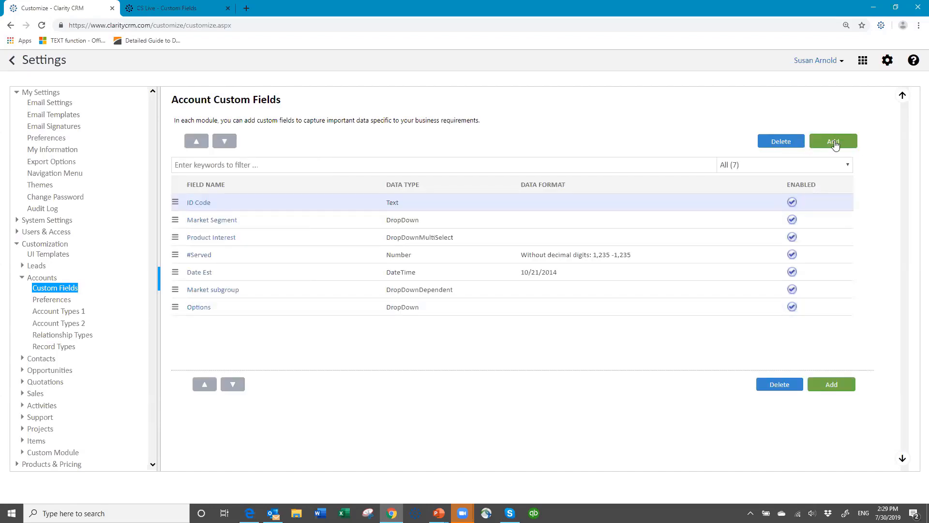
Step: Define a new field, Options Detail, as TextDependentMultiLine with Options as its parent field
left_click(833, 142)
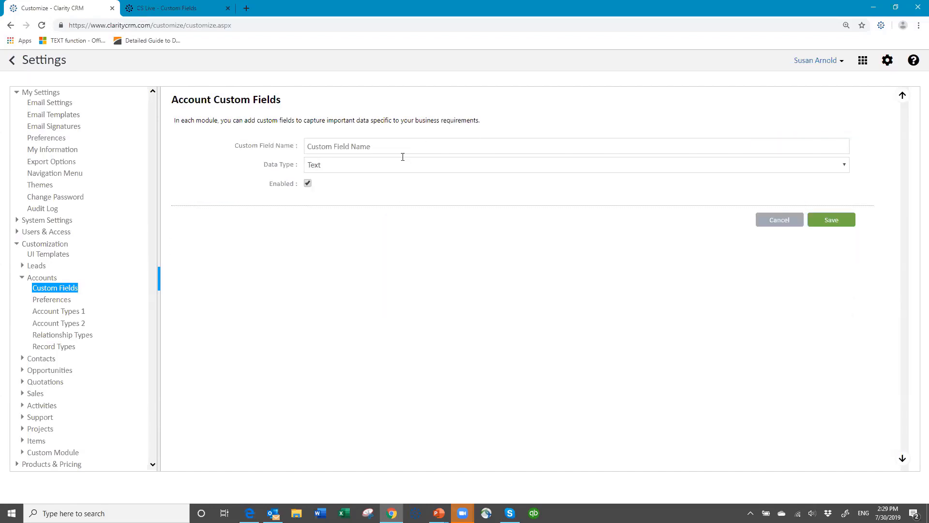
left_click(402, 140)
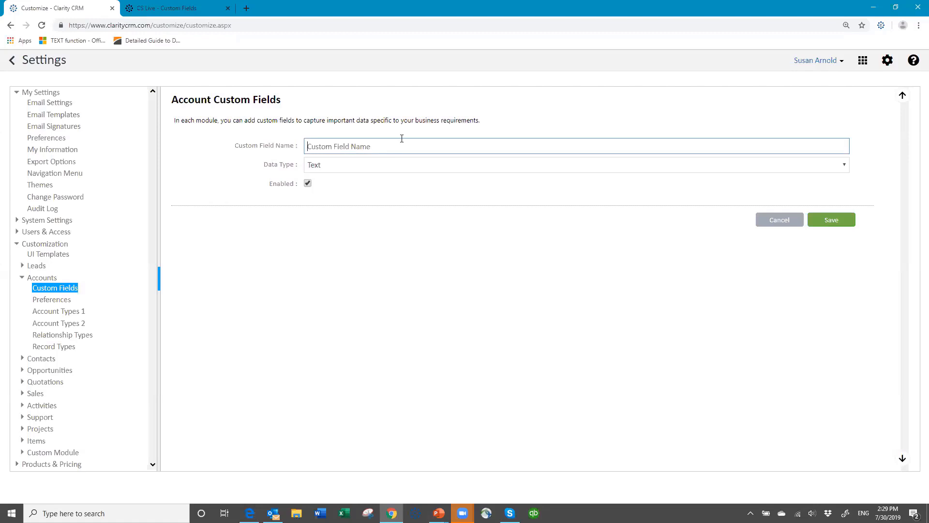
type("Options Detail")
left_click(385, 167)
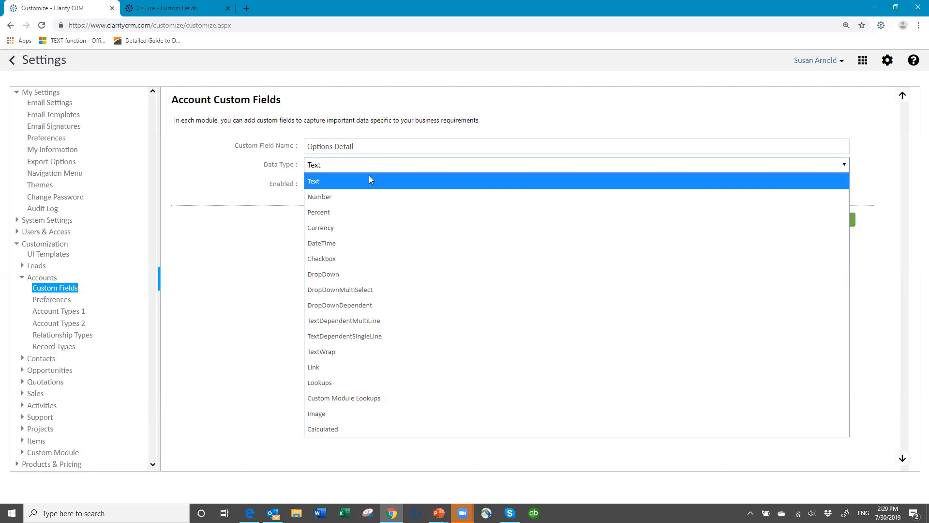
left_click(357, 322)
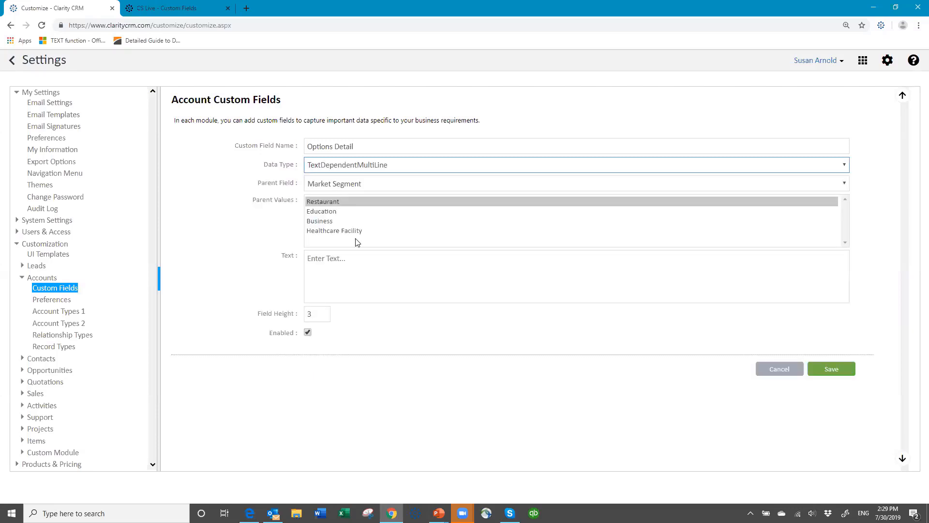
left_click(378, 184)
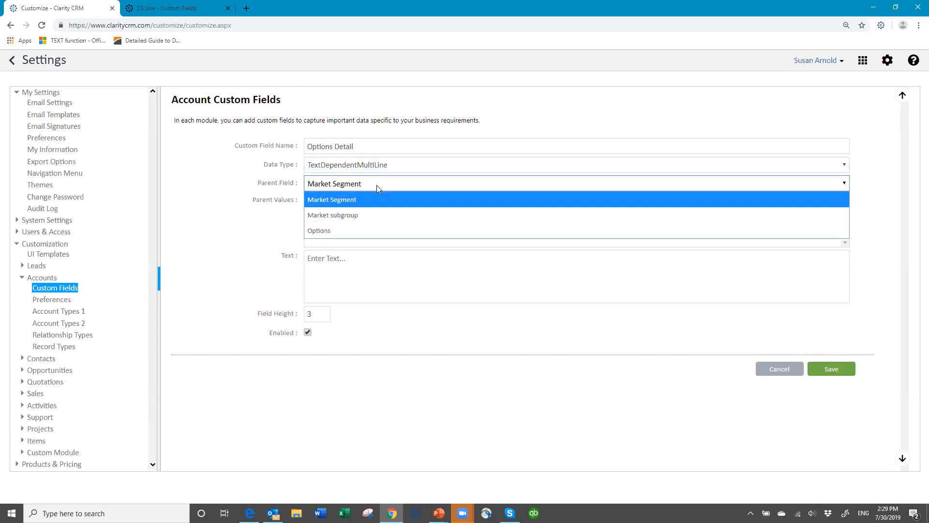
left_click(358, 230)
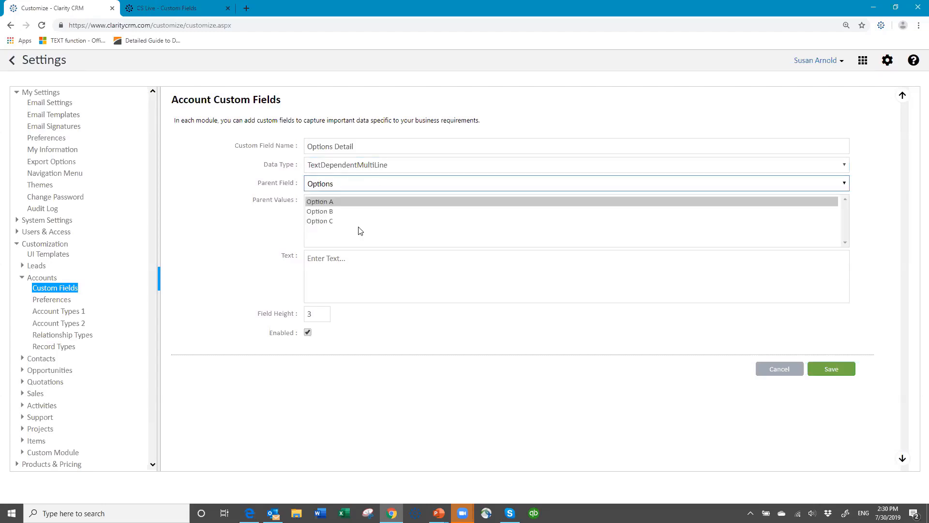
Step: For Option A, enter 'These are the options for Plan Option A' and 'I can type several lines of text', then select it all
left_click(319, 201)
left_click(337, 263)
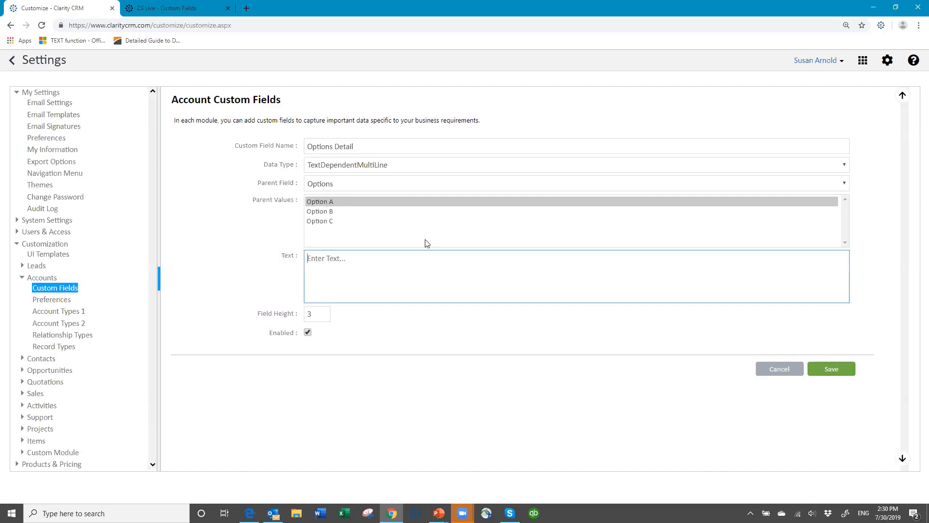
type("thd")
key("BackSpace")
key("BackSpace")
key("BackSpace")
type("Tje")
key("BackSpace")
key("BackSpace")
type("hese are the")
type(" options fo")
type("r Plan ")
type("Option")
type(" A")
type(" I can type ")
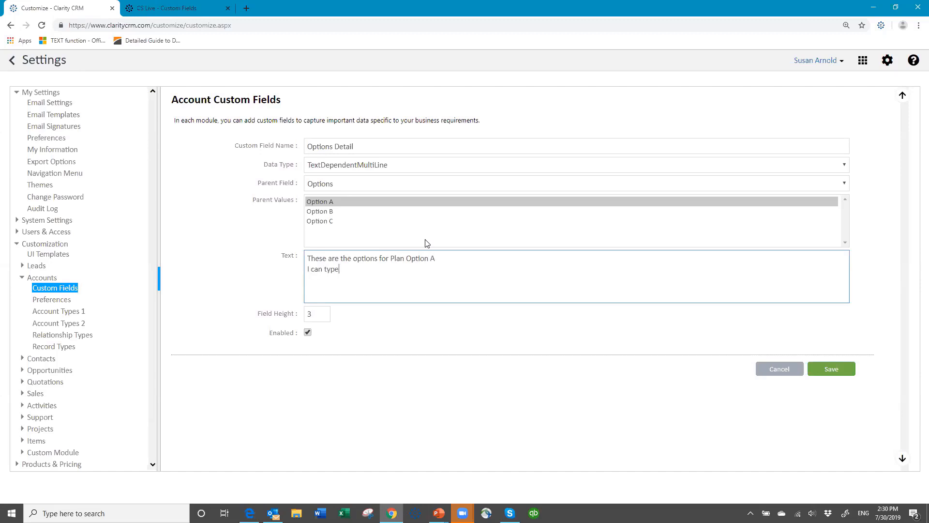
type("several lines of text")
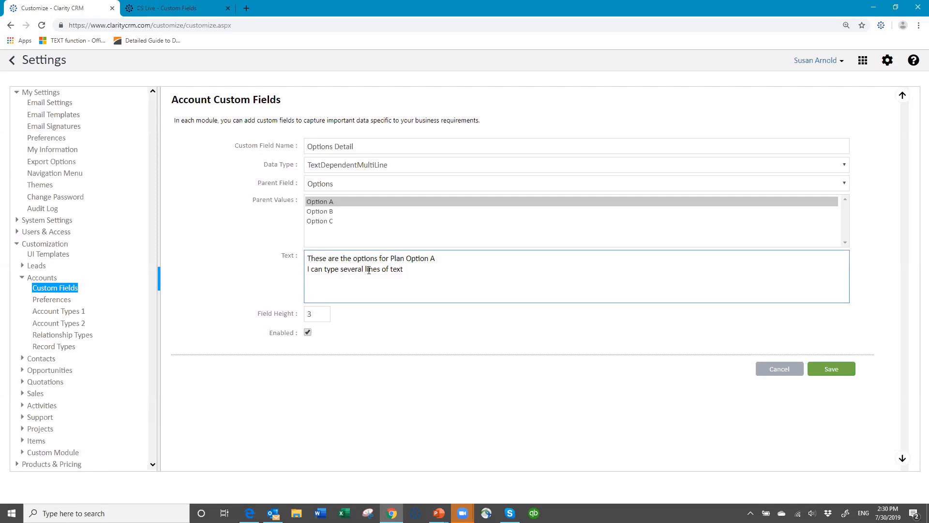
key("ctrl+a")
key("ctrl+c")
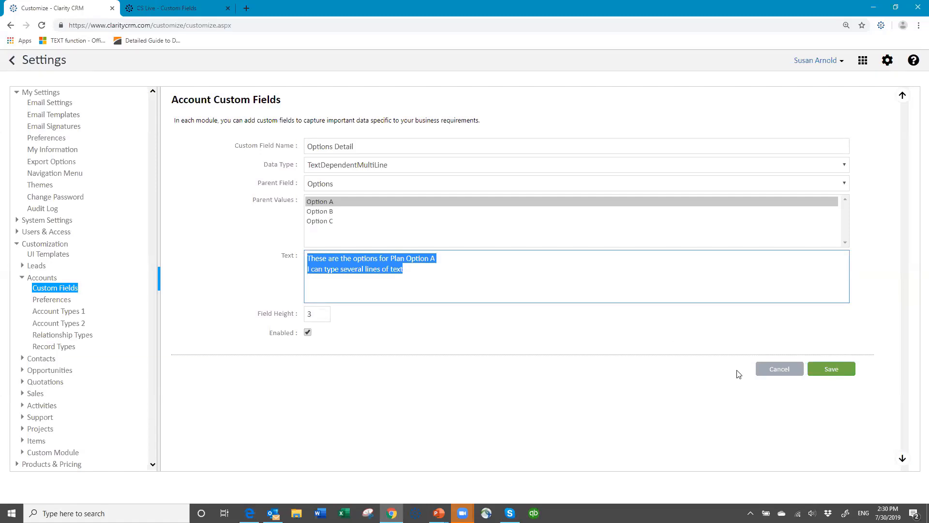
Step: Save Options Detail, reopen it, and give Option B the pasted text ending in Option B
left_click(842, 371)
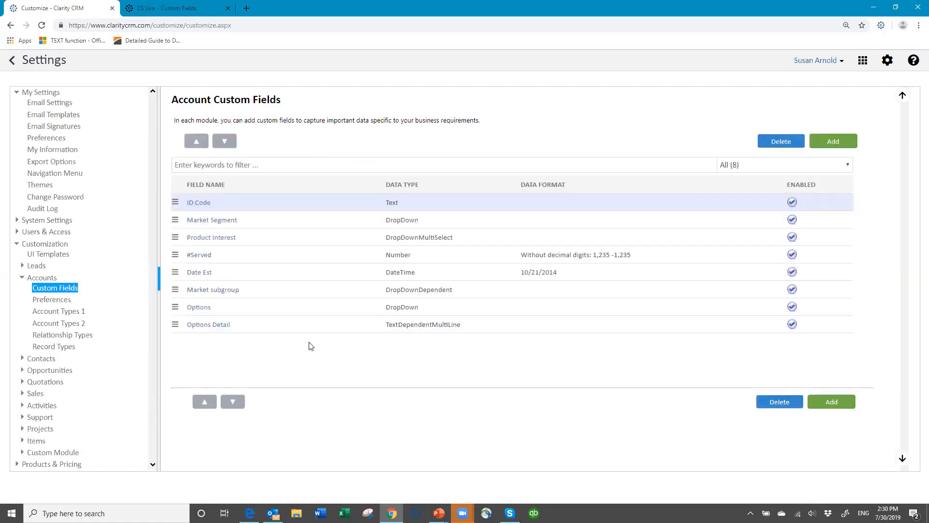
left_click(208, 326)
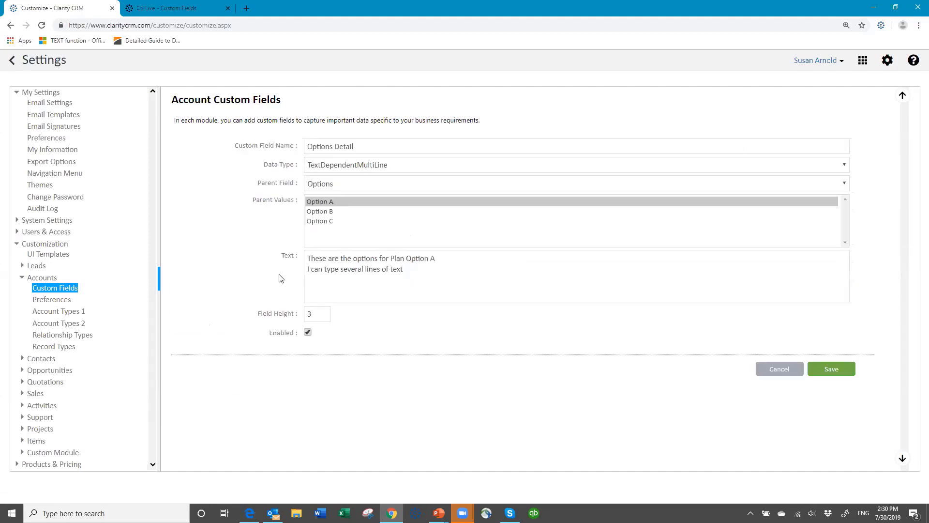
left_click(327, 214)
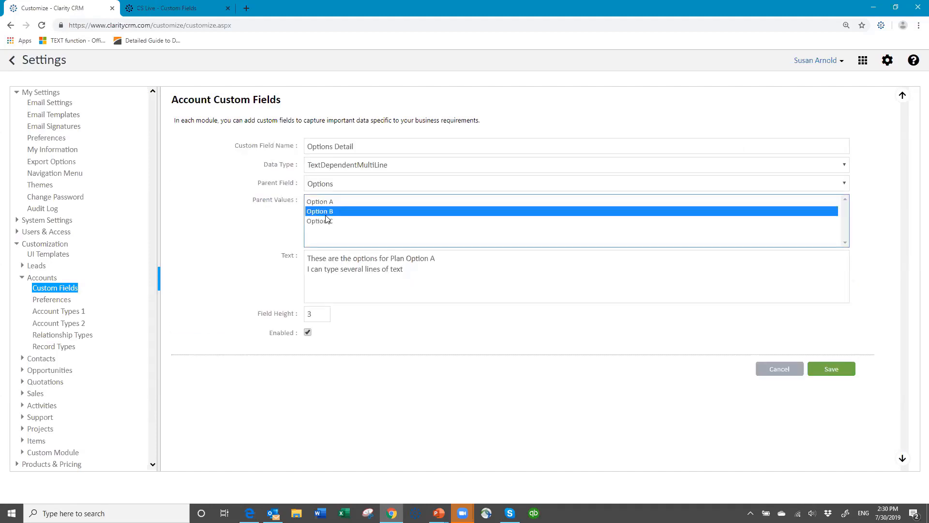
left_click(324, 258)
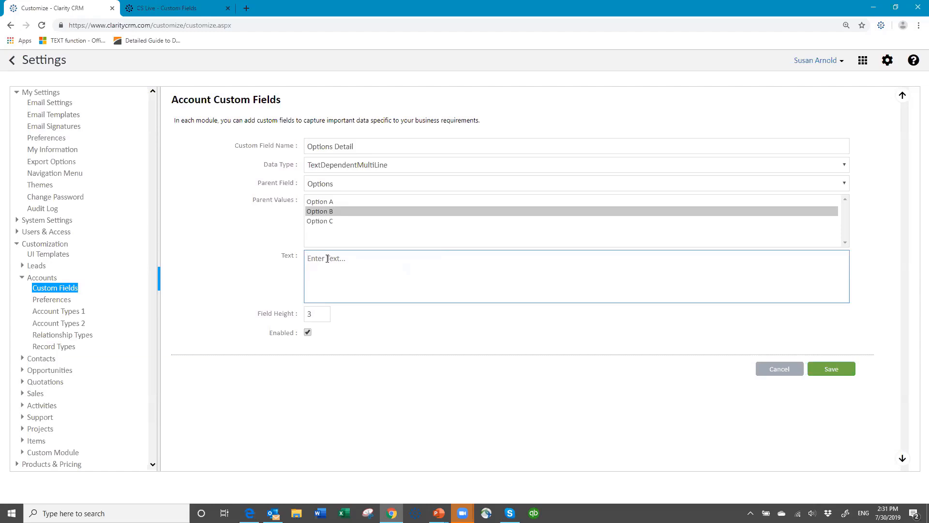
key("ctrl+v")
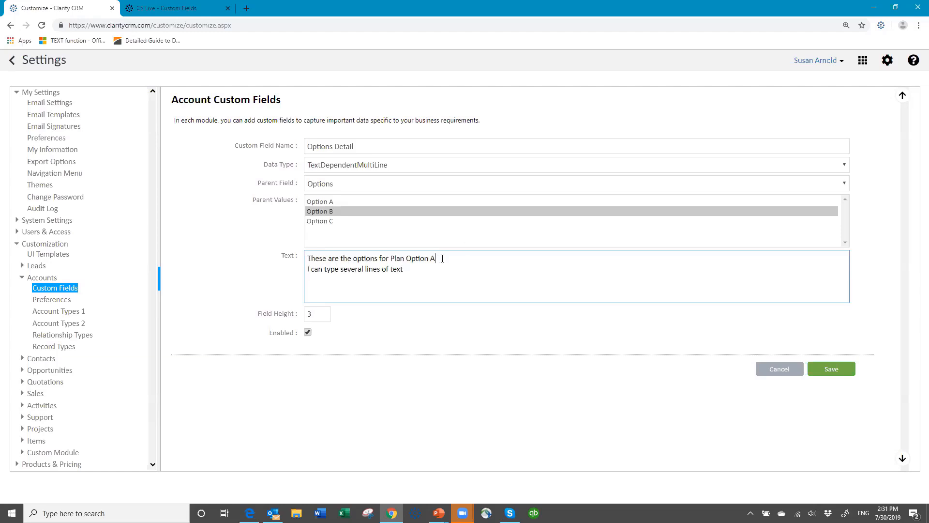
key("BackSpace")
type("B")
Step: Give Option C the same pasted text ending in Option C and save the field
left_click(325, 224)
left_click(329, 258)
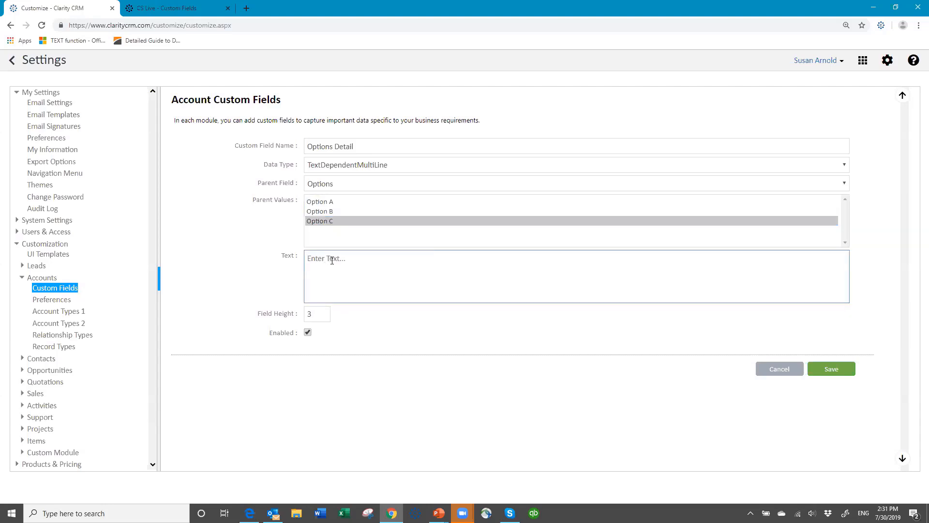
key("ctrl+v")
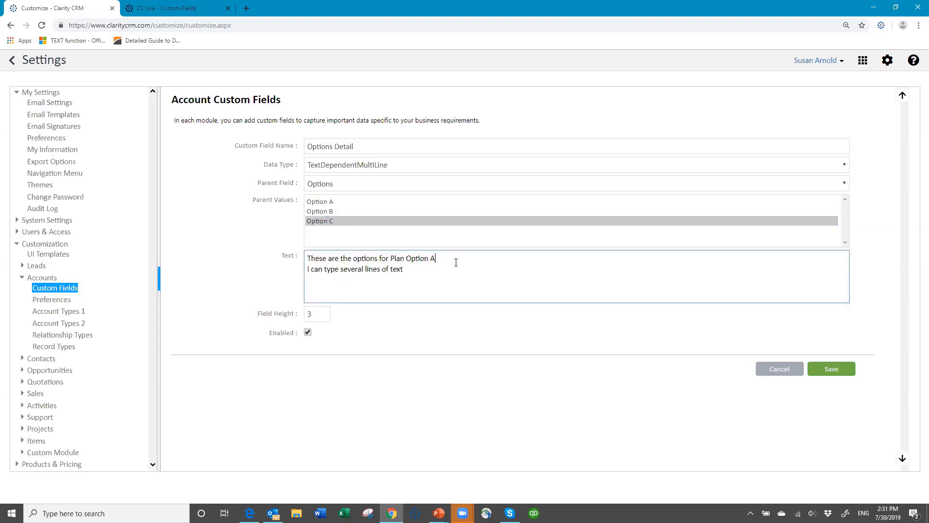
type("C")
left_click(827, 371)
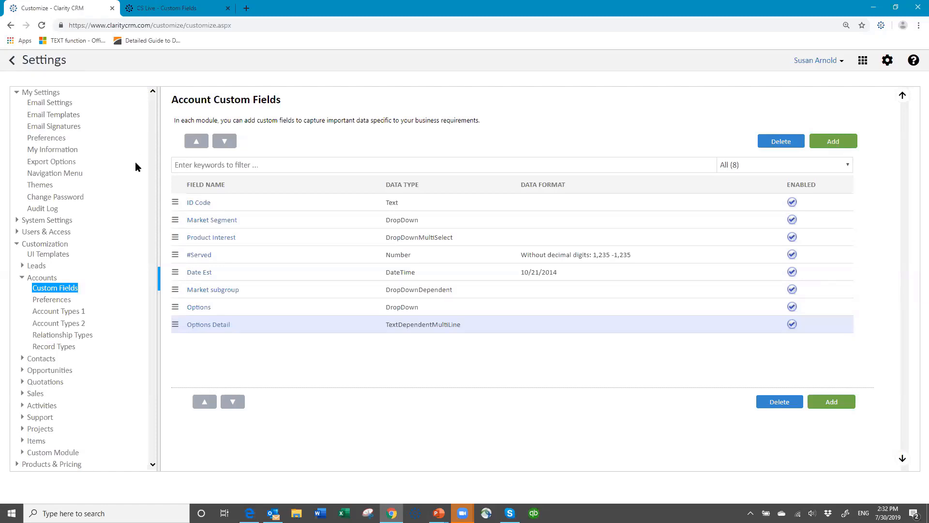
Step: Add an Account custom field 'Parent Company' with Data Type Lookups of Accounts
left_click(545, 268, "ctrl")
left_click(842, 143)
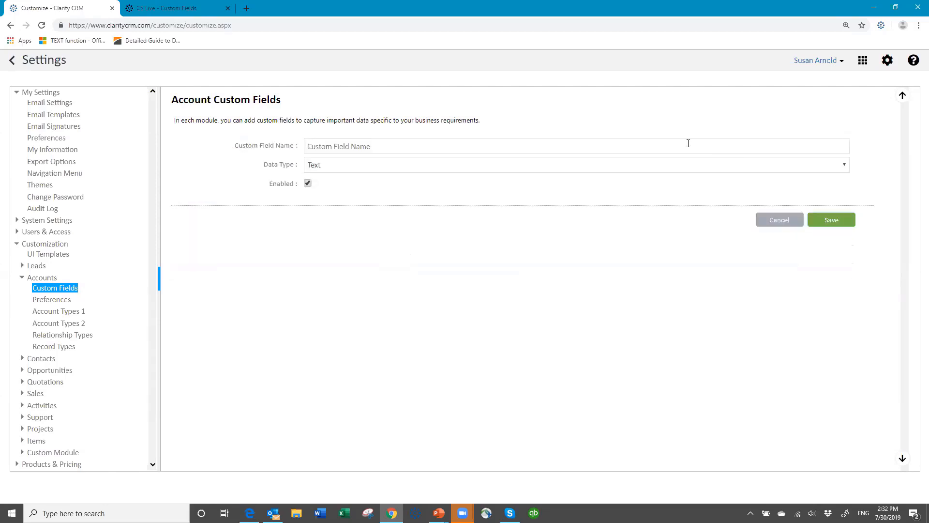
left_click(325, 145)
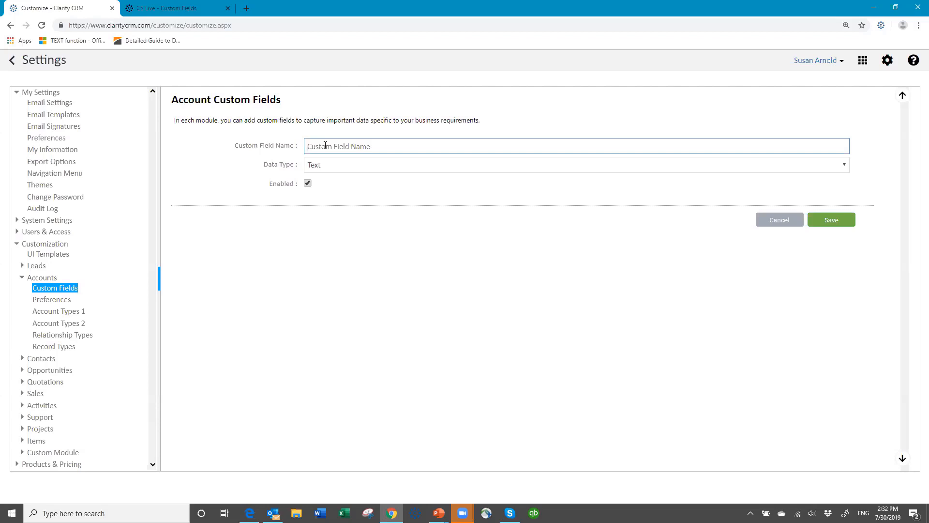
type("parent Company")
key("Delete")
type("P")
left_click(344, 165)
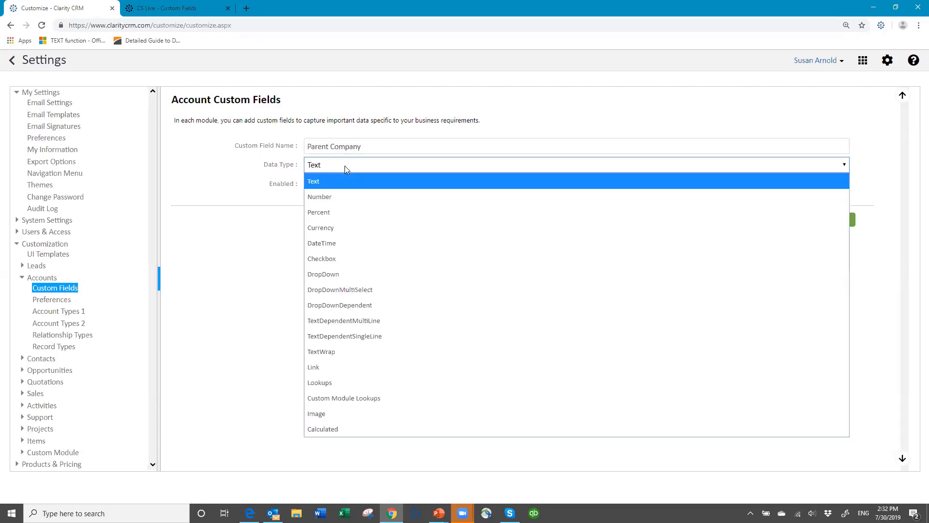
left_click(349, 382)
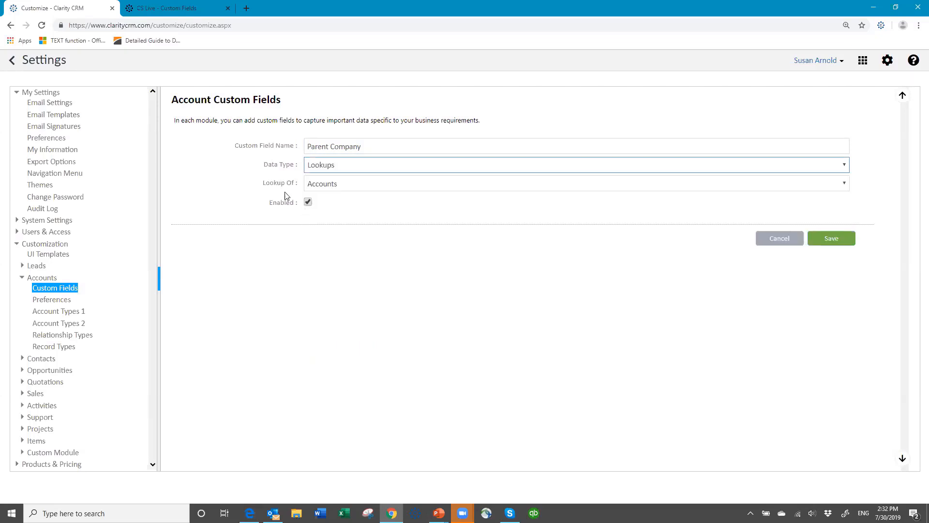
left_click(383, 185)
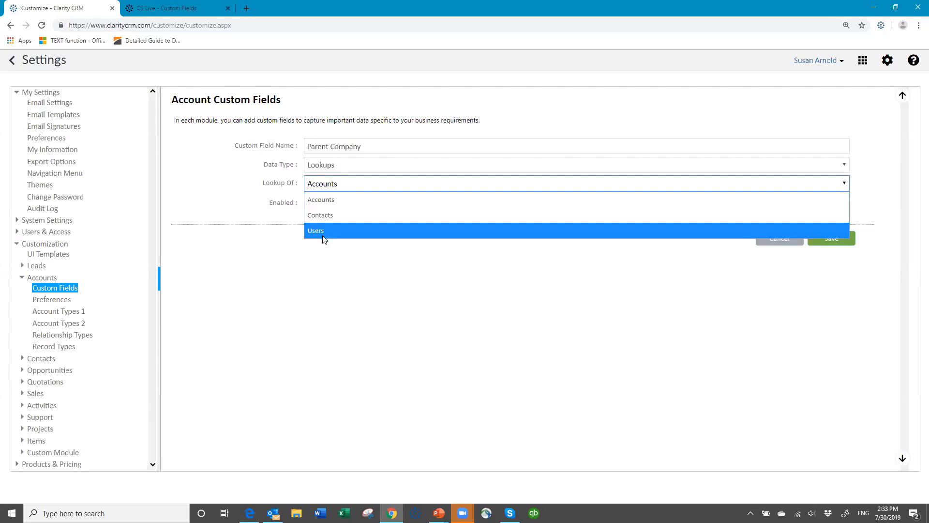
left_click(335, 203)
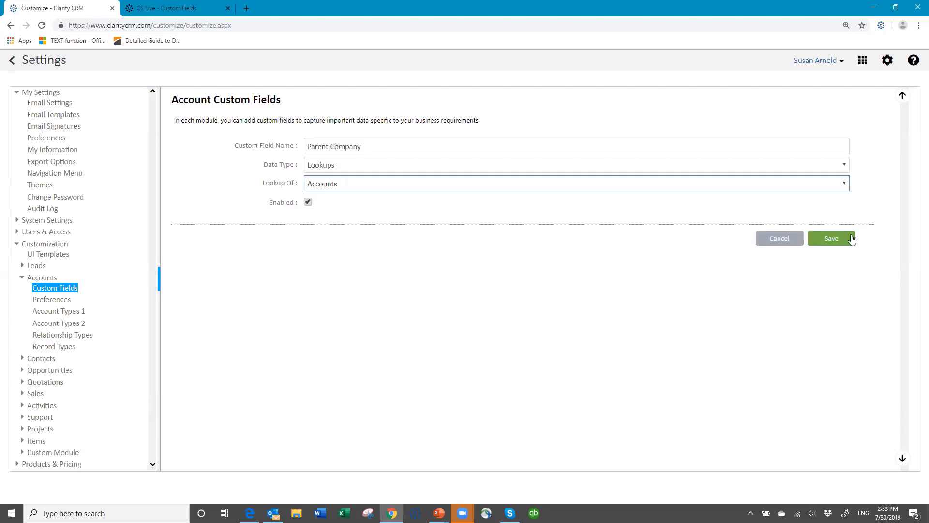
Step: Save the Parent Company lookup field and start another blank Account custom field
left_click(825, 243)
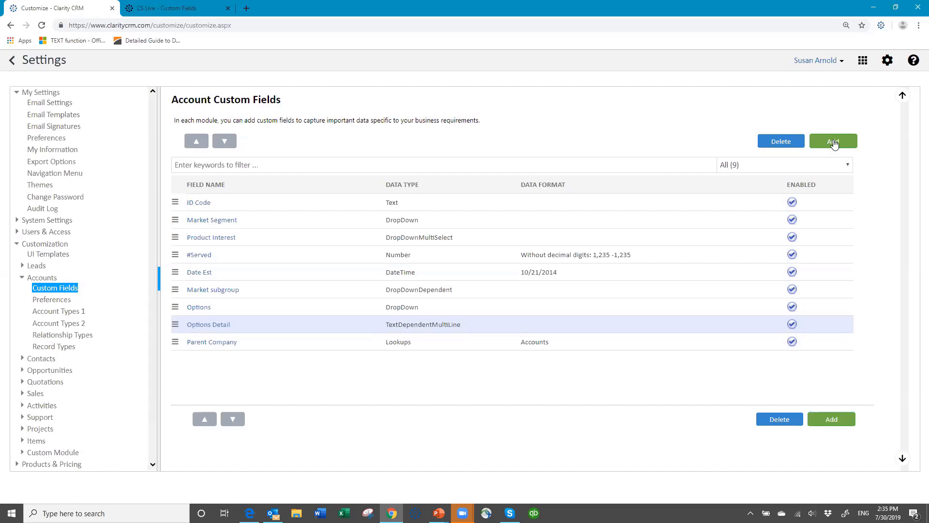
left_click(833, 142)
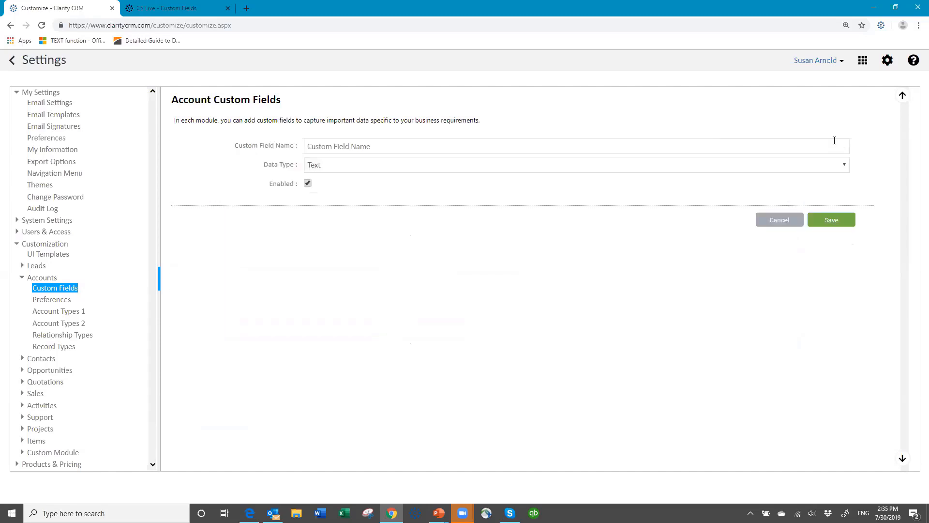
Step: Name the field '#Meals' and make it Calculated, returning a Number without decimal digits
left_click(344, 147)
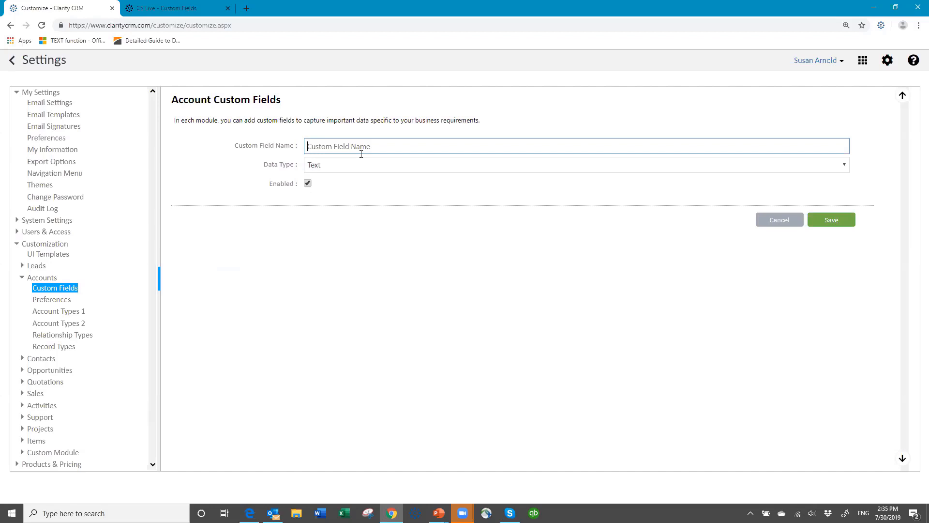
type("#Meals")
left_click(336, 166)
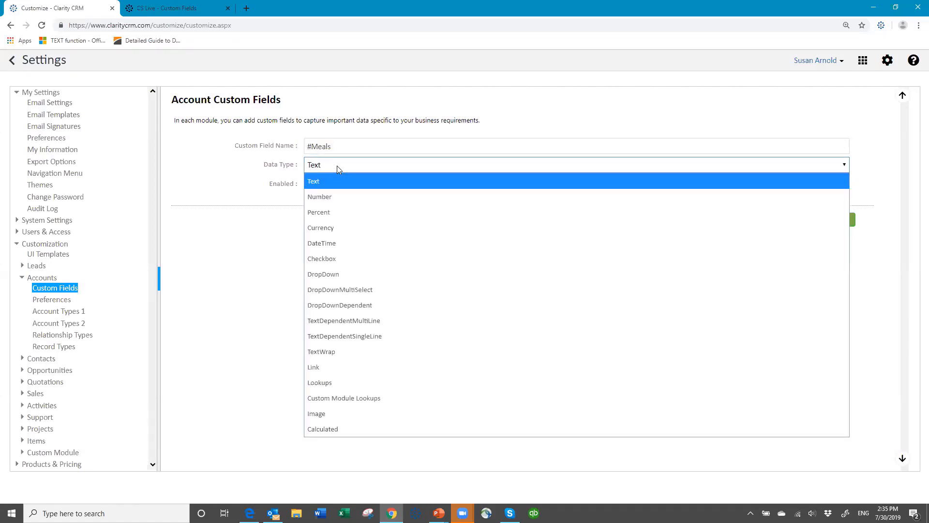
left_click(345, 431)
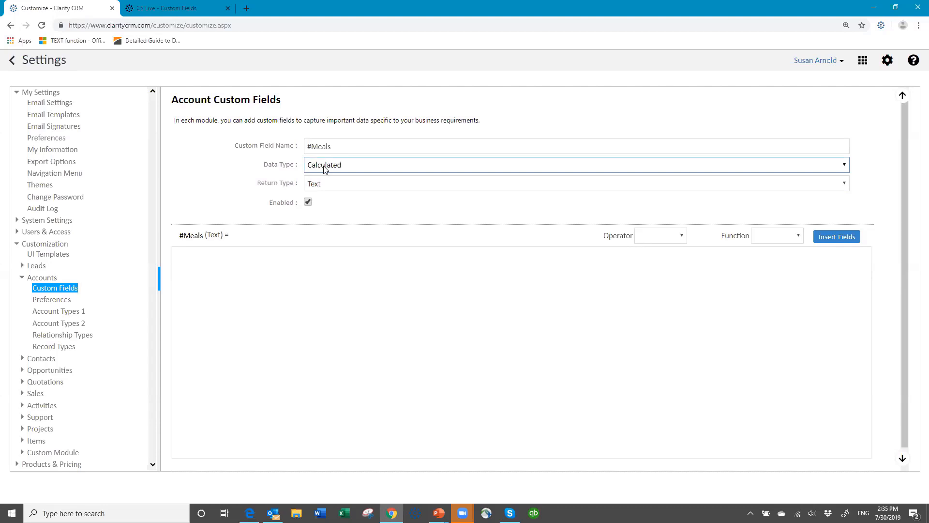
left_click(346, 187)
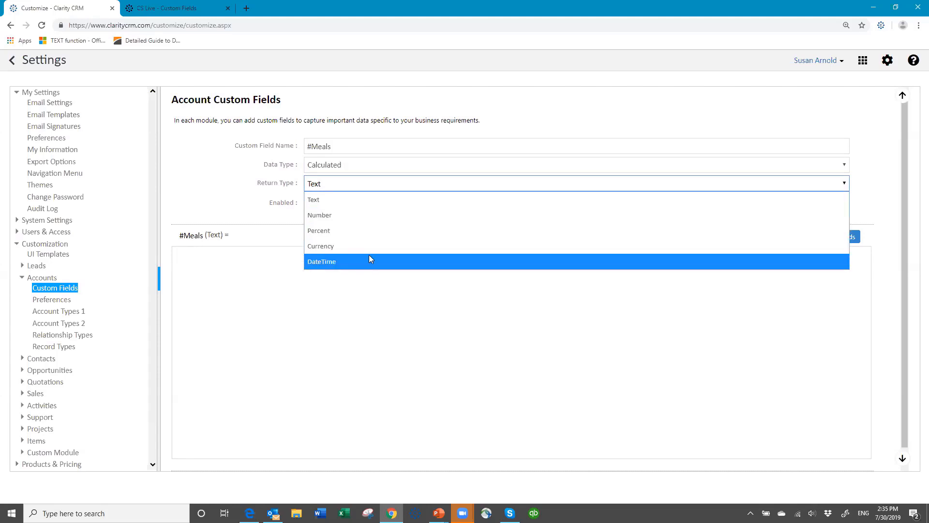
left_click(369, 215)
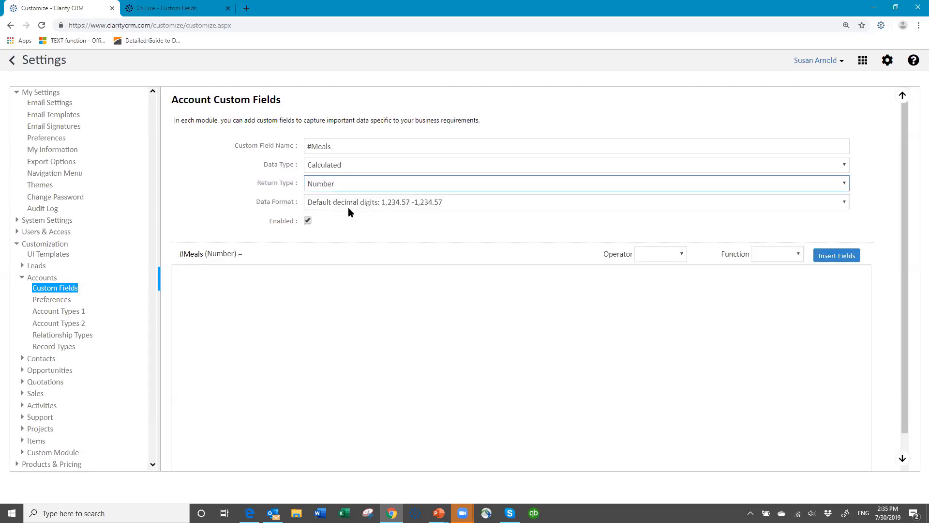
left_click(460, 206)
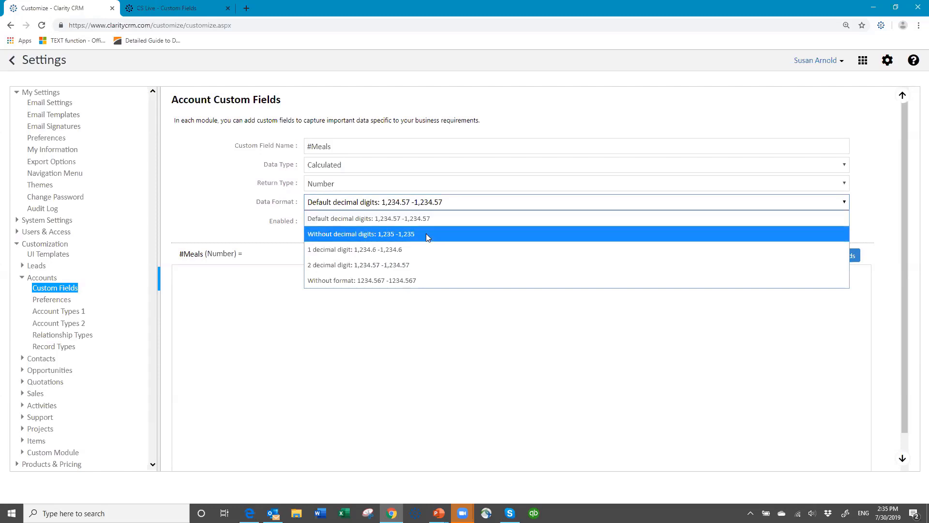
left_click(427, 236)
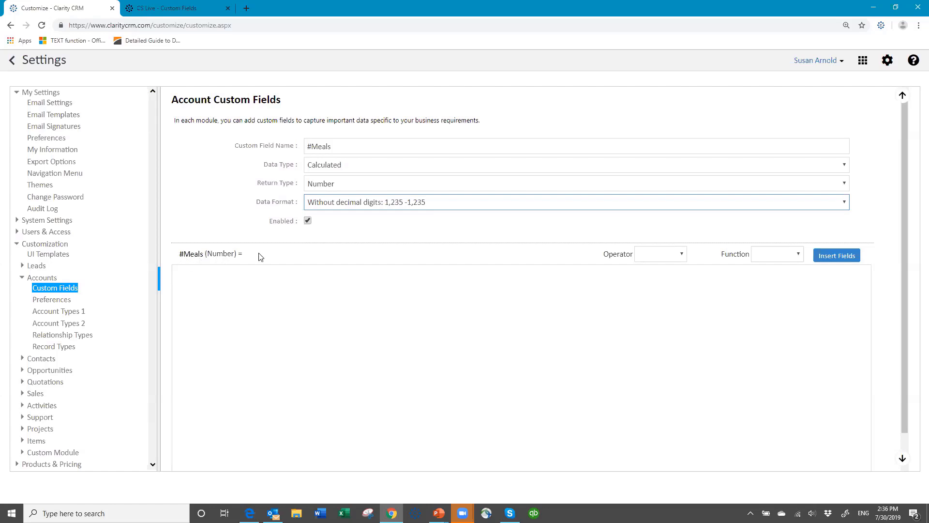
Step: Build the #Meals formula [##Served]*3 from the #Served field, the * operator and 3
left_click(198, 276)
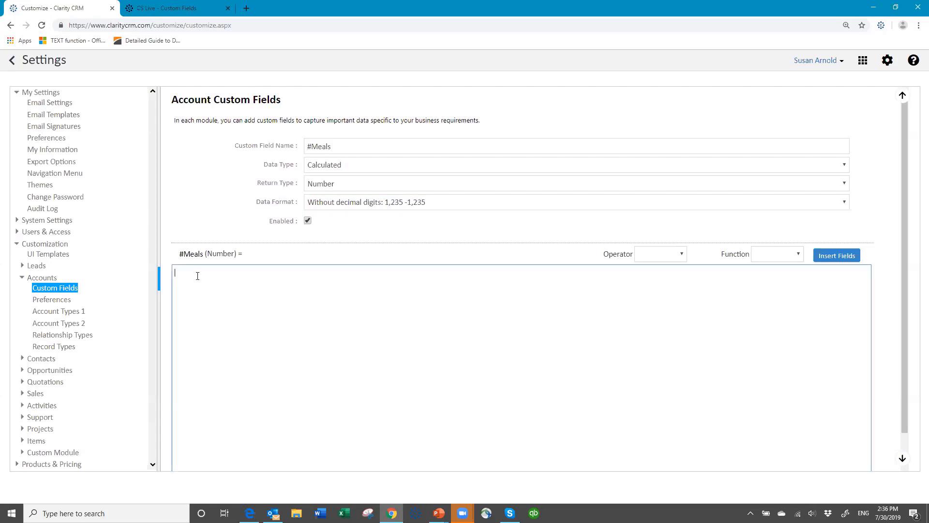
left_click(841, 258)
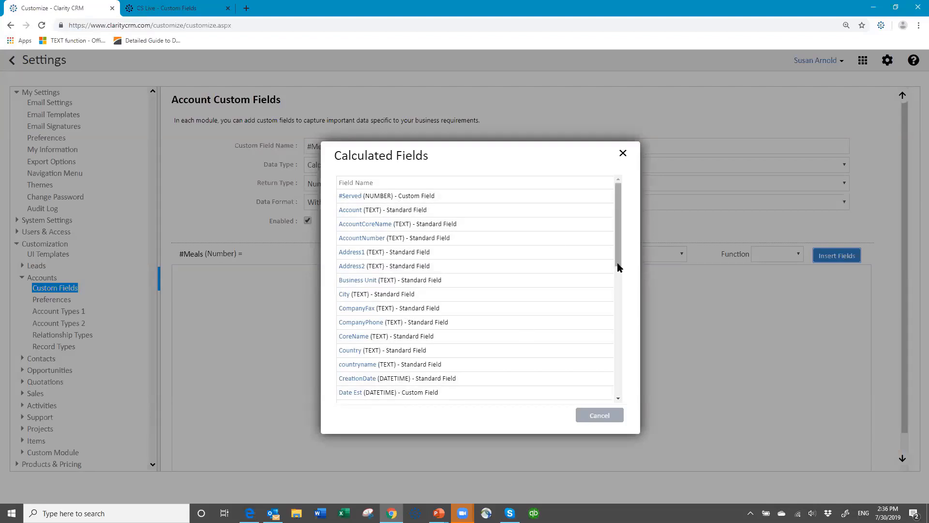
left_click_drag(617, 270, 615, 320)
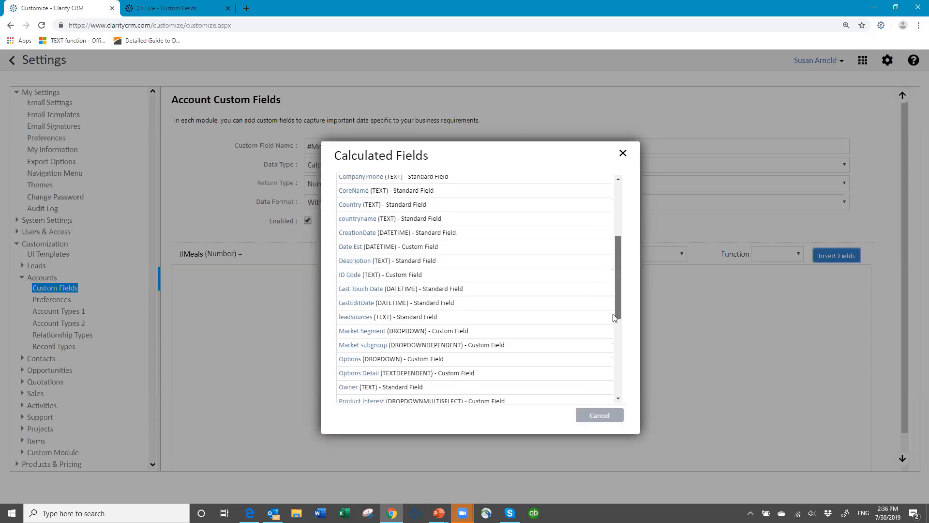
scroll(599, 249, "up", 5)
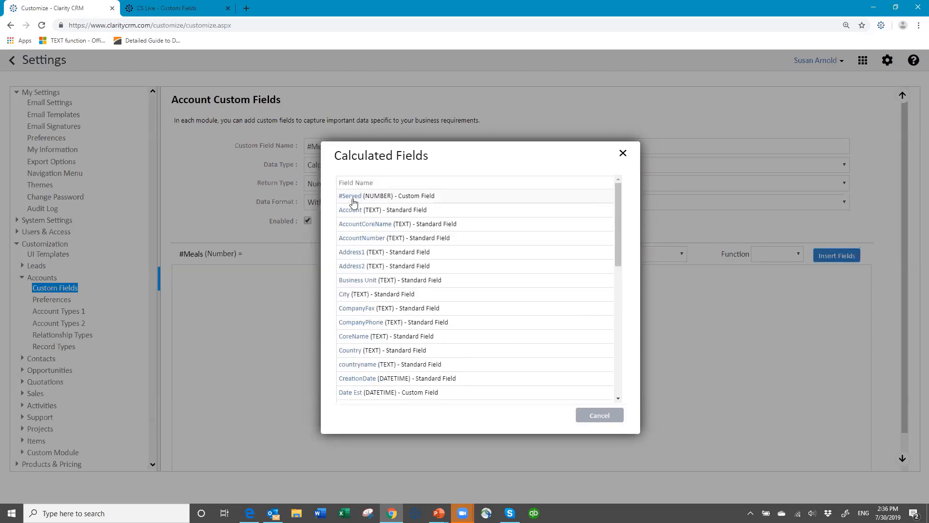
left_click(352, 199)
left_click(231, 272)
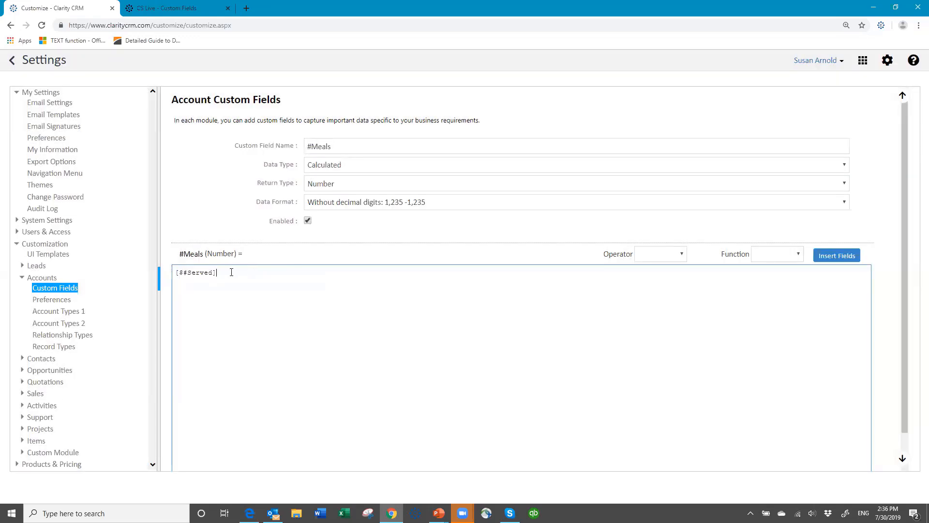
left_click(682, 256)
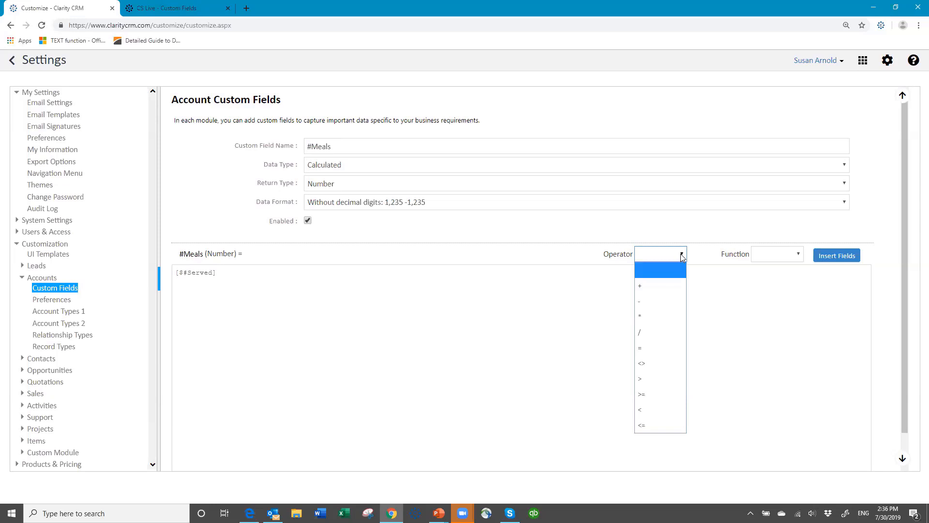
left_click(662, 316)
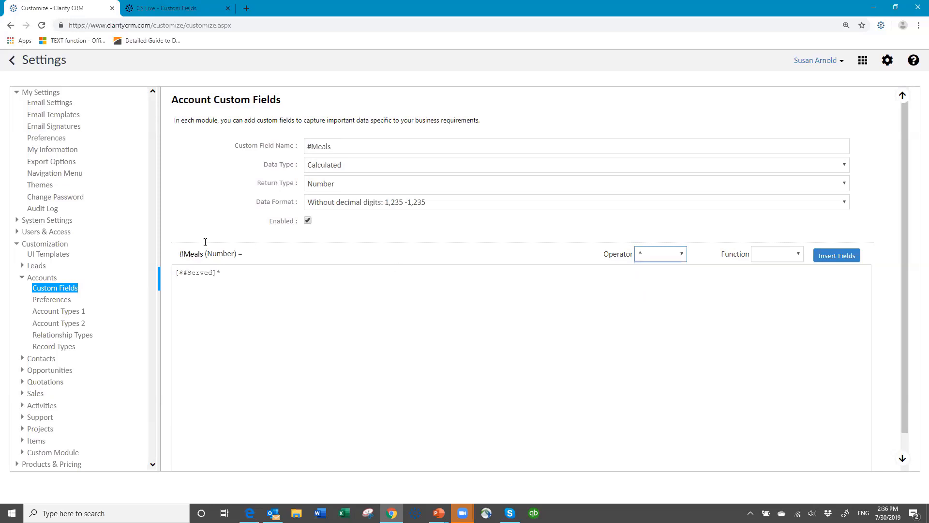
left_click(234, 273)
type("3")
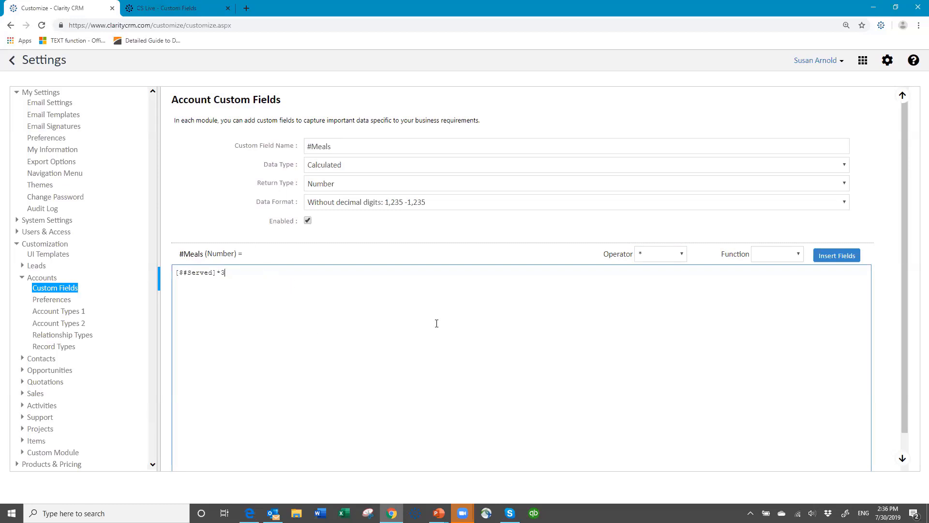
left_click(799, 255)
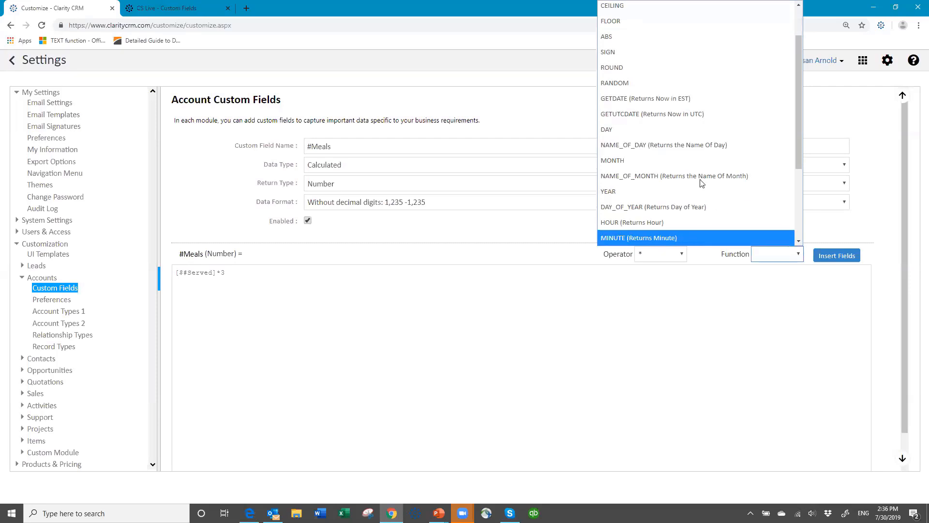
scroll(684, 79, "up", 2)
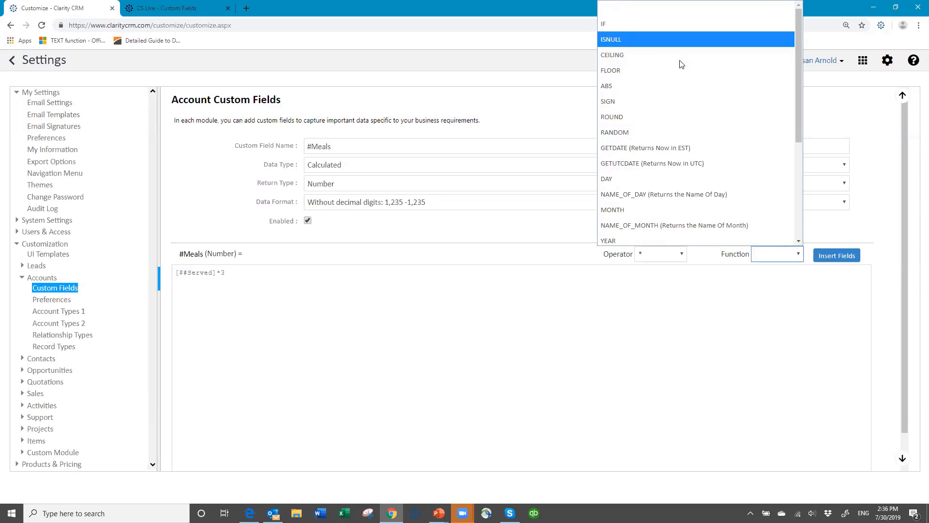
left_click(799, 255)
left_click(799, 255)
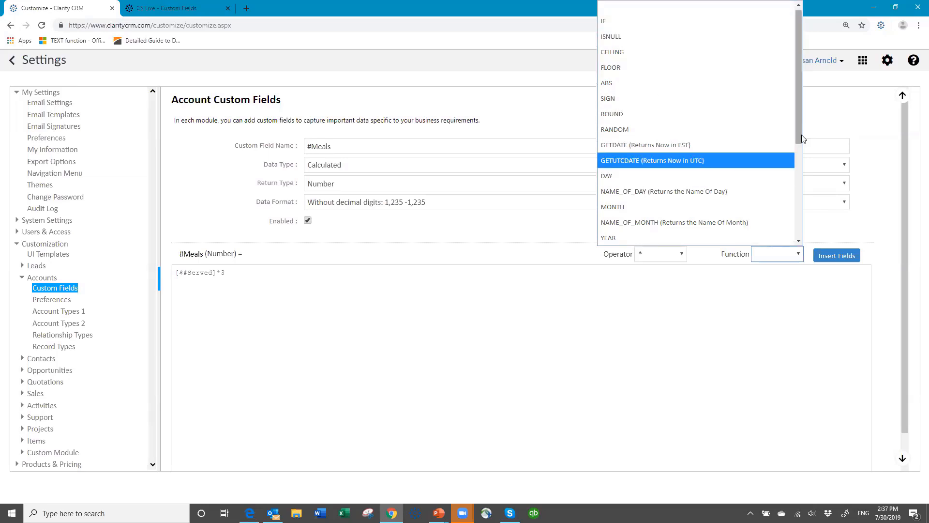
left_click_drag(802, 135, 814, 242)
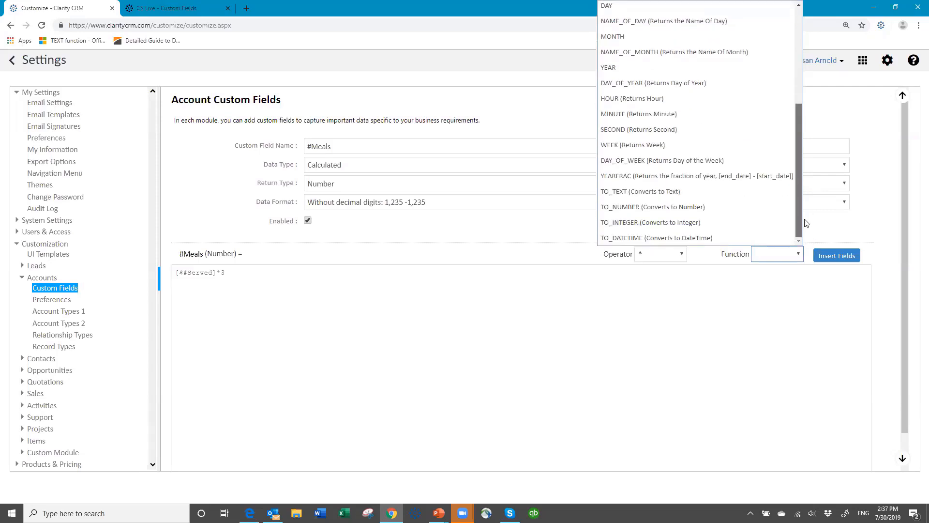
scroll(774, 107, "up", 4)
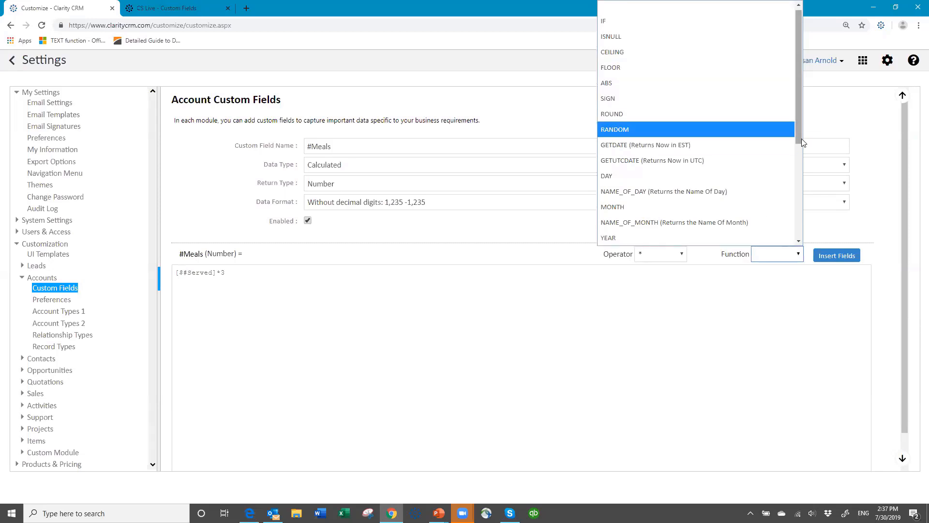
left_click_drag(802, 142, 805, 244)
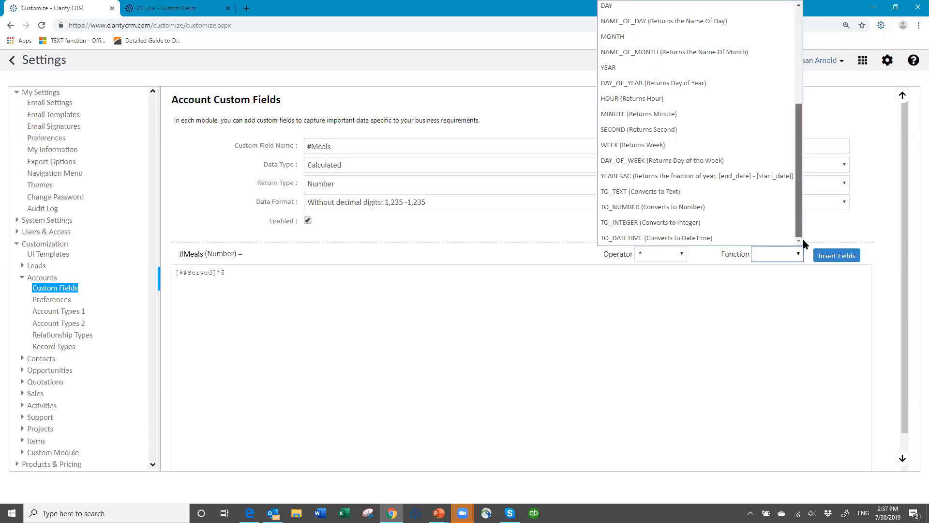
scroll(780, 135, "up", 4)
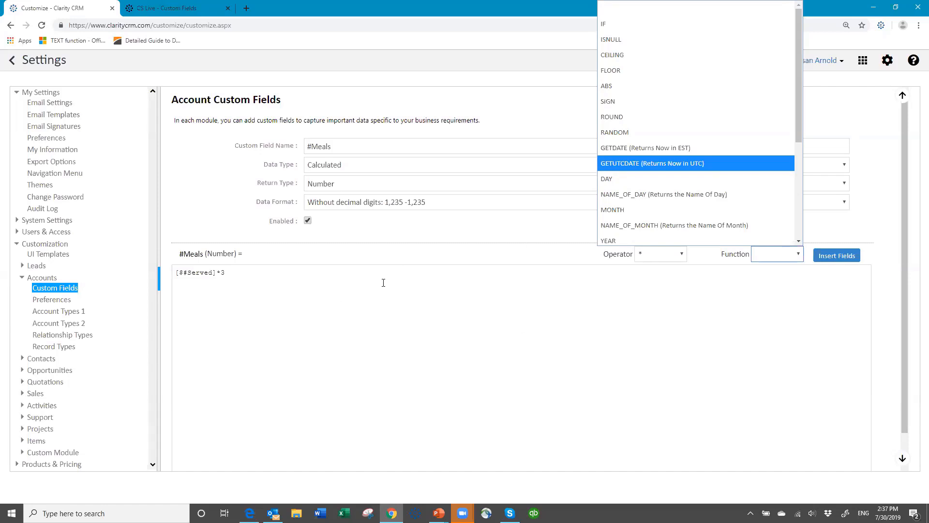
left_click(381, 423)
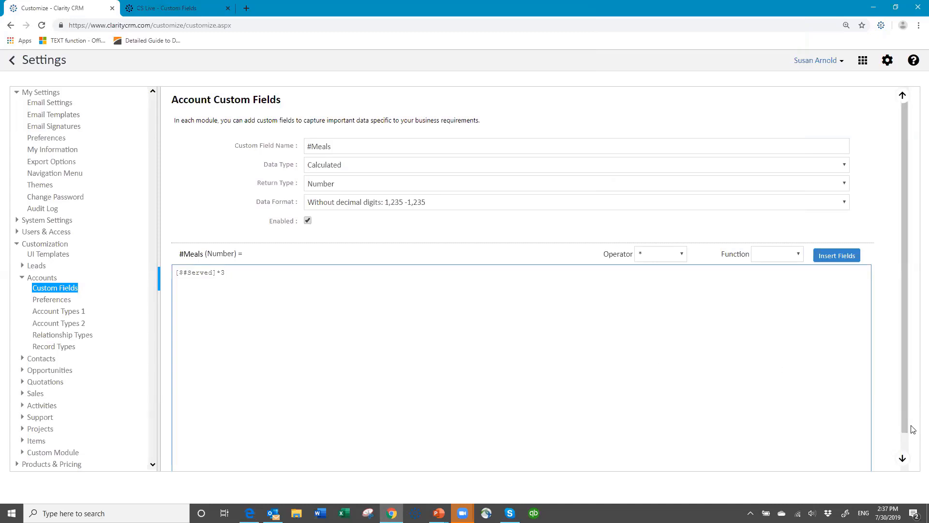
Step: After the save error, change the formula to ([$#Served]*3) and save #Meals again
left_click_drag(905, 427, 906, 480)
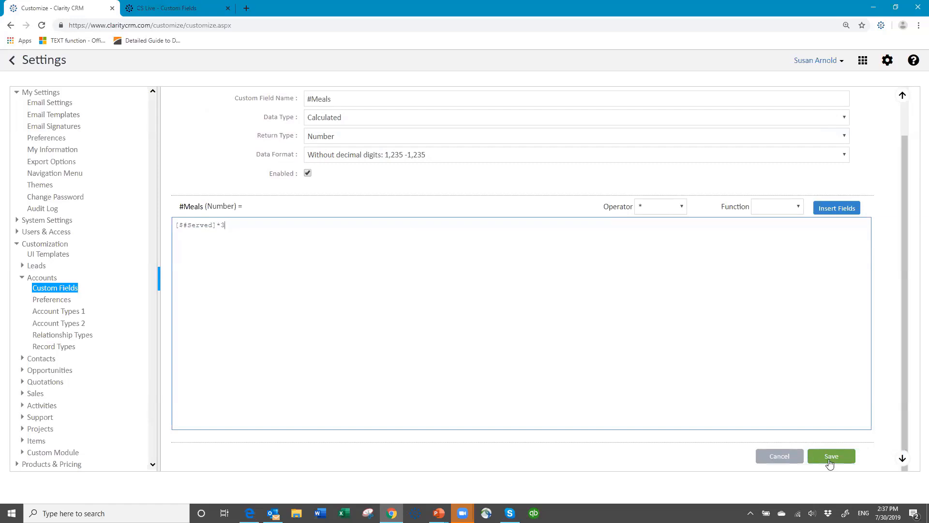
left_click(831, 456)
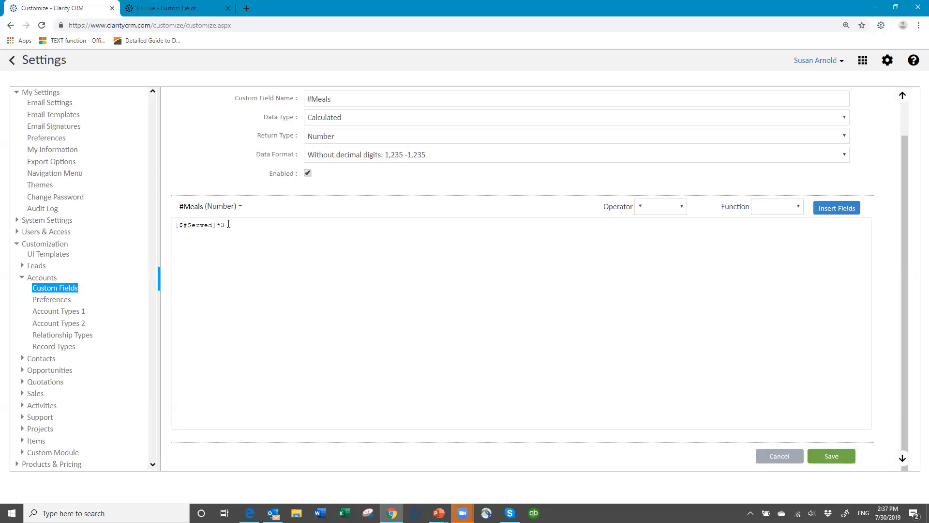
left_click(232, 226)
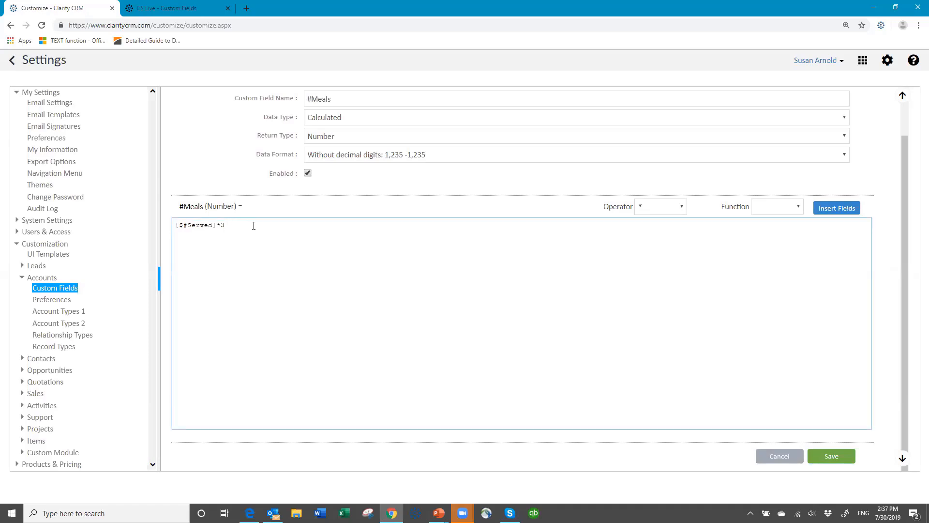
key("Left")
key("Left")
key("Left")
key("Left")
key("Home")
type("(")
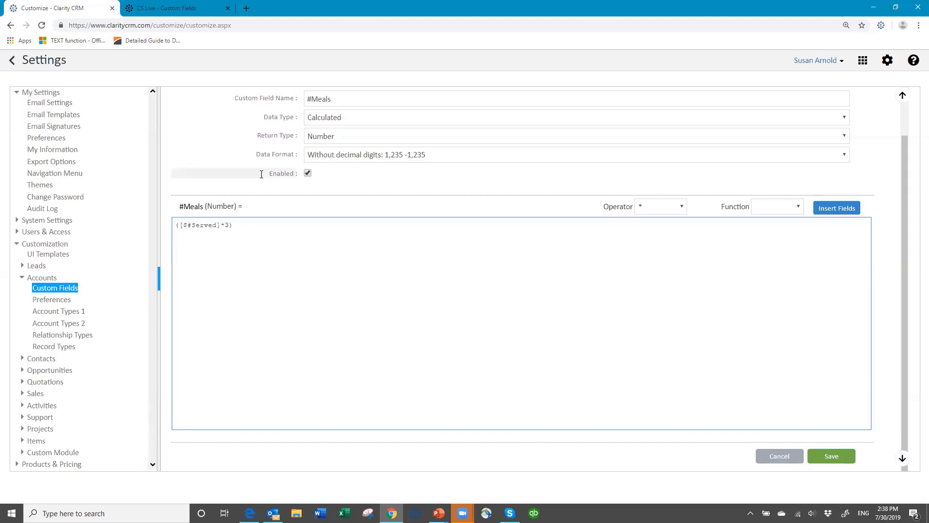
left_click(831, 463)
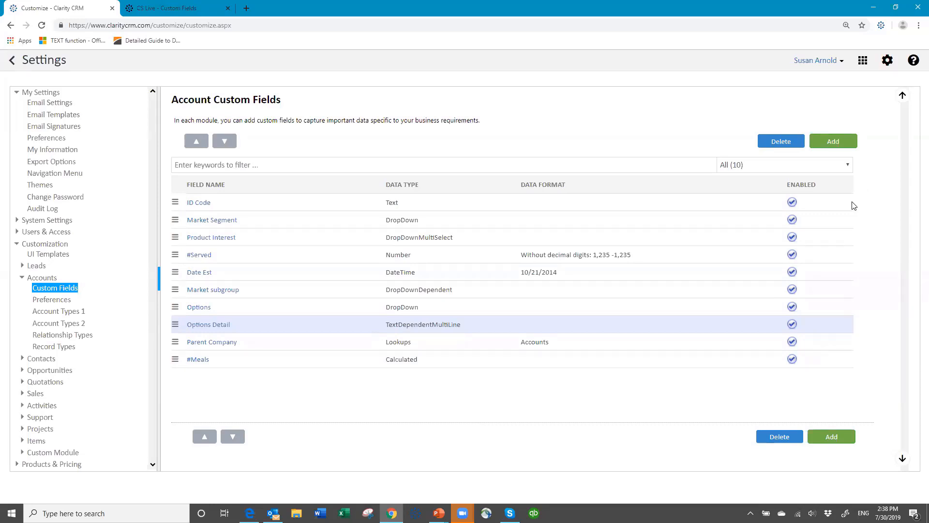
Step: Save a new 'Longer text' Account field as TextWrap with field height 4, then go to UI Templates
left_click(833, 143)
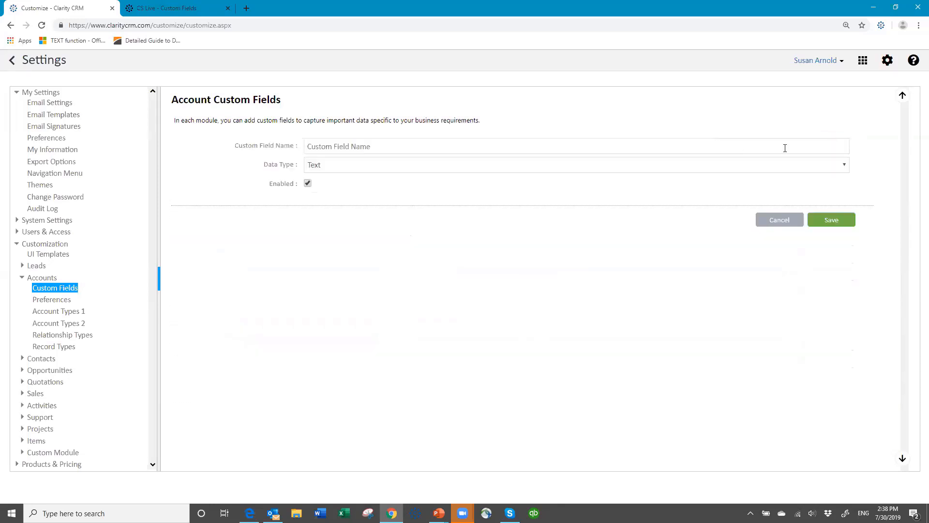
left_click(347, 145)
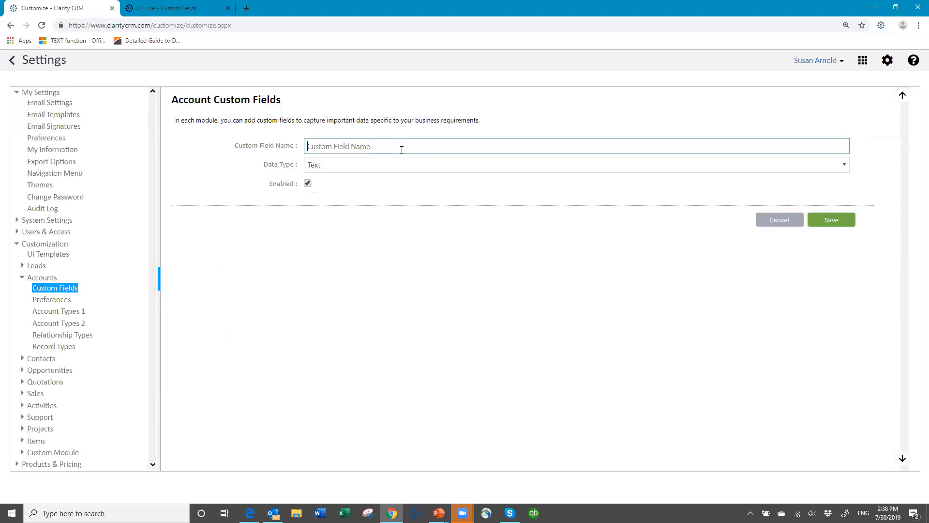
type("Longer text")
left_click(352, 167)
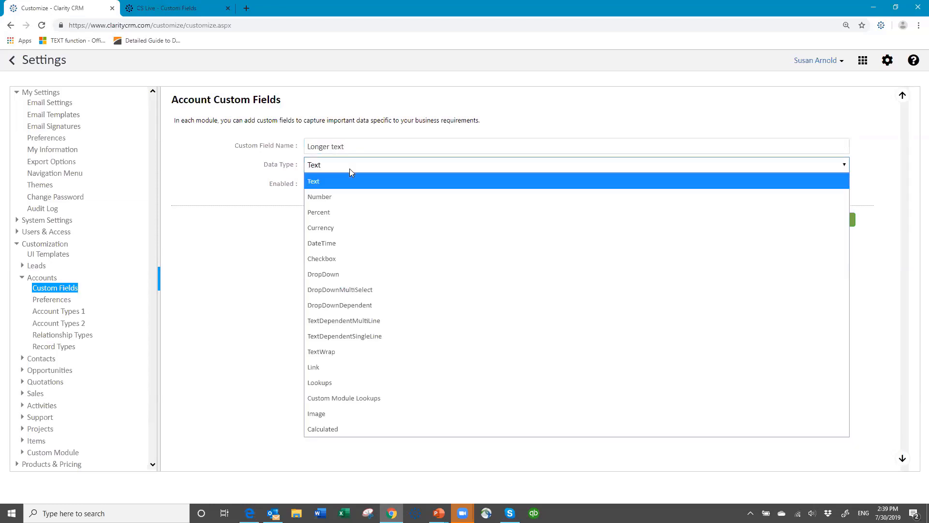
left_click(364, 358)
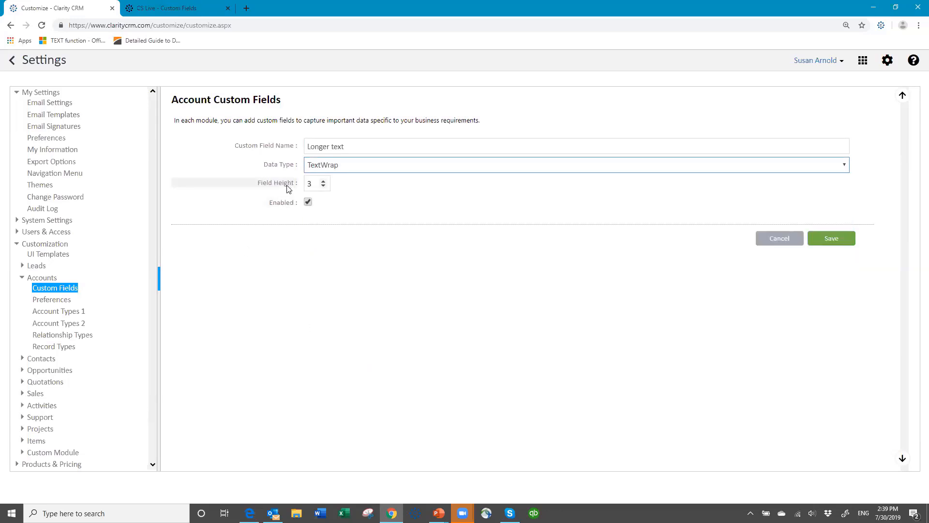
left_click(323, 187)
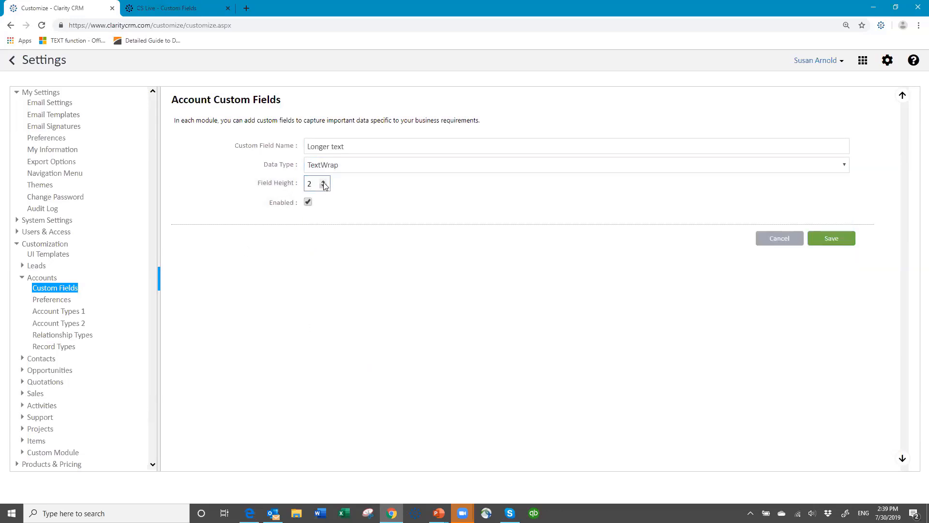
left_click(323, 183)
left_click(323, 182)
left_click(323, 183)
left_click(323, 187)
left_click(832, 241)
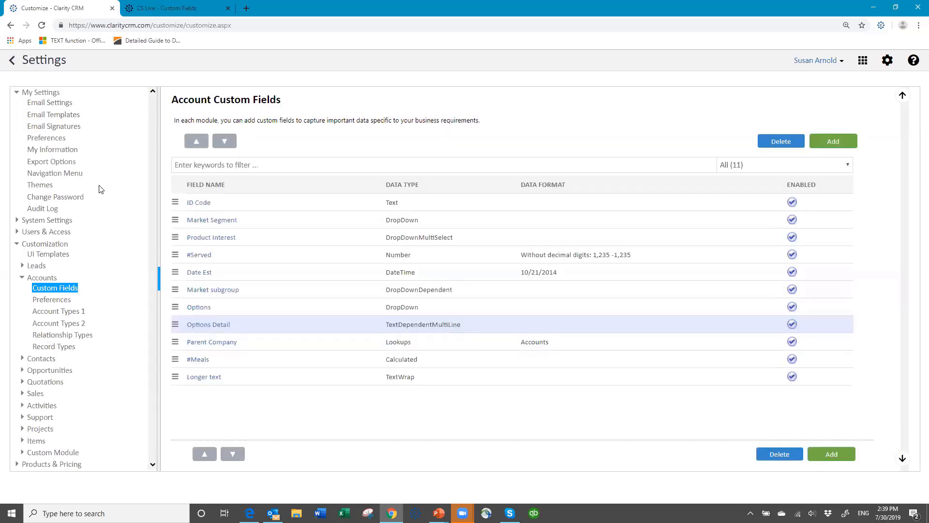
left_click(56, 256)
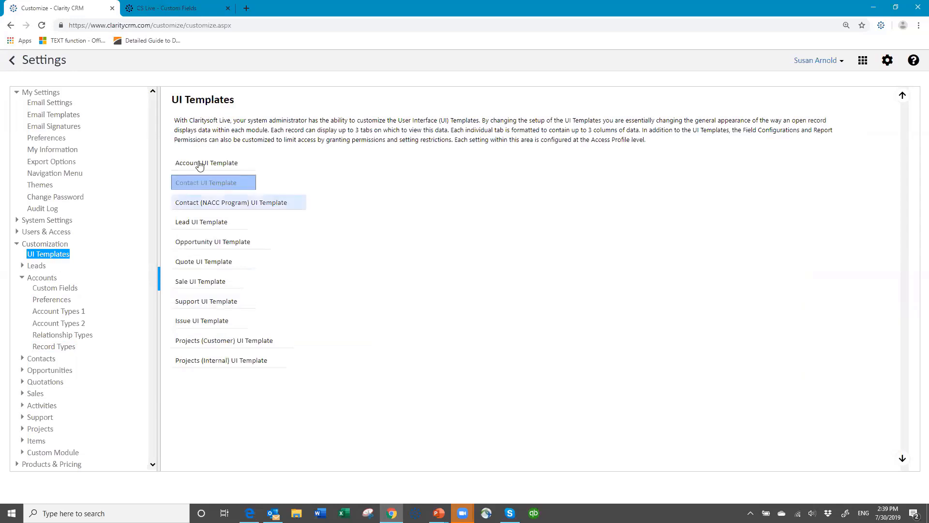
Step: Open the Account UI Template with the (Base Template) profile selected
left_click(200, 165)
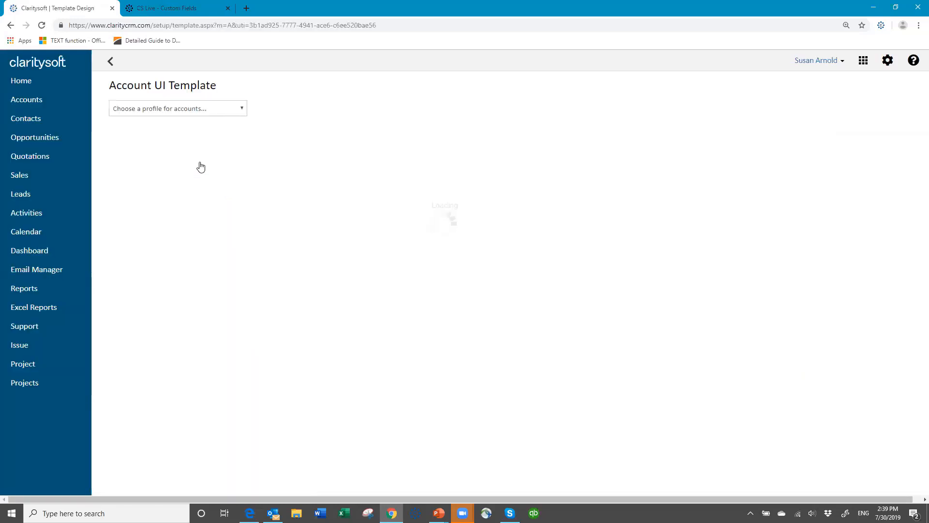
left_click(242, 111)
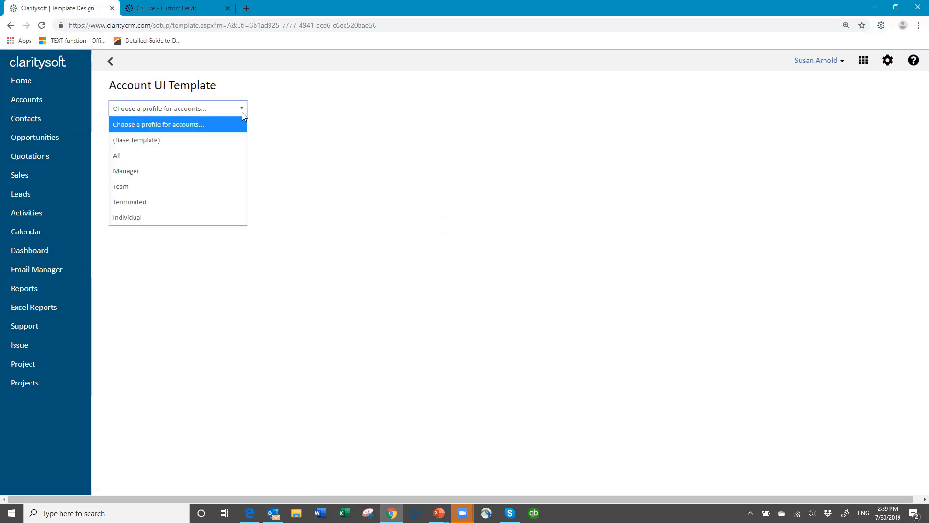
left_click(209, 148)
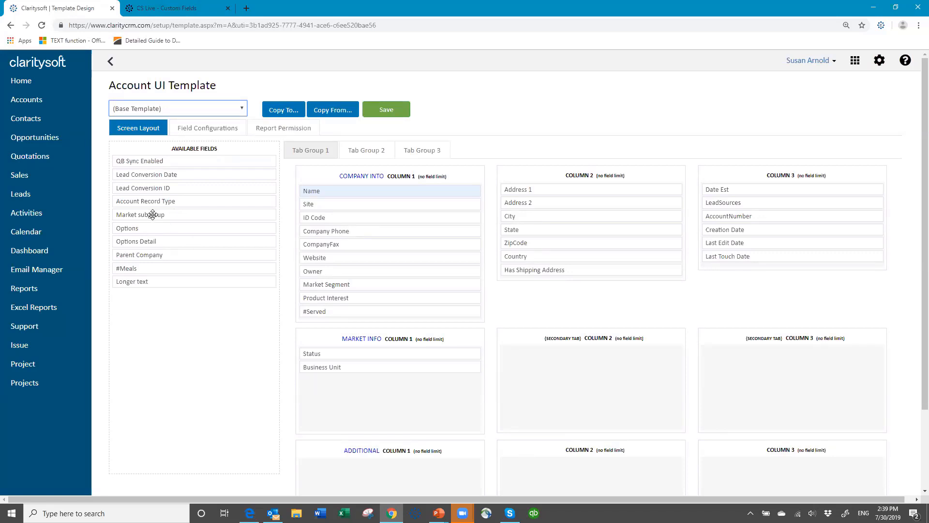
Step: Place Market subgroup, #Meals, Parent Company in column 1; Options, Options Detail, Longer text in column 2
left_click_drag(152, 214, 339, 298)
left_click_drag(341, 297, 340, 296)
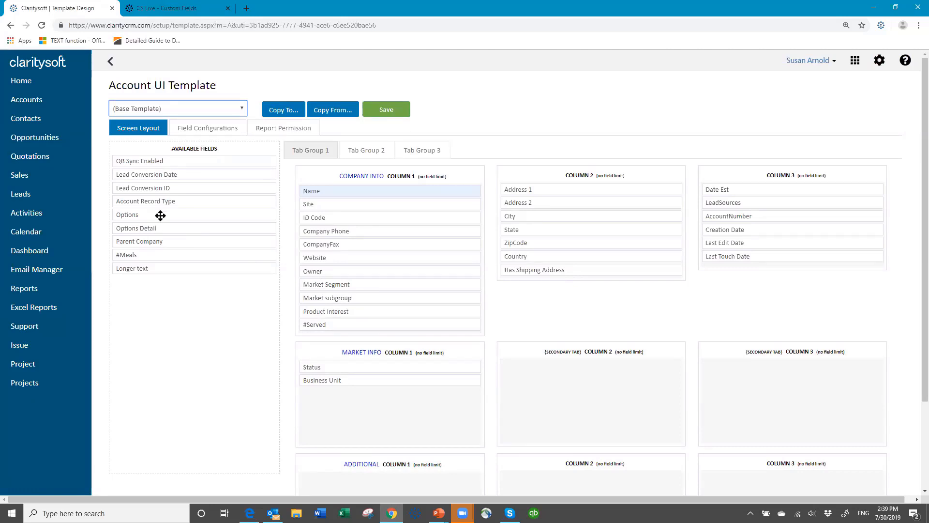
left_click_drag(159, 215, 542, 366)
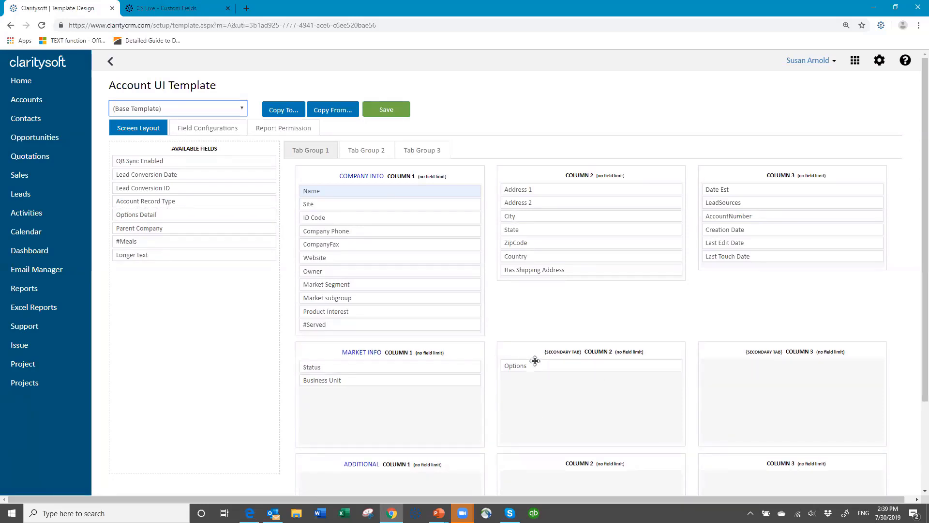
left_click_drag(202, 215, 592, 377)
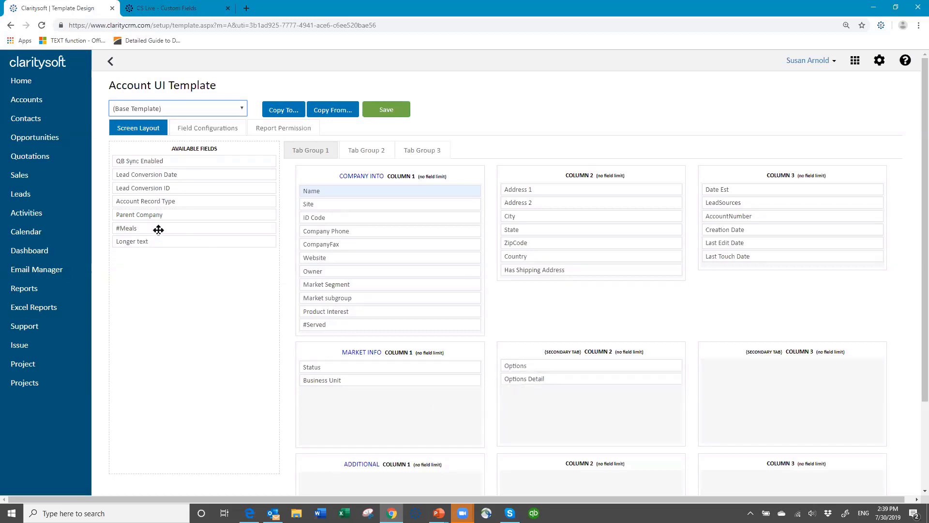
left_click_drag(158, 229, 342, 333)
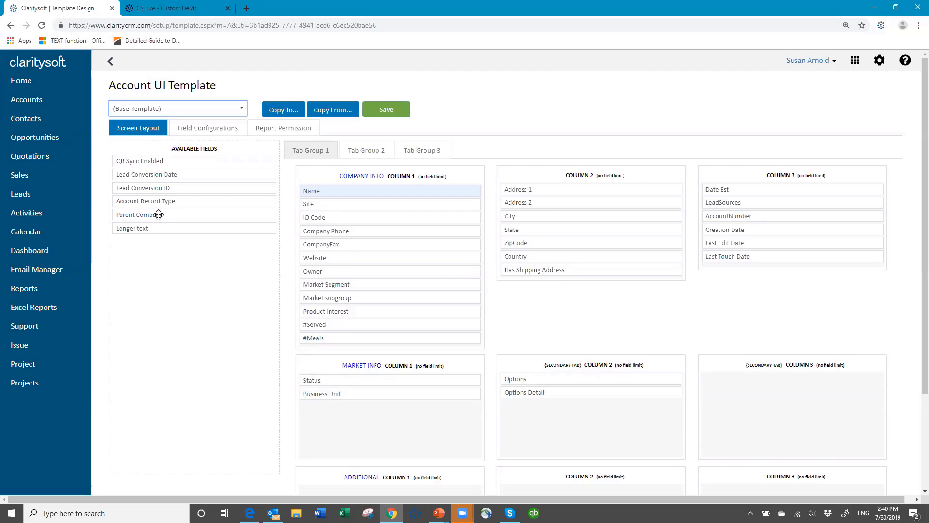
left_click_drag(158, 215, 343, 215)
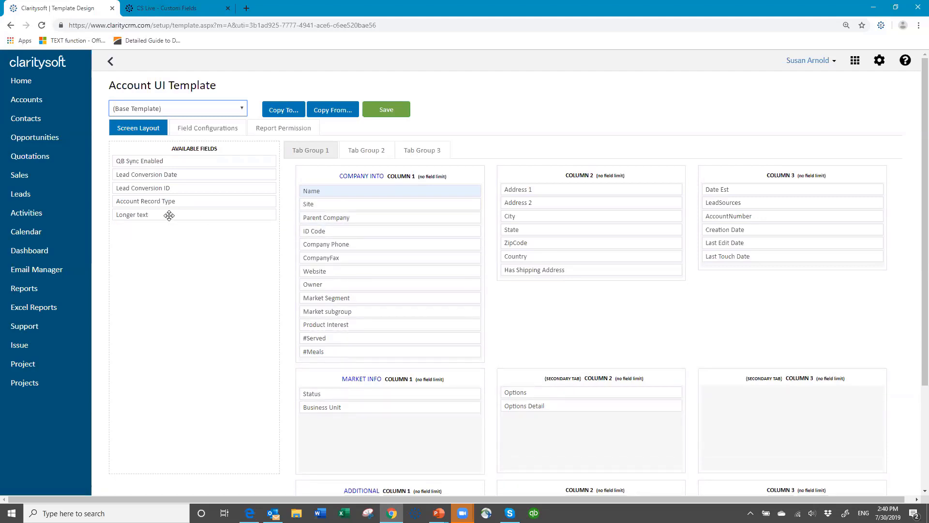
left_click_drag(170, 214, 559, 425)
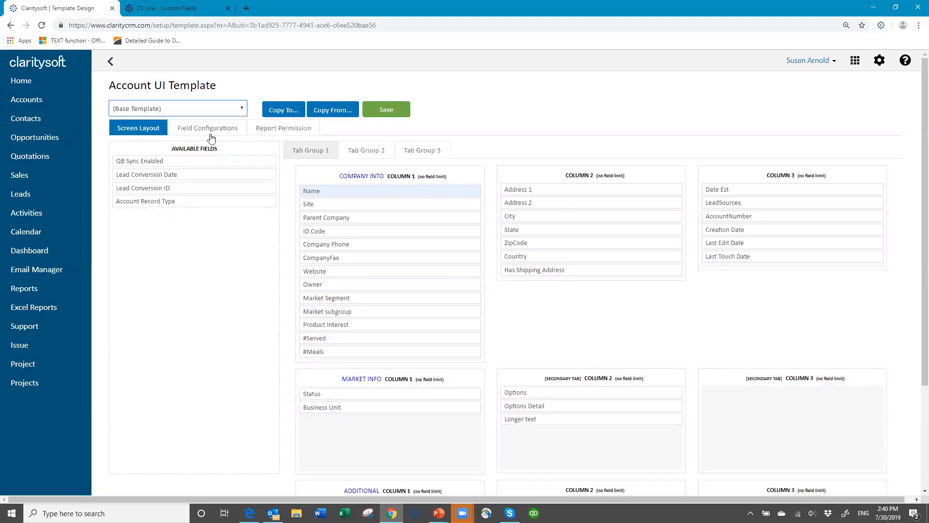
Step: Save the updated base Account layout and dismiss the confirmation
left_click(385, 112)
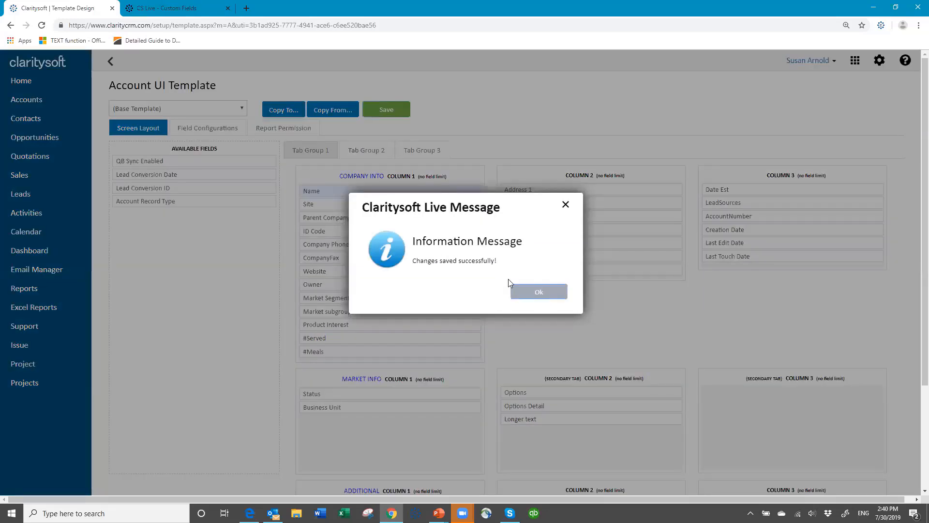
left_click(514, 287)
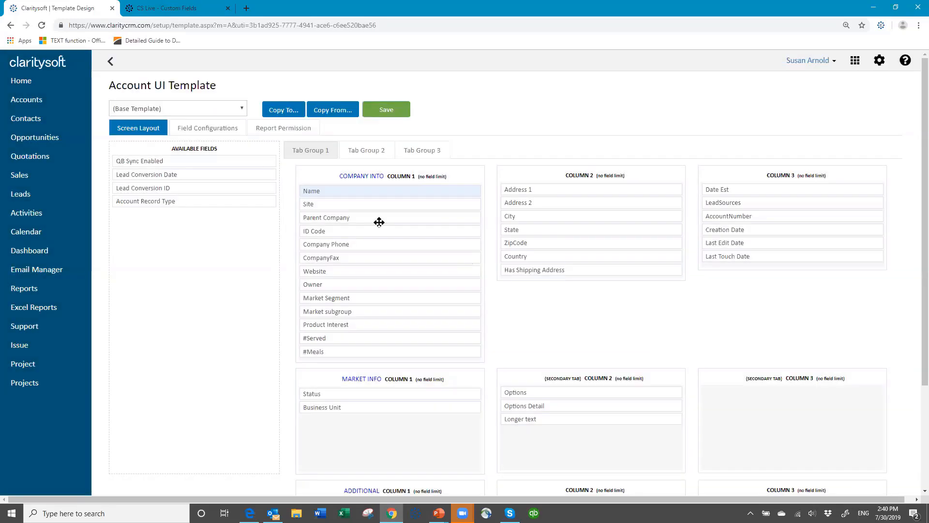
left_click(279, 112)
left_click(357, 193)
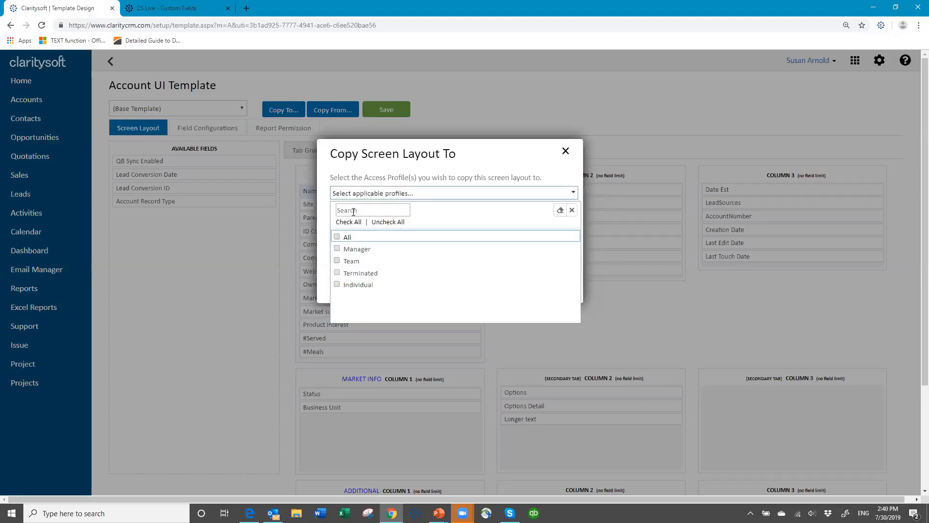
left_click(349, 222)
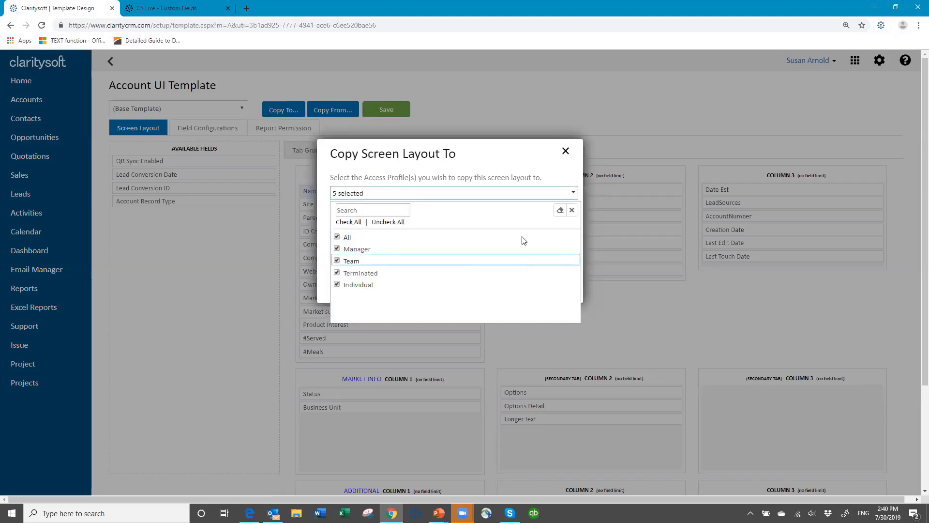
left_click(566, 151)
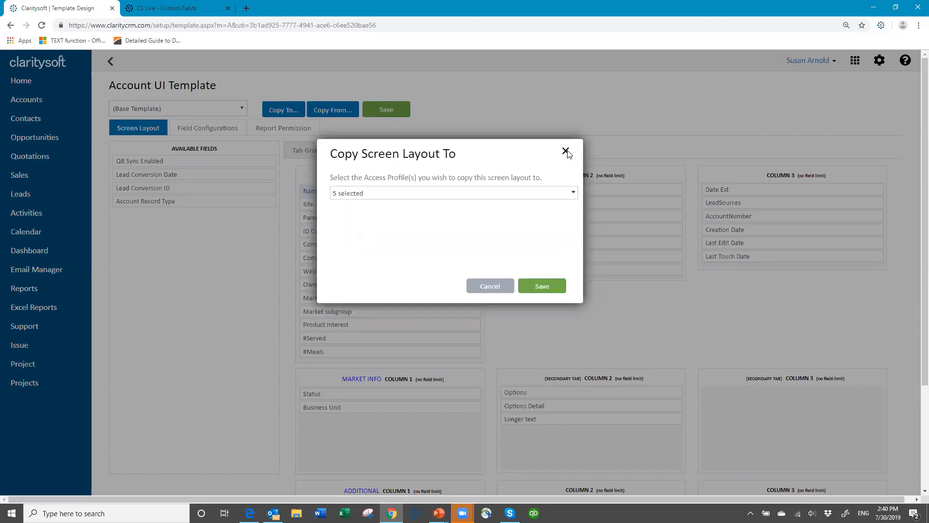
left_click(566, 151)
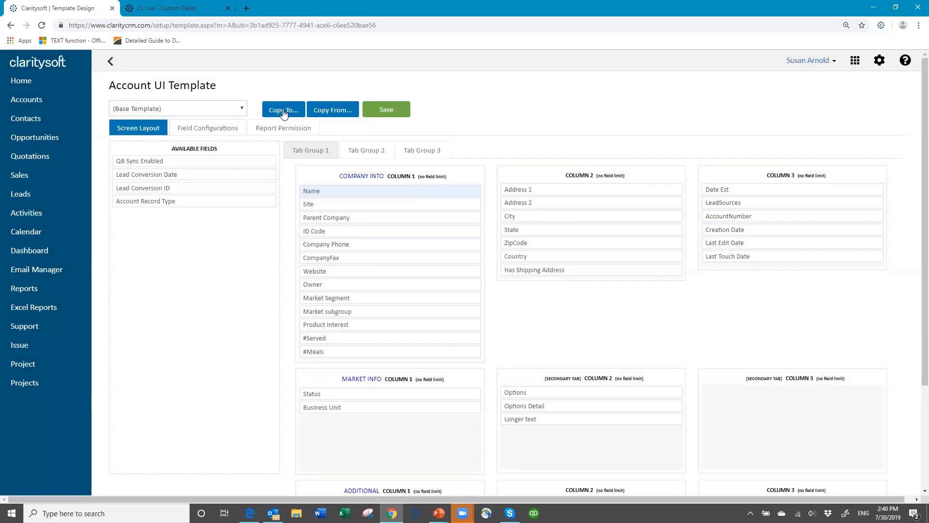
Step: Try copying the layout with no profiles selected and dismiss the warning
left_click(283, 112)
left_click(374, 194)
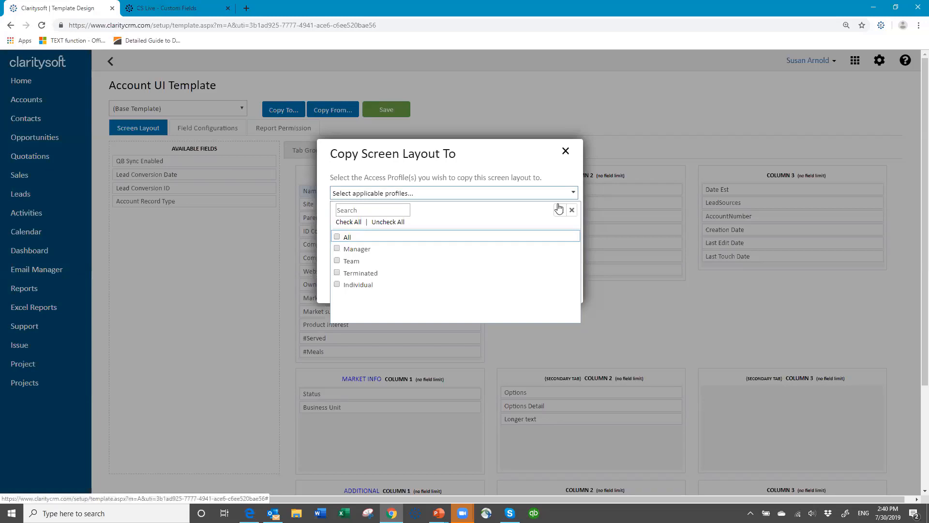
left_click(572, 210)
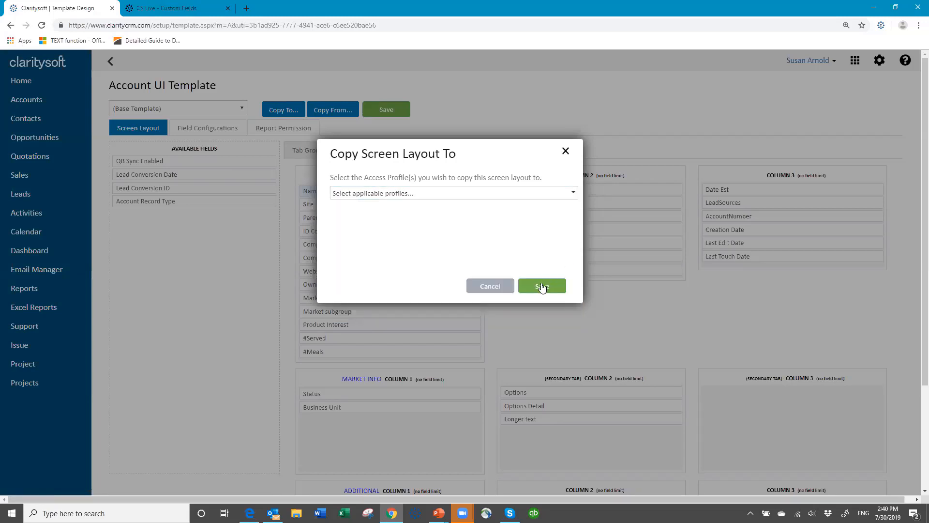
left_click(540, 286)
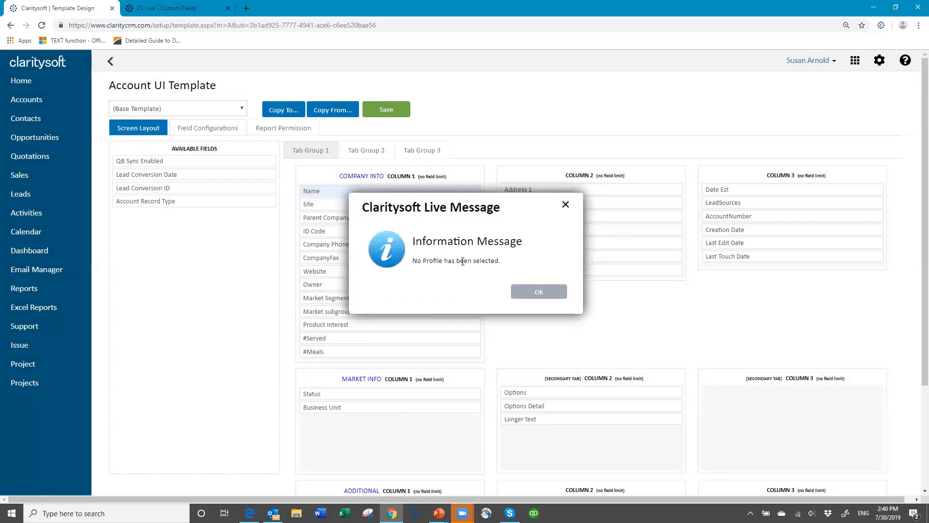
left_click(537, 292)
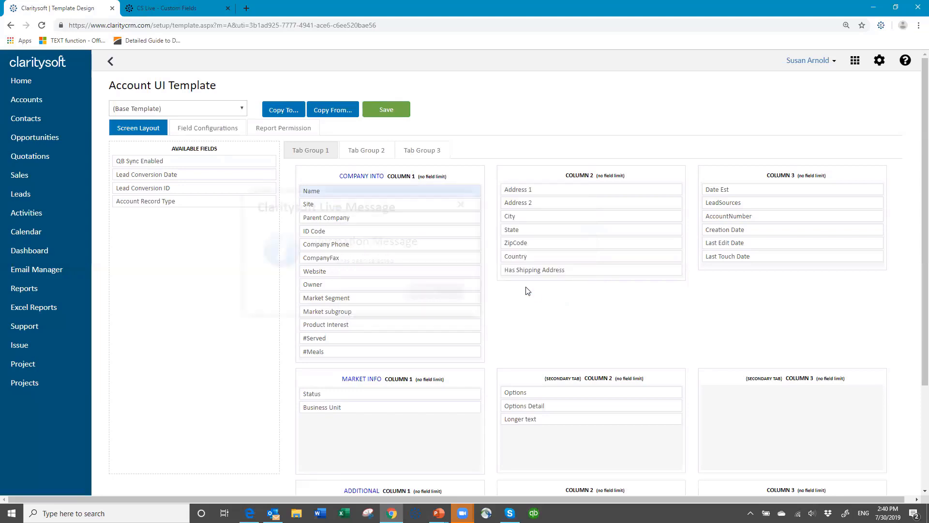
Step: Copy the Account screen layout to all five access profiles
left_click(281, 113)
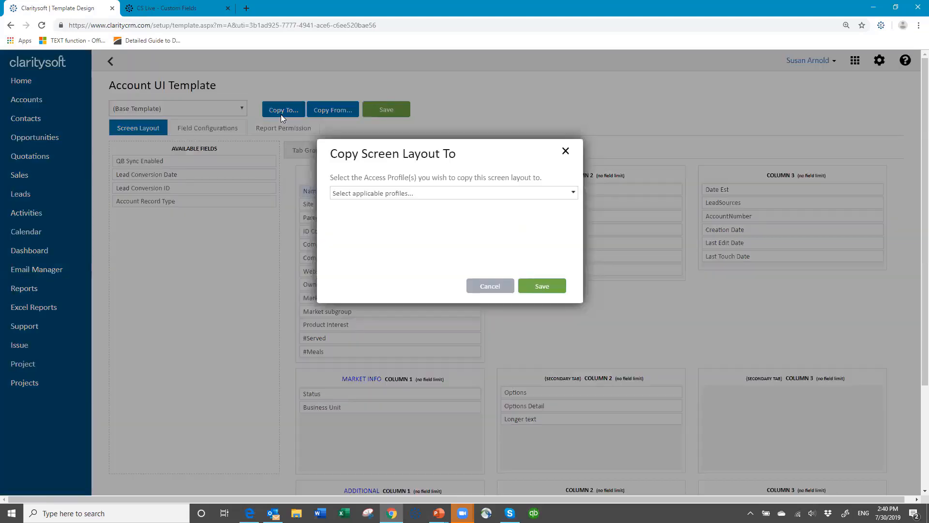
left_click(345, 195)
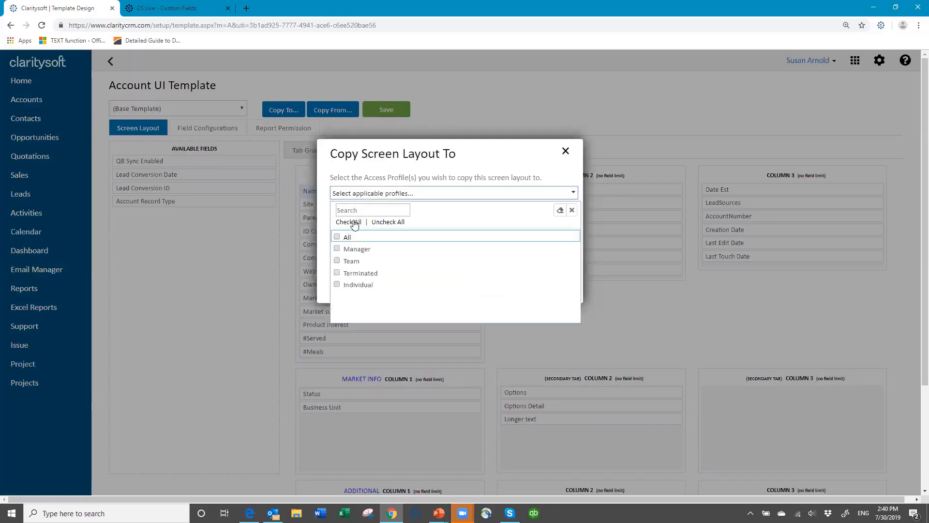
left_click(349, 222)
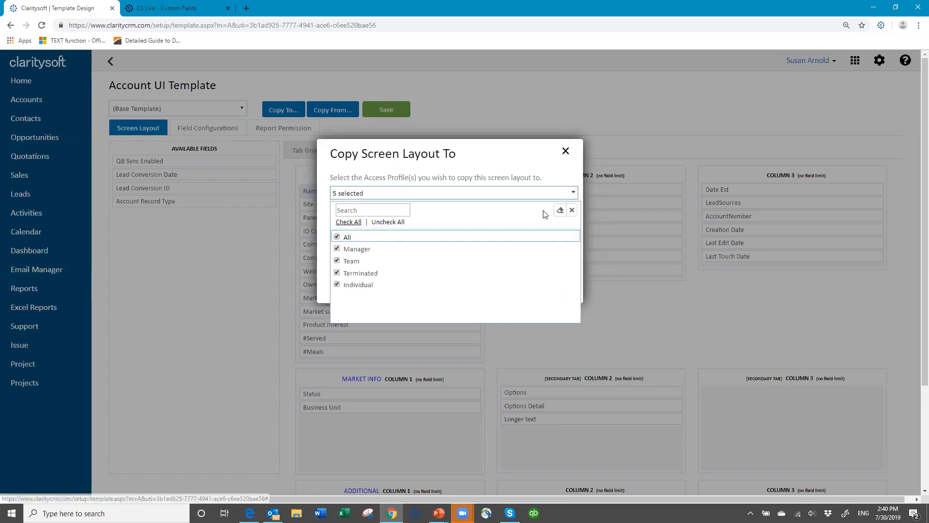
left_click(566, 179)
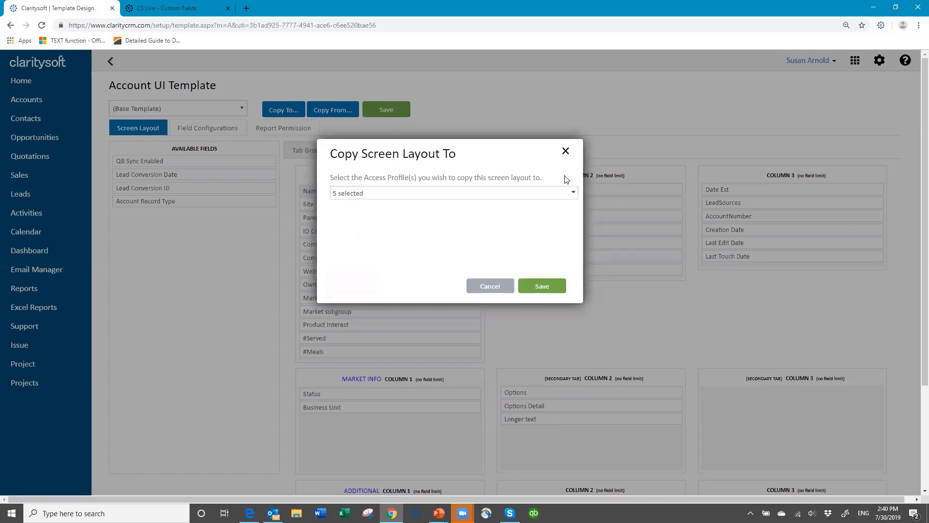
left_click(551, 286)
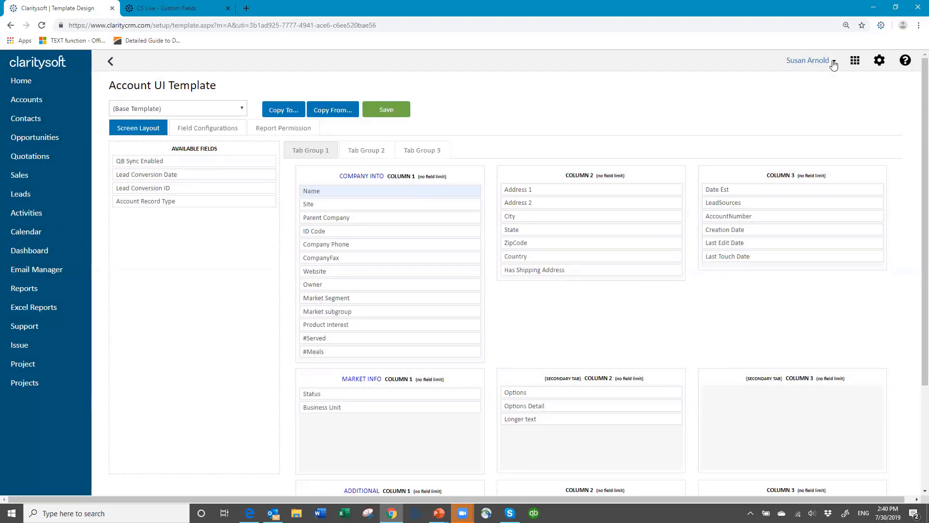
Step: Log out of the CRM and sign back in with the account password
left_click(833, 61)
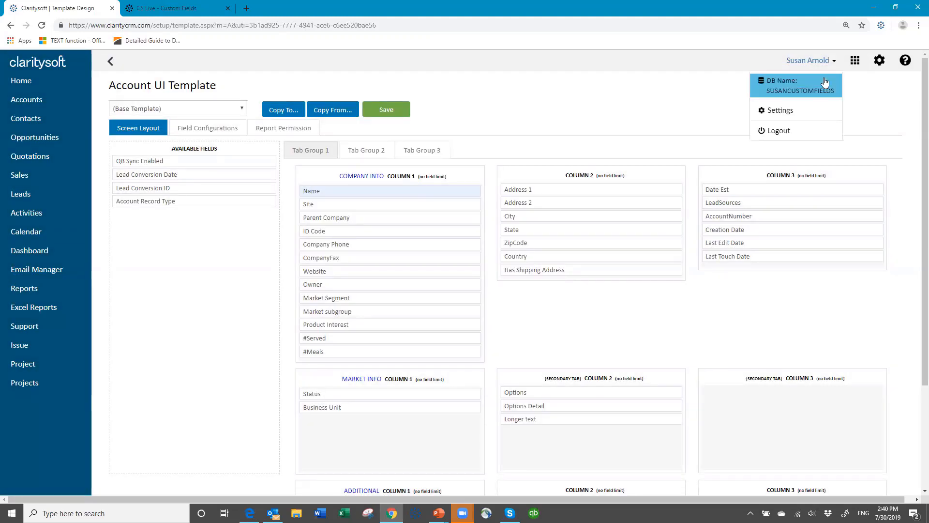
left_click(773, 132)
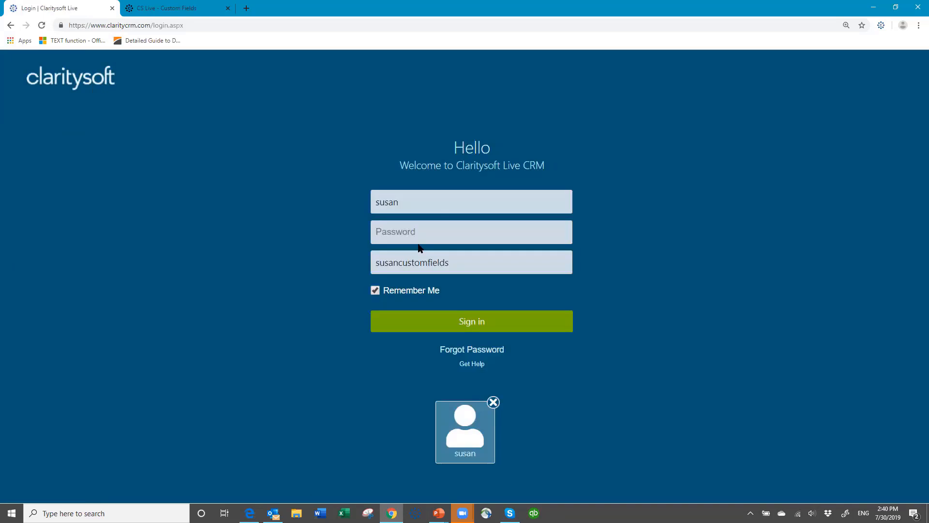
type("•••••••")
key("Return")
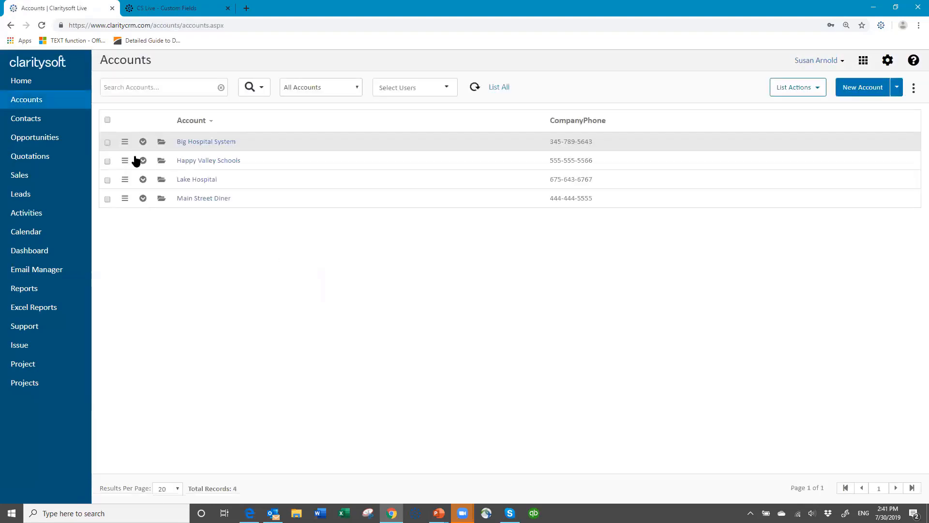
Step: Open Happy Valley Schools and set its Parent Company to Big Hospital System
left_click(163, 160)
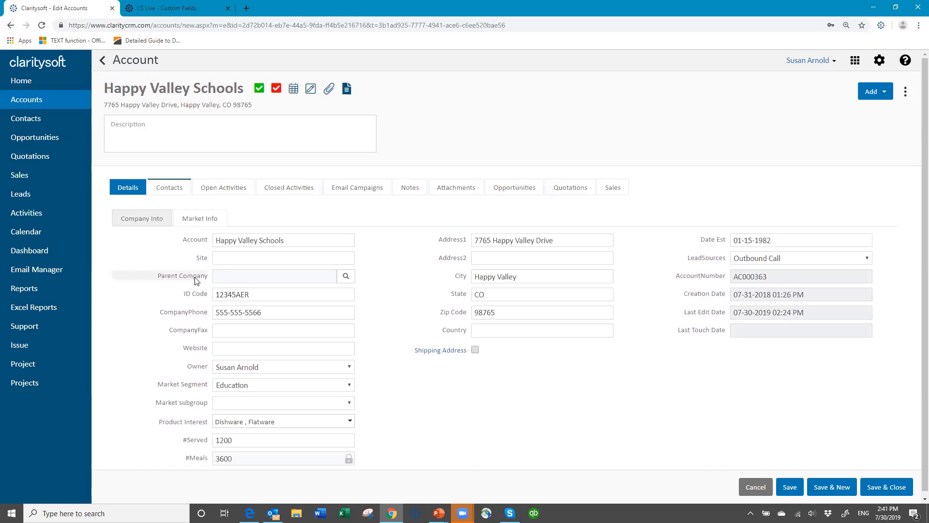
left_click(345, 277)
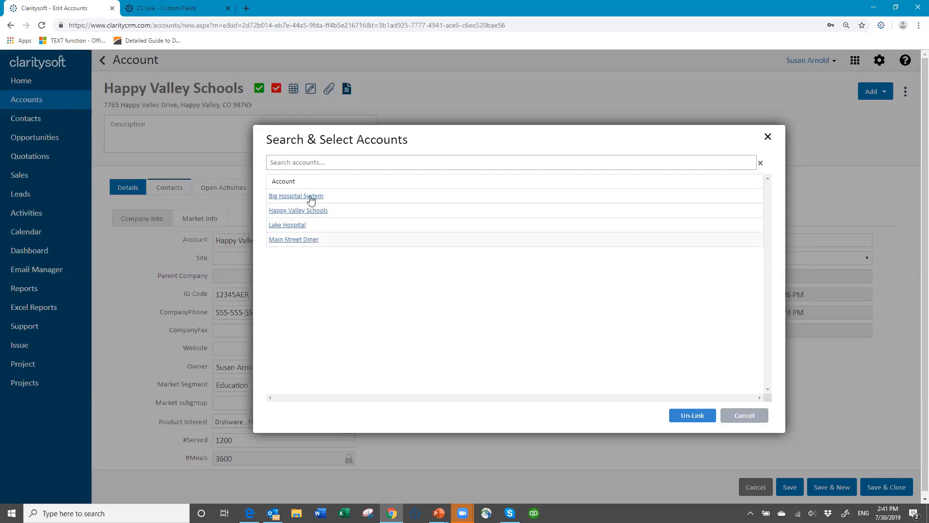
left_click(290, 162)
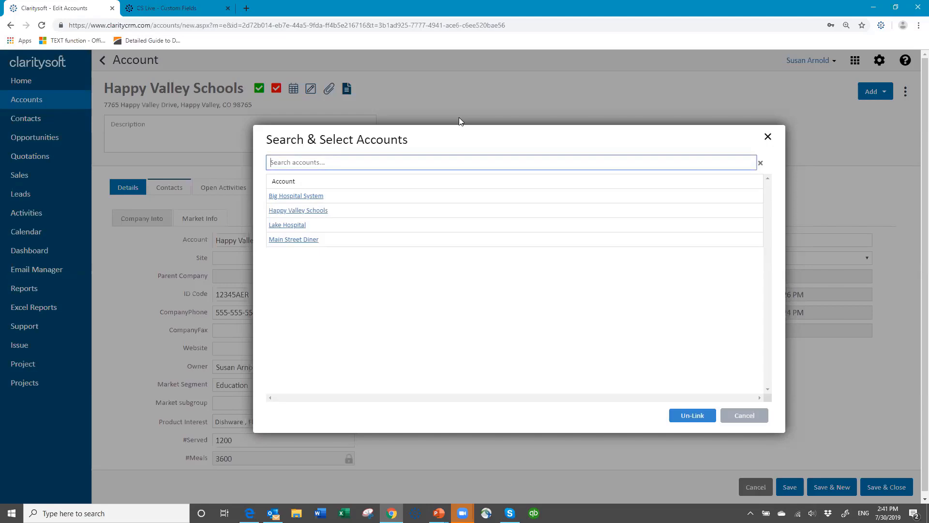
type("big hos")
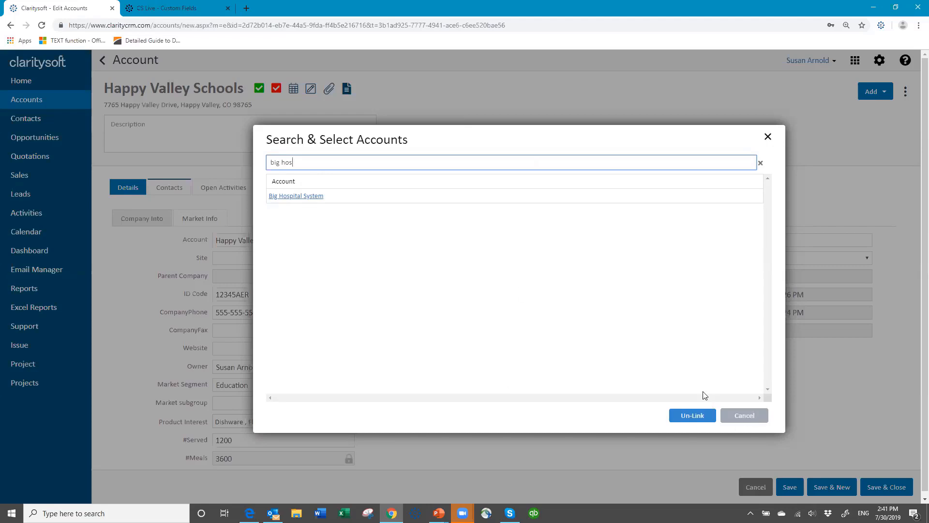
left_click(299, 196)
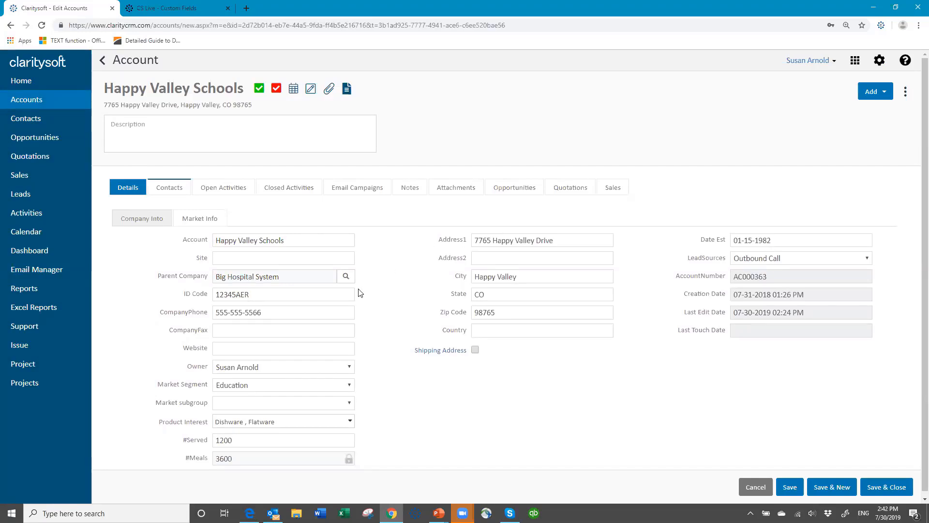
Step: Un-Link the parent company, then relink Big Hospital System as parent
left_click(346, 278)
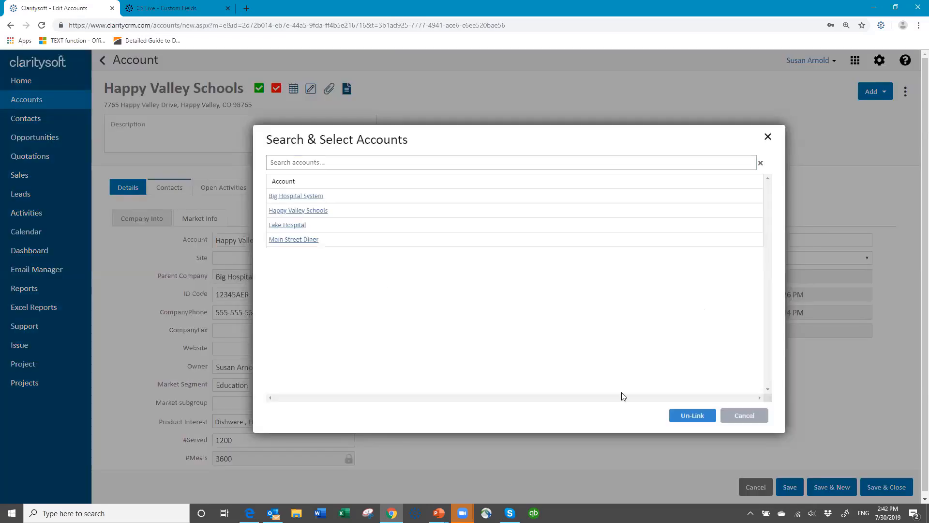
left_click(690, 419)
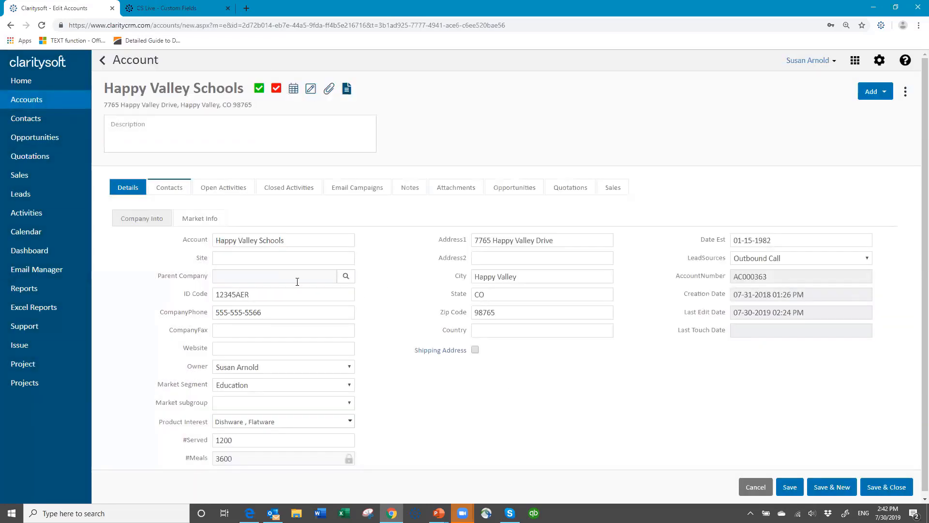
left_click(347, 276)
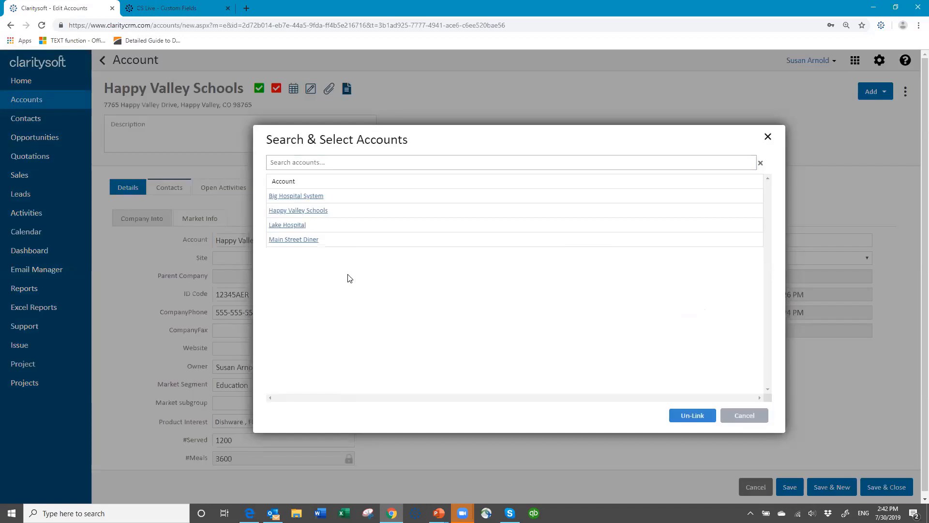
left_click(296, 197)
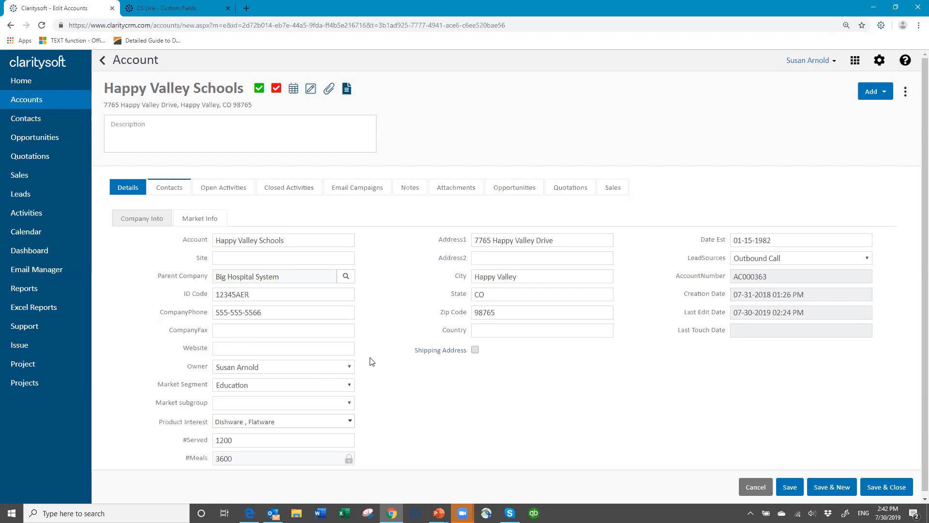
scroll(330, 391, "down", 1)
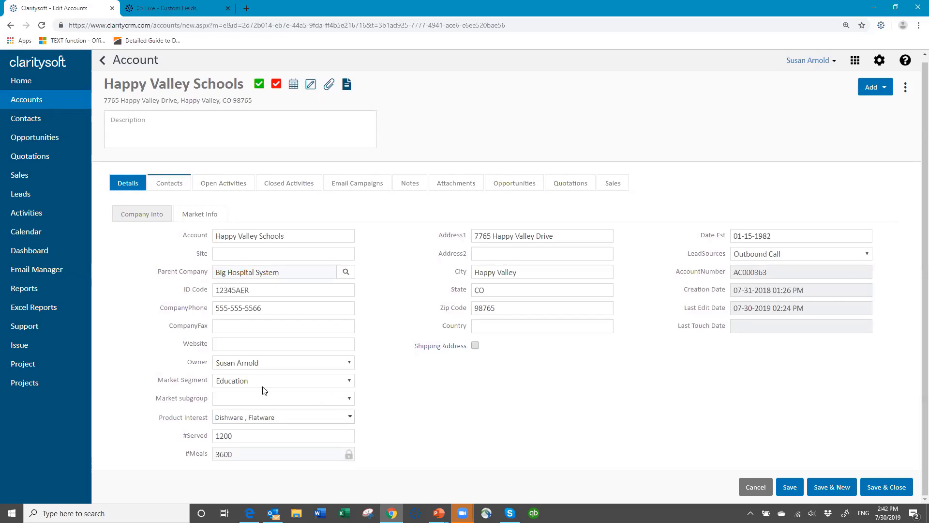
left_click(349, 380)
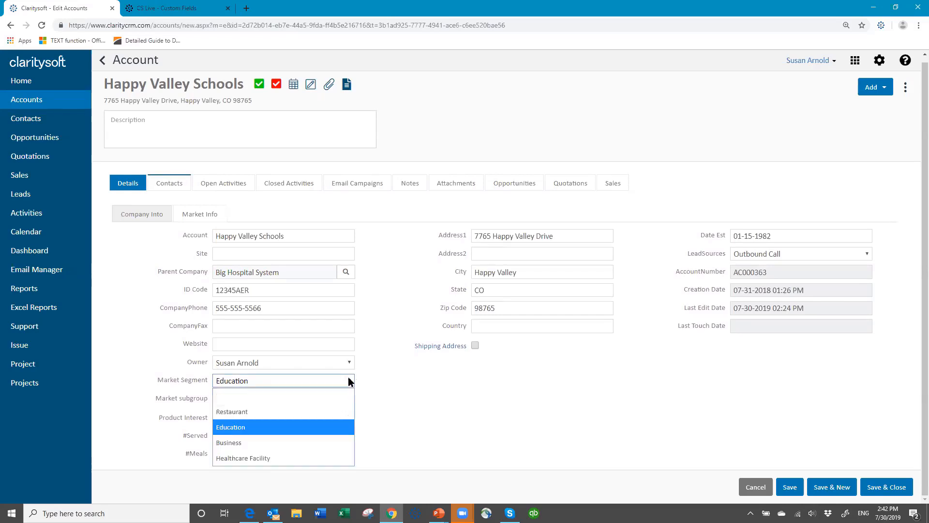
Step: Choose Education for Market Segment instead of Restaurant, and Public for Market subgroup
left_click(272, 410)
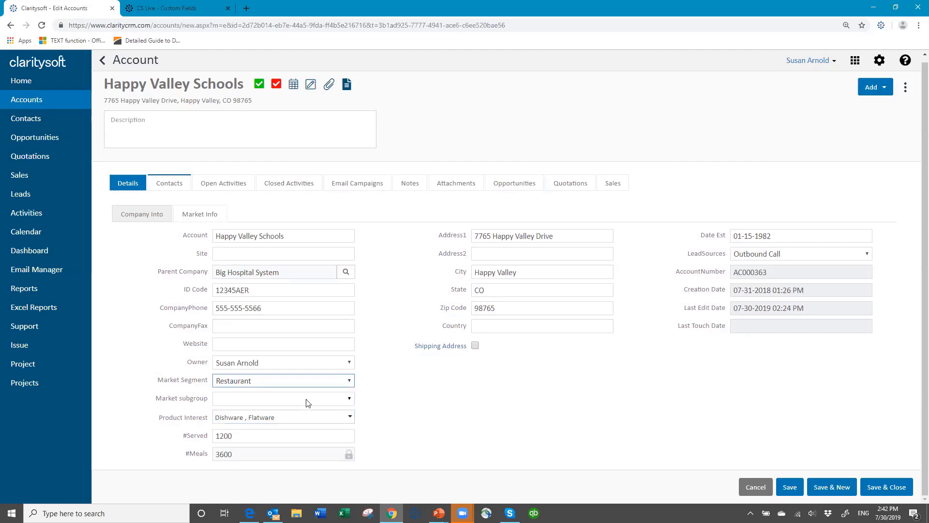
left_click(350, 399)
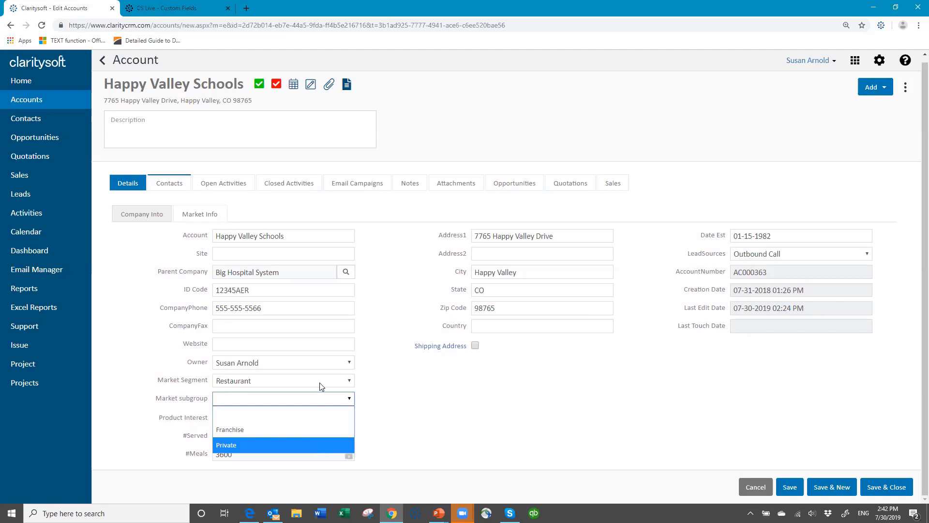
left_click(357, 382)
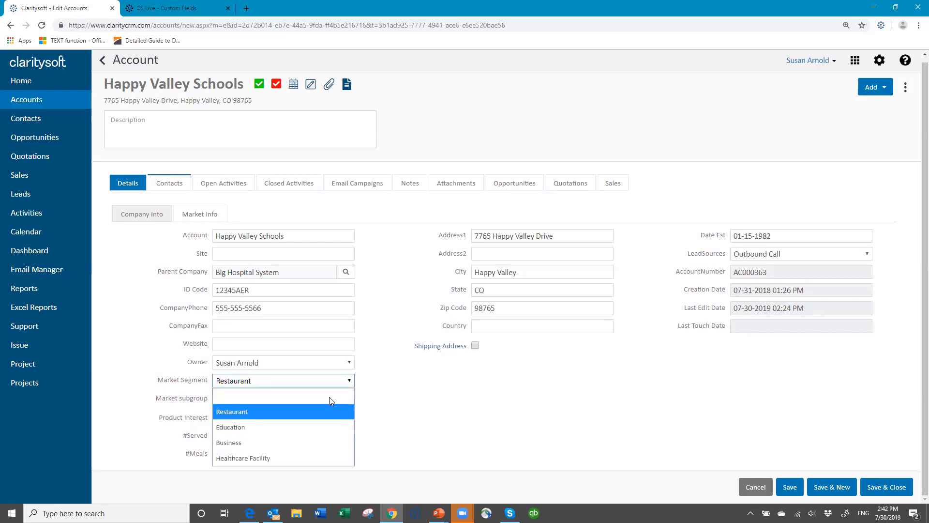
left_click(299, 427)
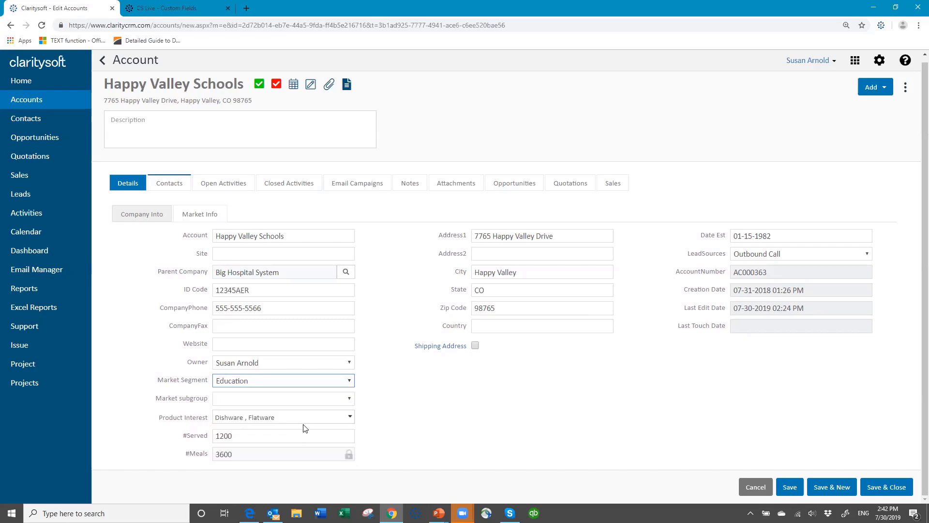
left_click(349, 401)
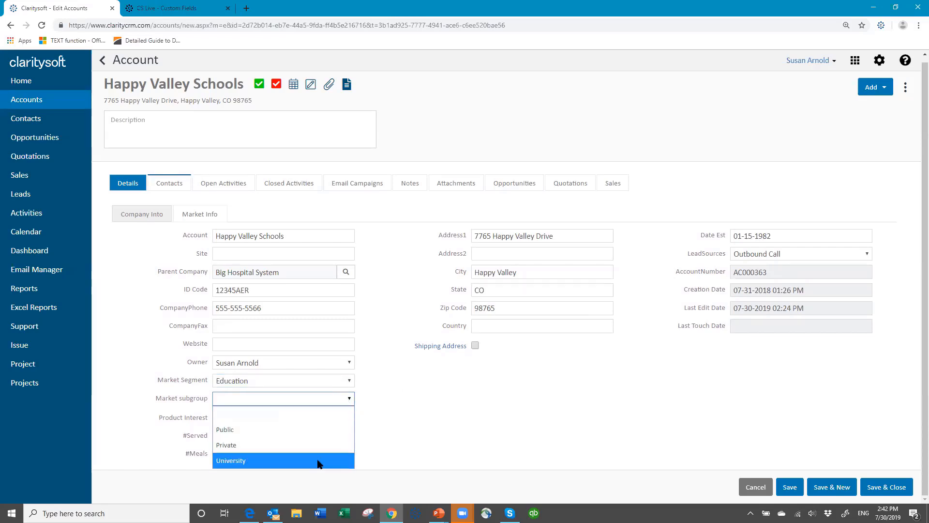
left_click(324, 428)
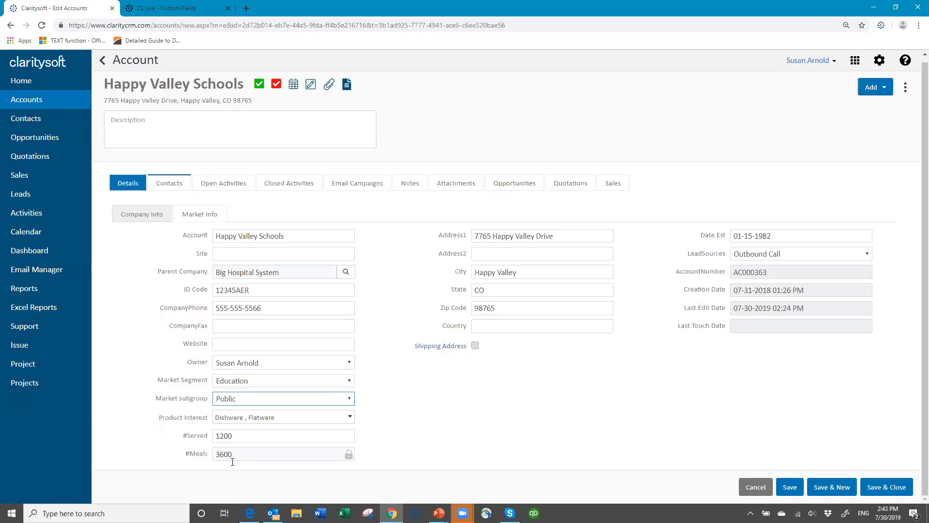
Step: Replace #Served 1200 with 900, save, and confirm #Meals now reads 2700
left_click(252, 436)
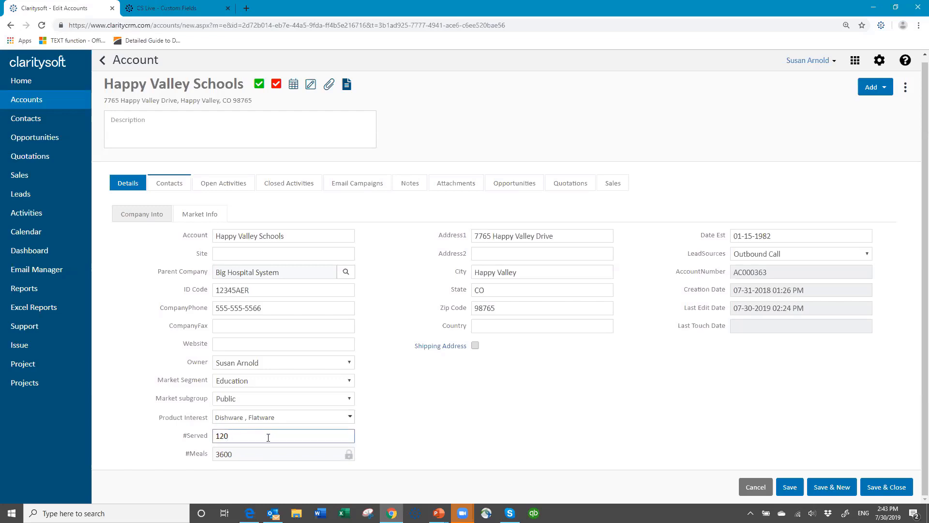
key("BackSpace")
key("BackSpace")
key("BackSpace")
type("900")
key("Tab")
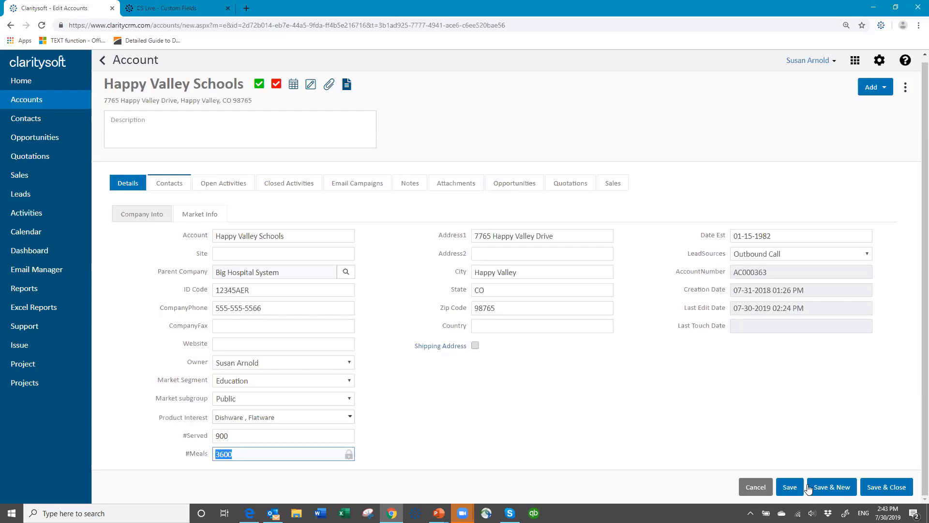
left_click(792, 493)
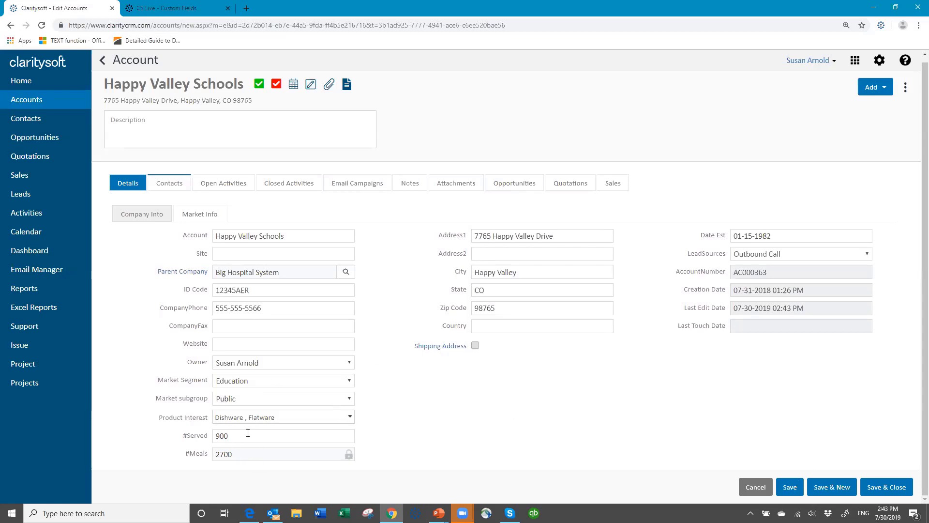
left_click(263, 453)
double_click(272, 458)
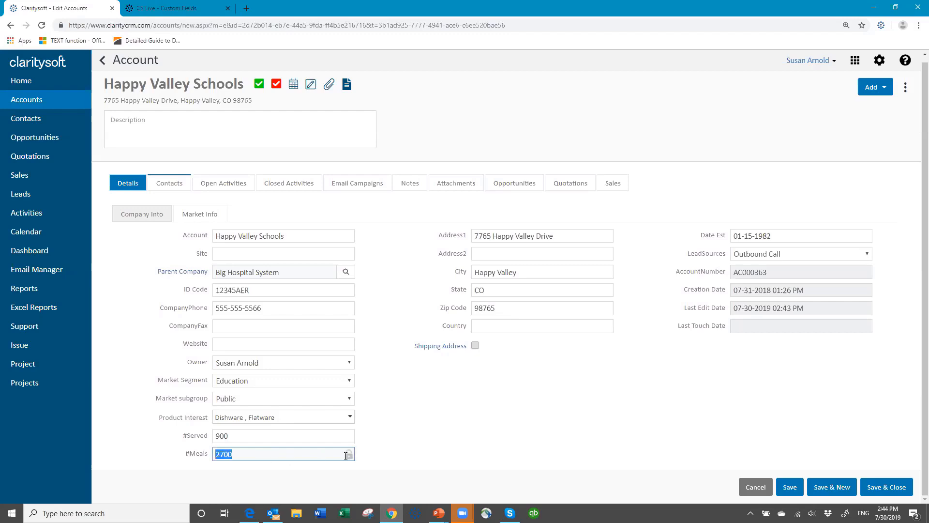
left_click(346, 455)
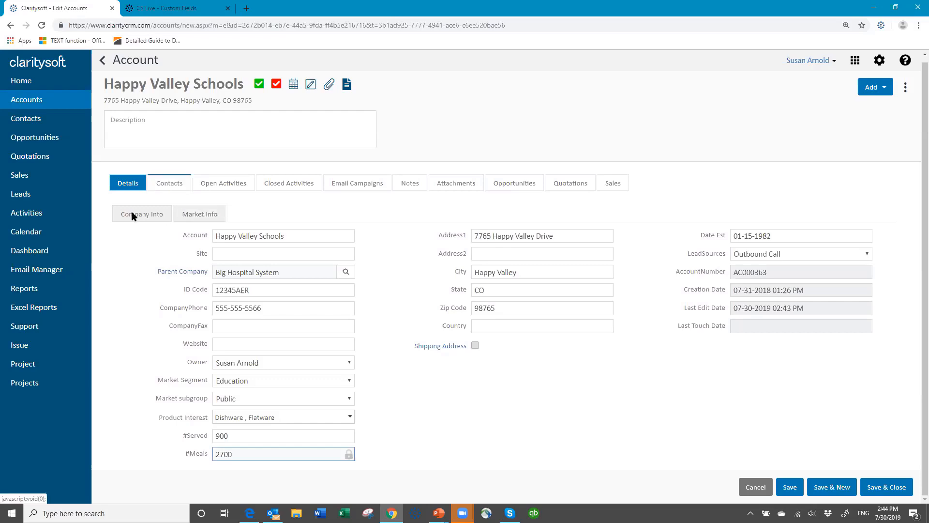
Step: On the Market Info sub-tab, try Option A, then set Options to Option B
left_click(203, 216)
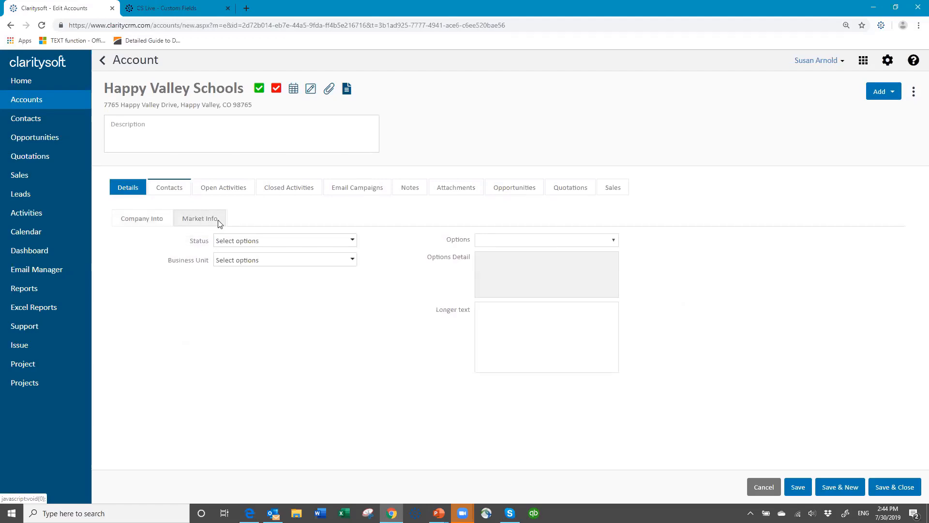
left_click(614, 241)
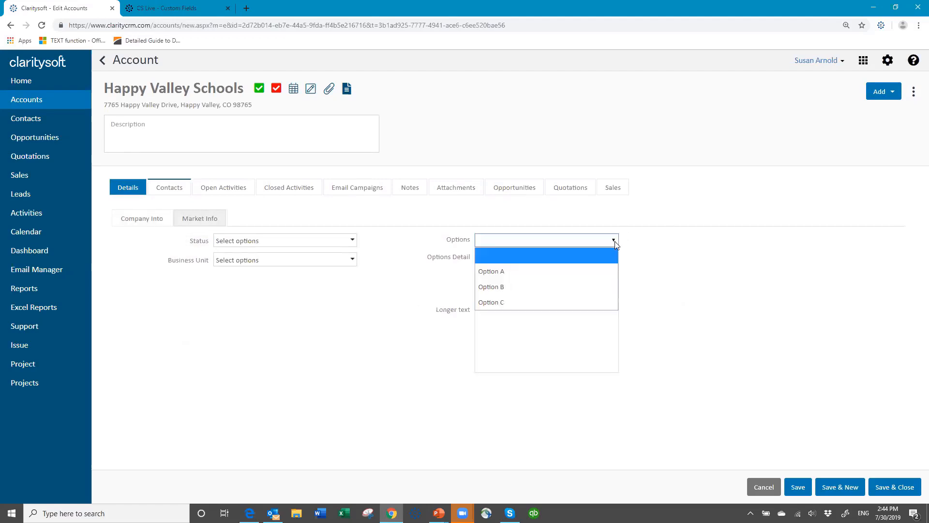
left_click(559, 271)
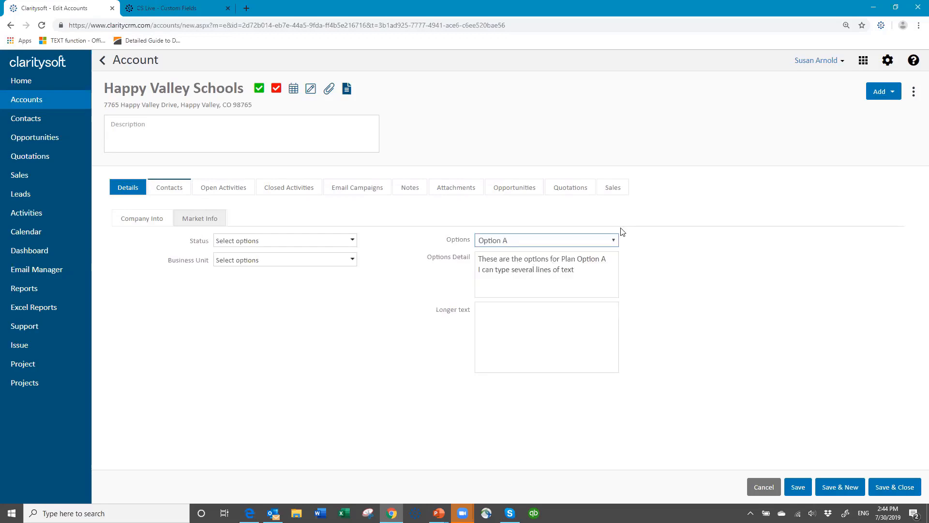
left_click(613, 240)
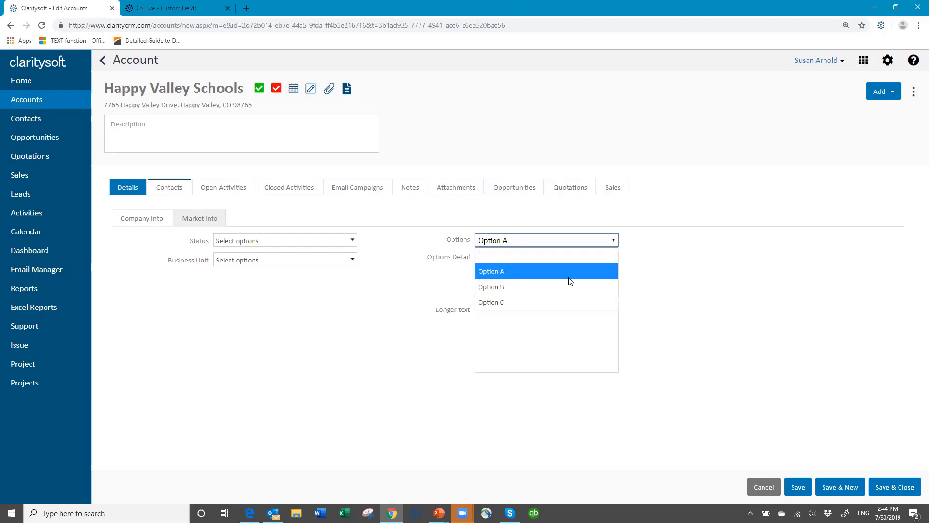
left_click(613, 283)
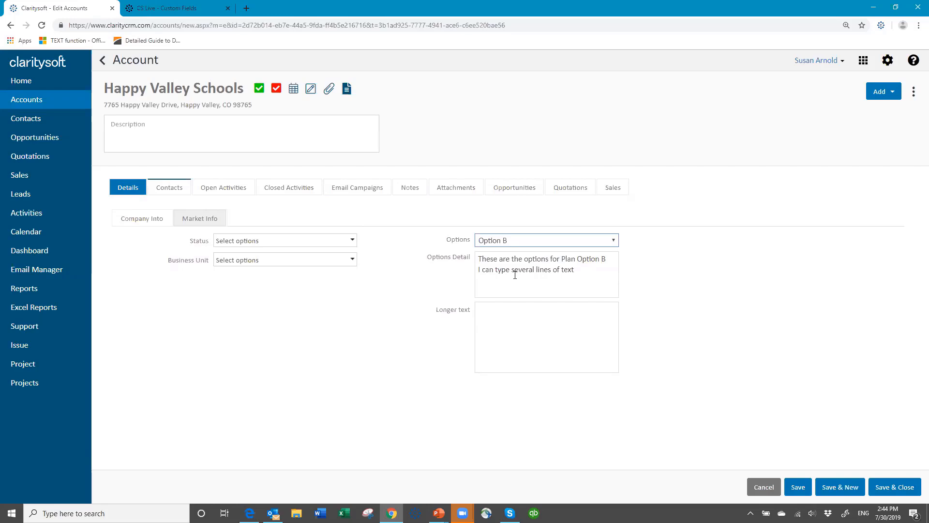
Step: Type sample text into Longer text, then save and close the Happy Valley Schools account
left_click(496, 317)
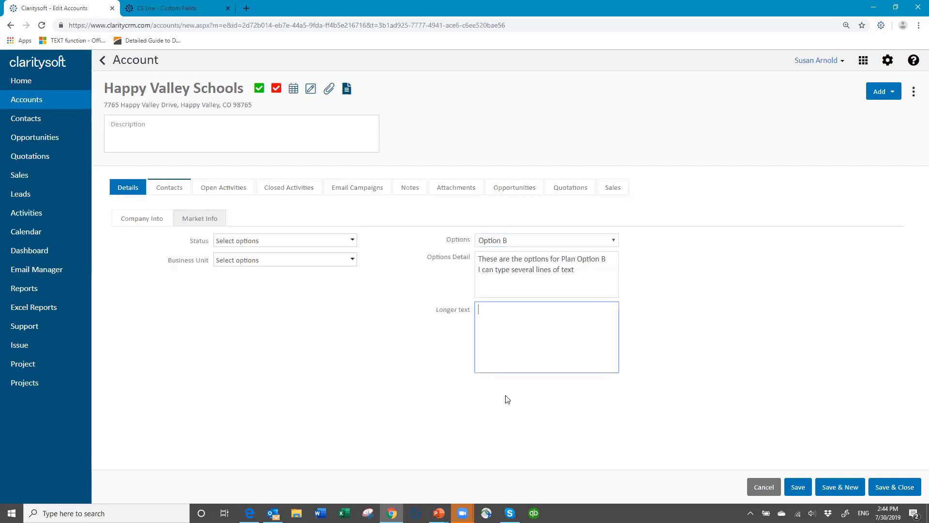
type("tadakfj akdjfaksd adjf aksdf askd faskd fjask fjask faskd")
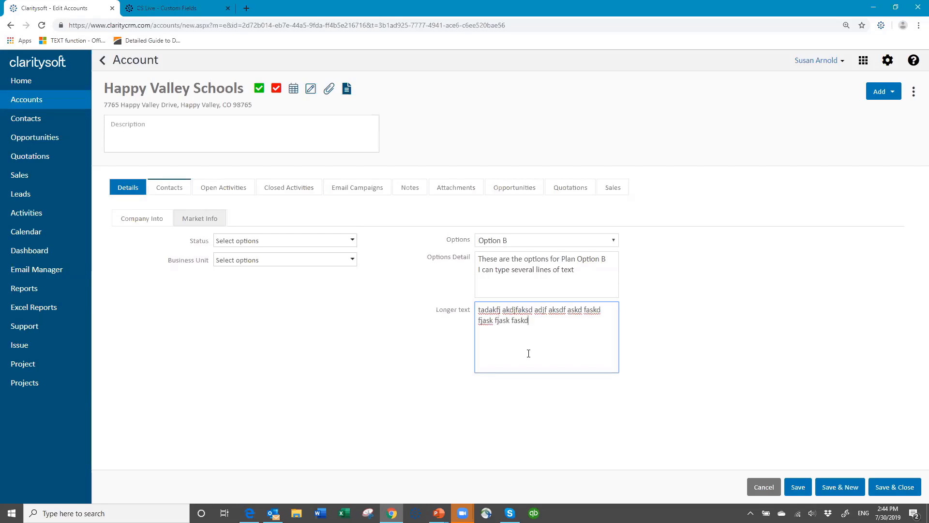
type(" fjak fjak fjask fjaskf jask fjsakd faks fjask fas")
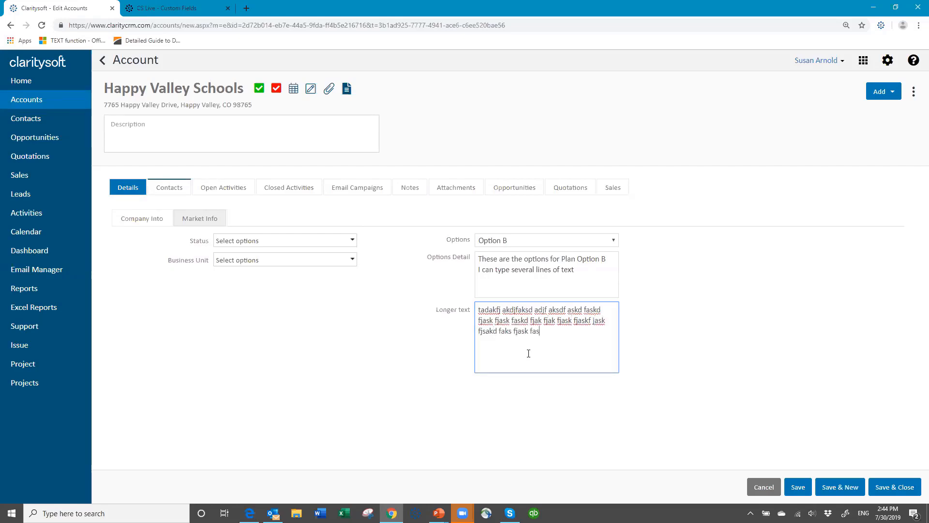
type("k fjaksf jask fjaskf ask fjask fjask fjak faf df j")
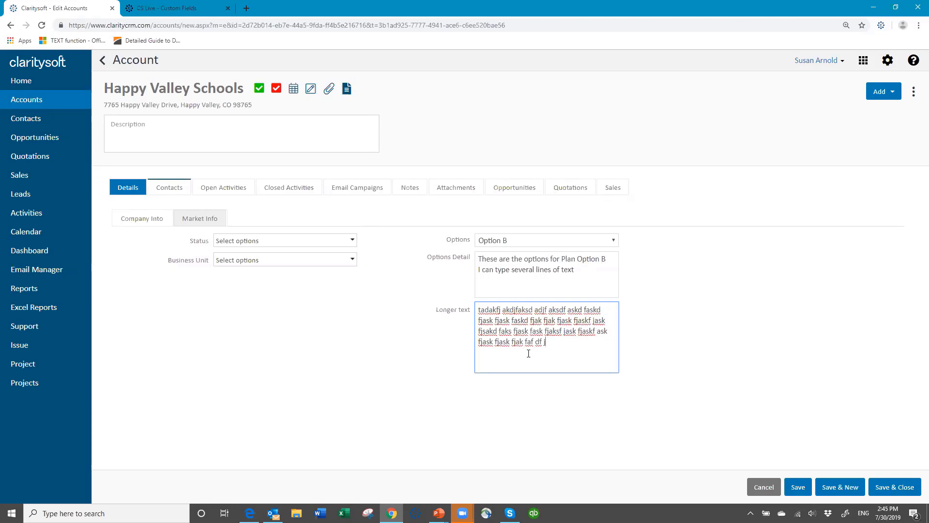
left_click(889, 488)
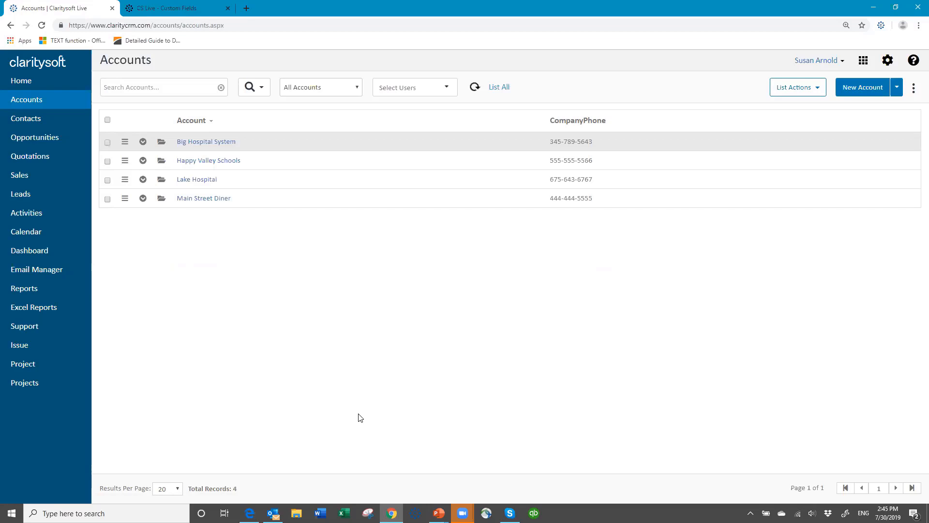
Step: In Opportunities, keep the All Opportunities view and start a New Opportunity
left_click(40, 141)
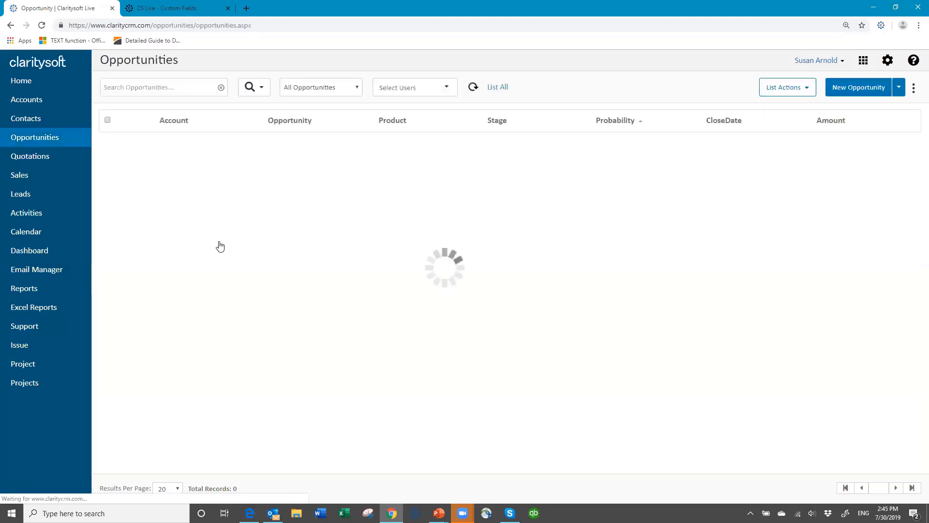
left_click(360, 87)
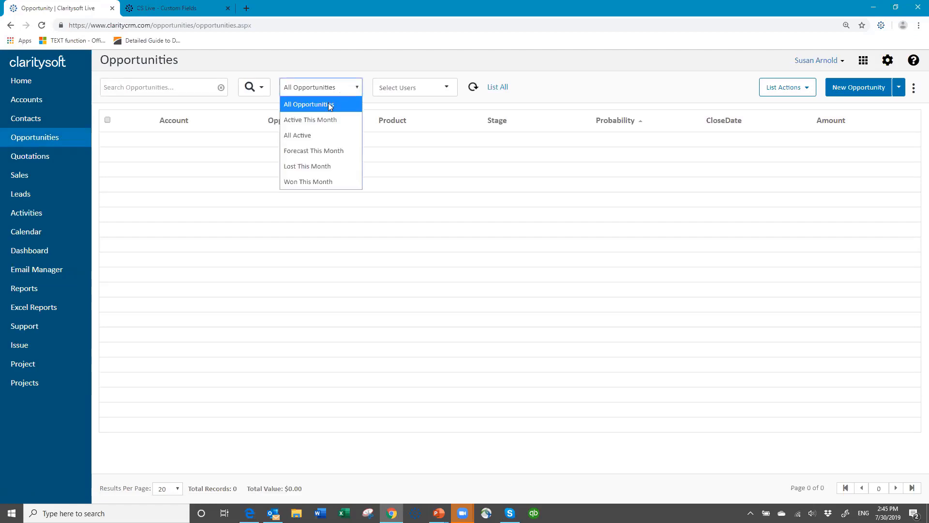
left_click(328, 104)
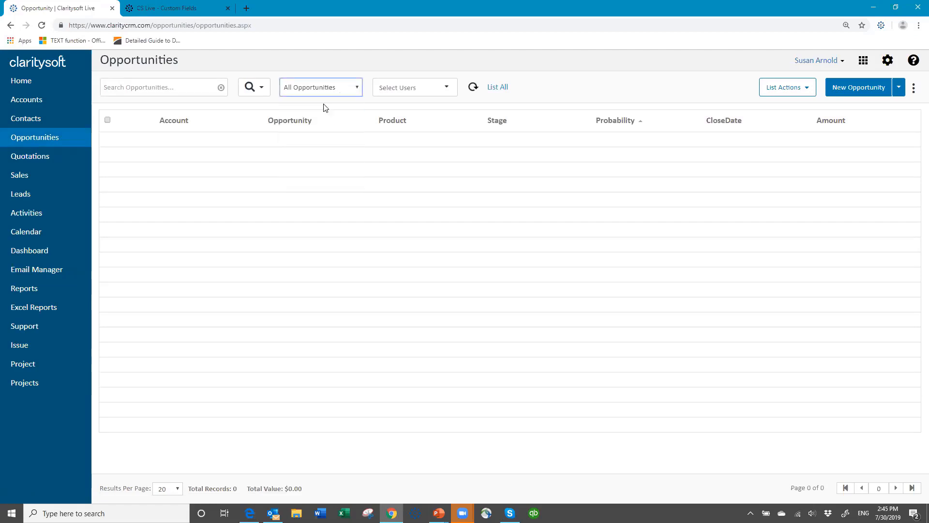
left_click(855, 92)
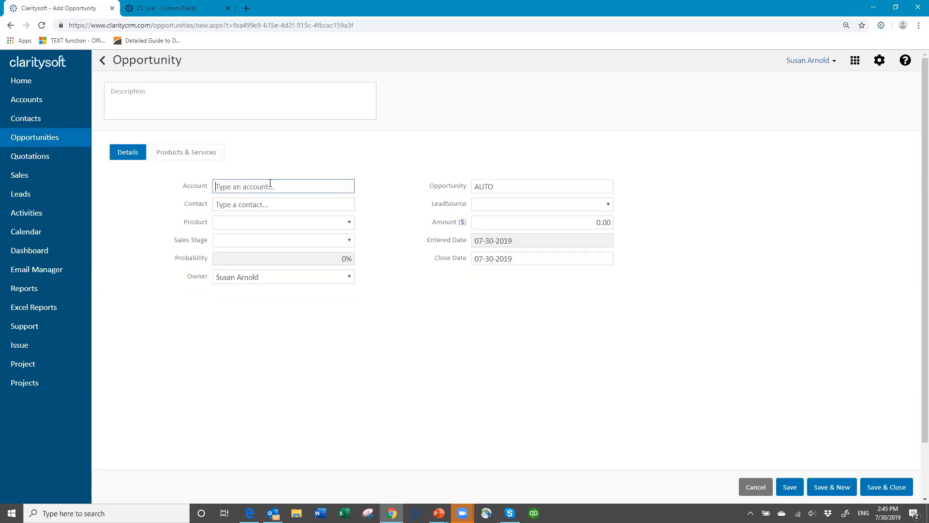
Step: Set the opportunity's account to Happy Valley Schools, with the suggested contact and New Business
type("happ")
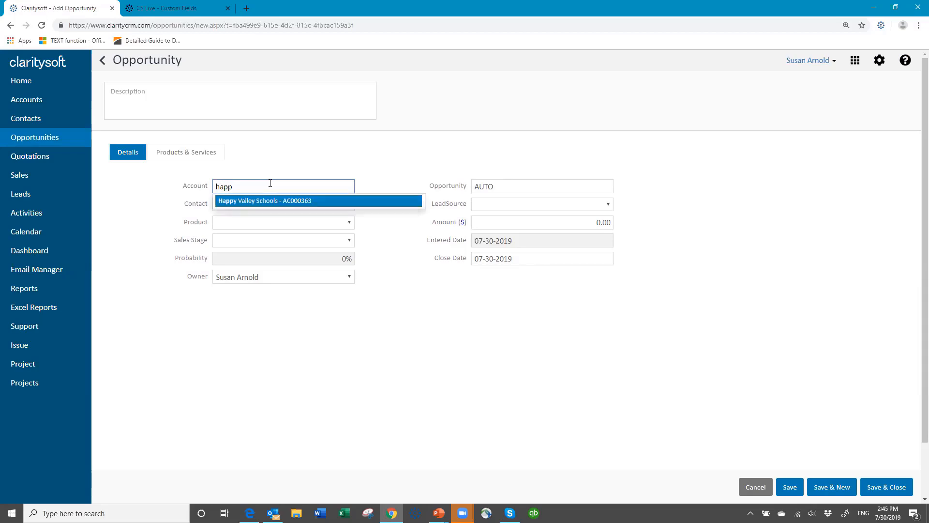
left_click(264, 205)
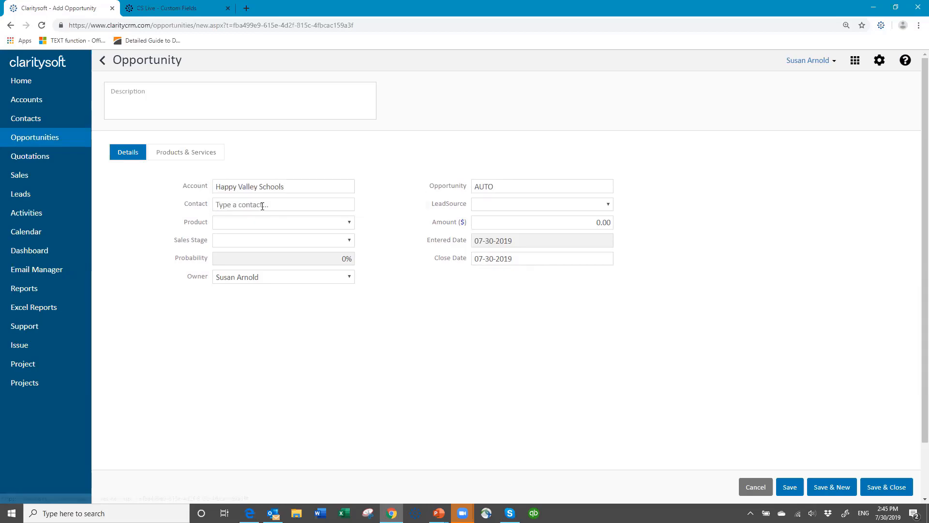
left_click(253, 219)
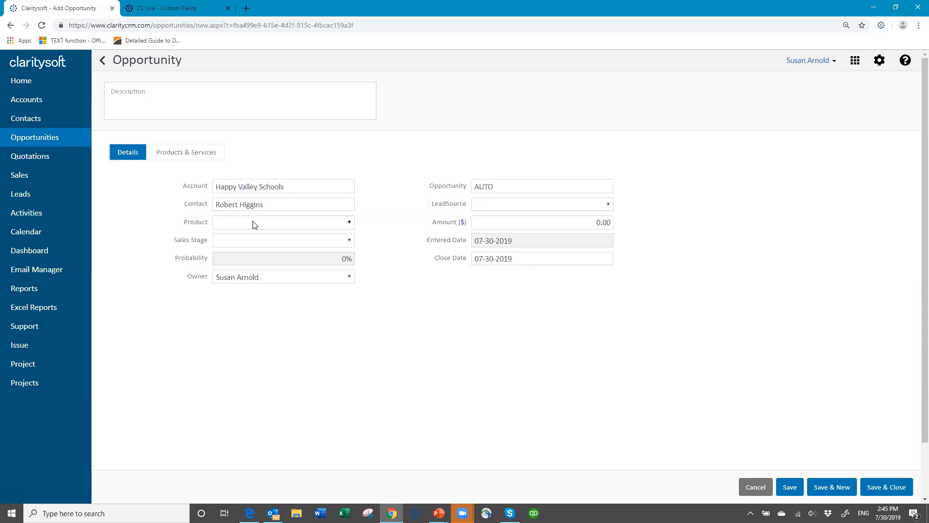
left_click(253, 222)
left_click(245, 252)
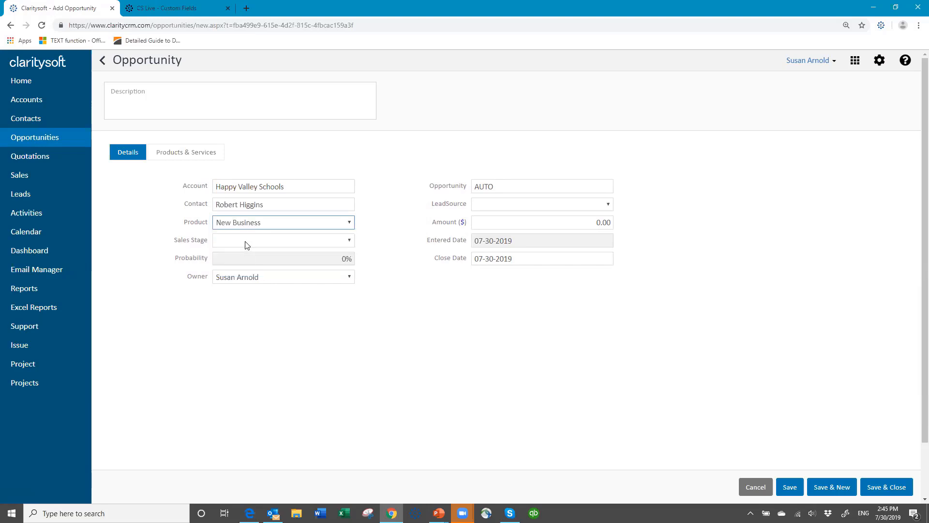
Step: Set the sales stage to Proposal (60% probability) and save and close the opportunity
left_click(247, 242)
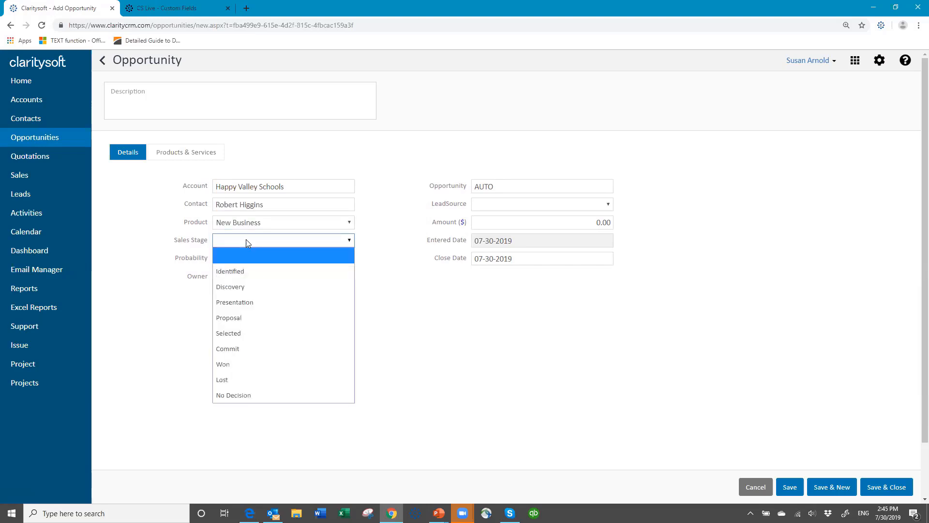
left_click(250, 290)
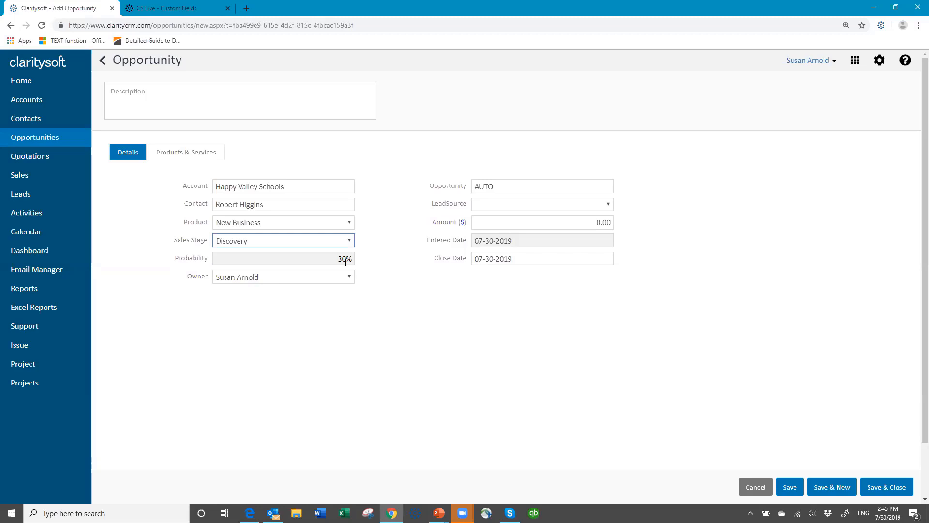
left_click(349, 240)
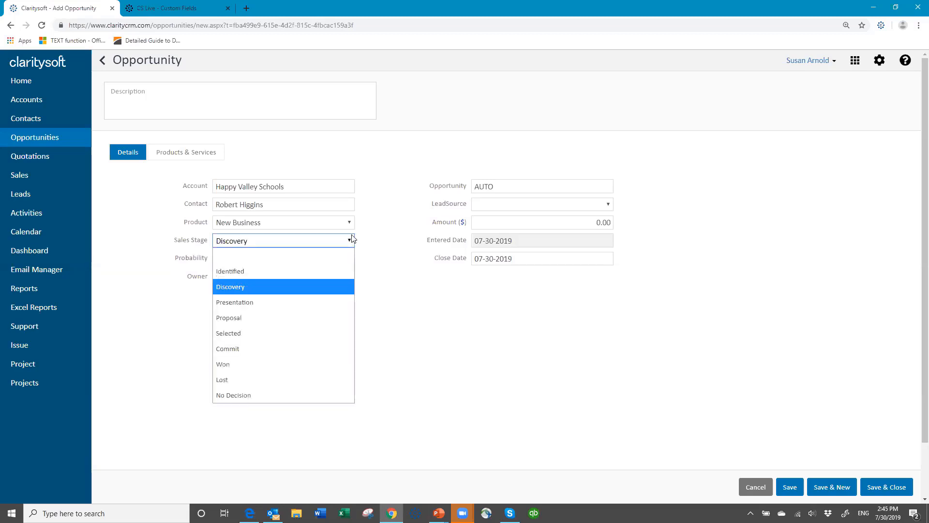
left_click(266, 318)
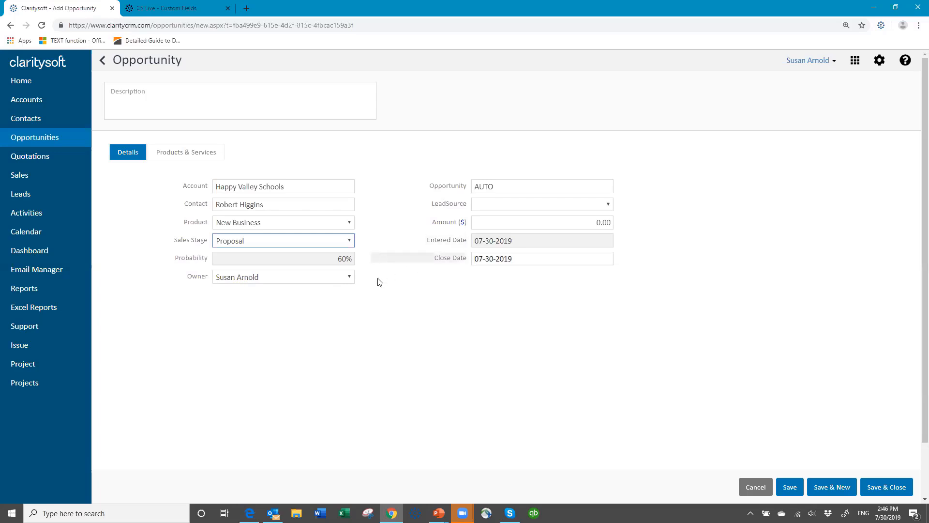
left_click(350, 241)
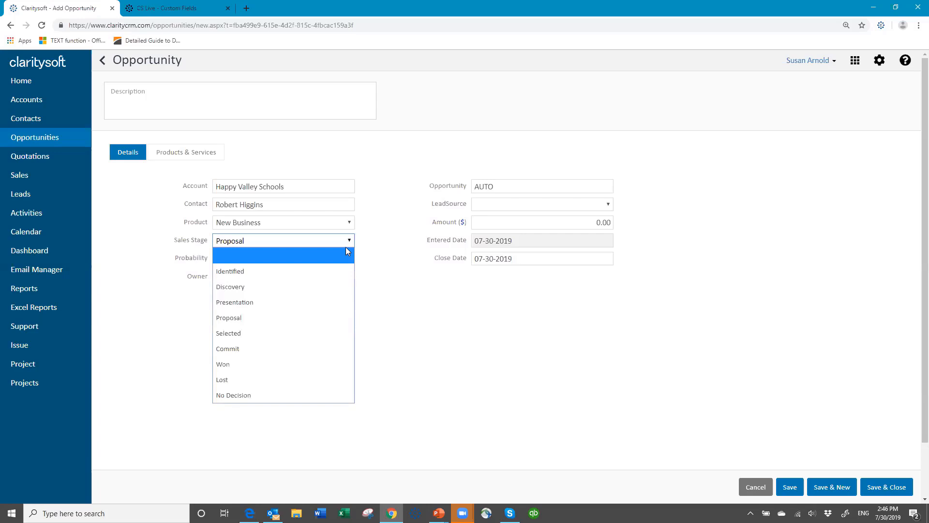
left_click(397, 267)
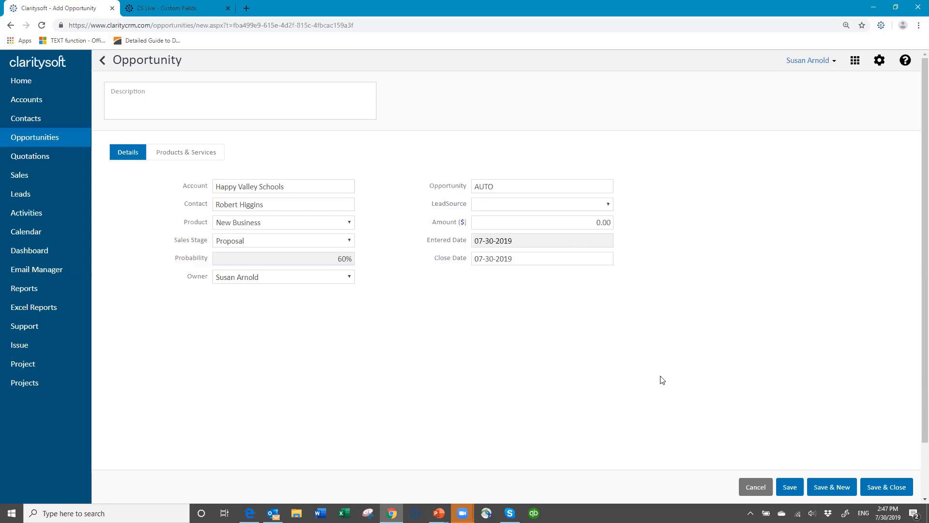
left_click(890, 488)
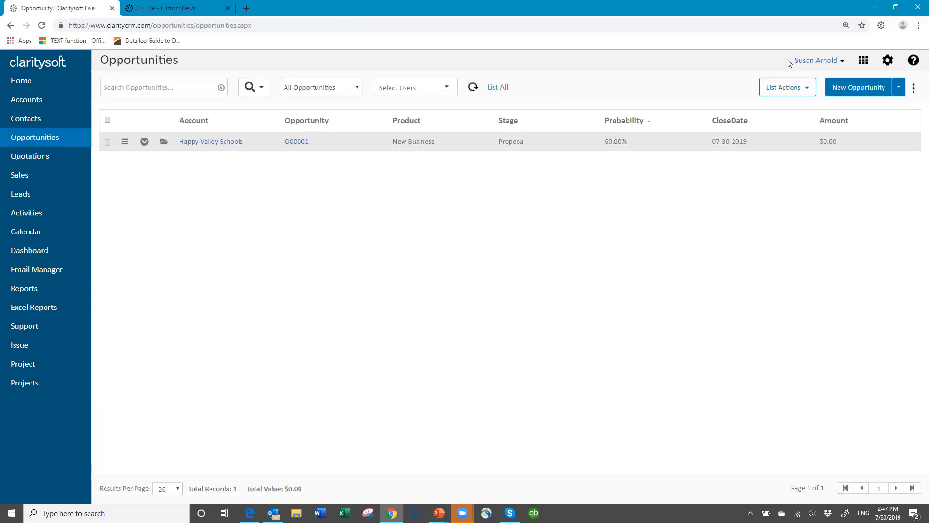
Step: Go to Settings > Customization > Opportunity Custom Fields and add a new field
left_click(888, 60)
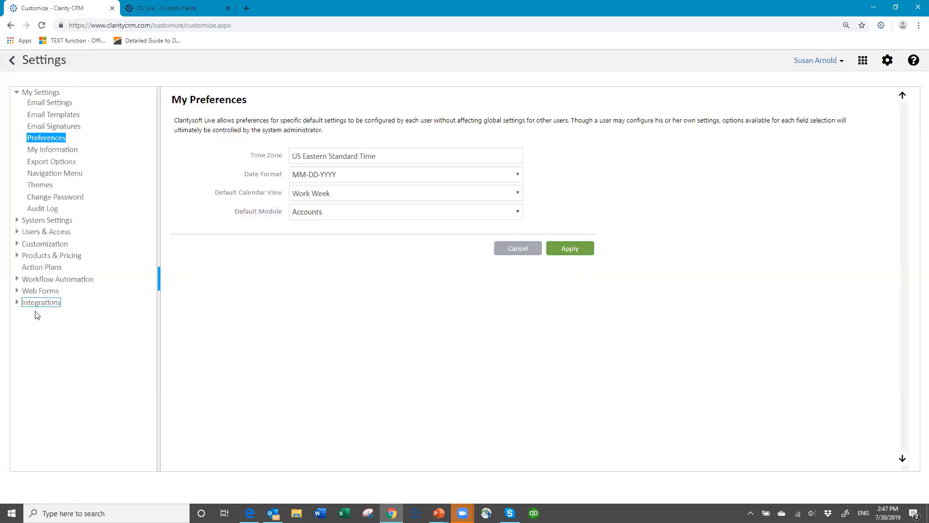
left_click(46, 243)
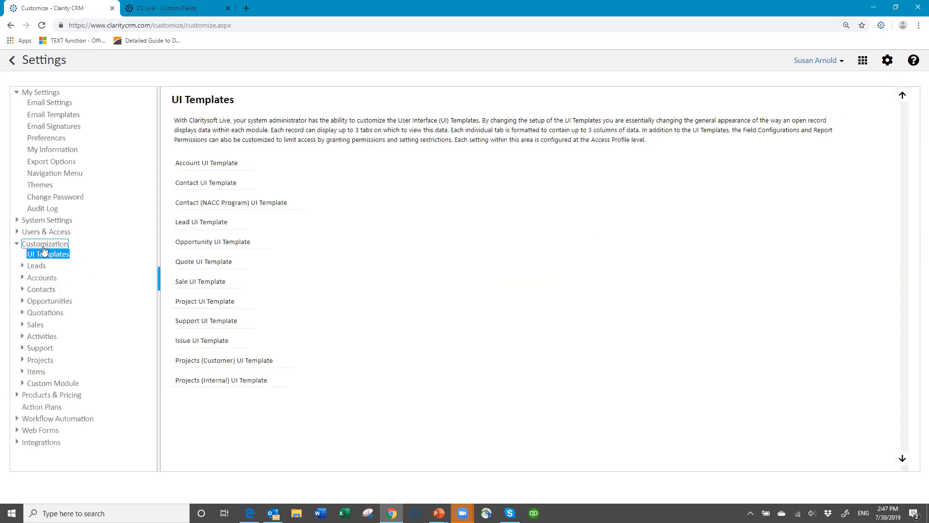
left_click(55, 302)
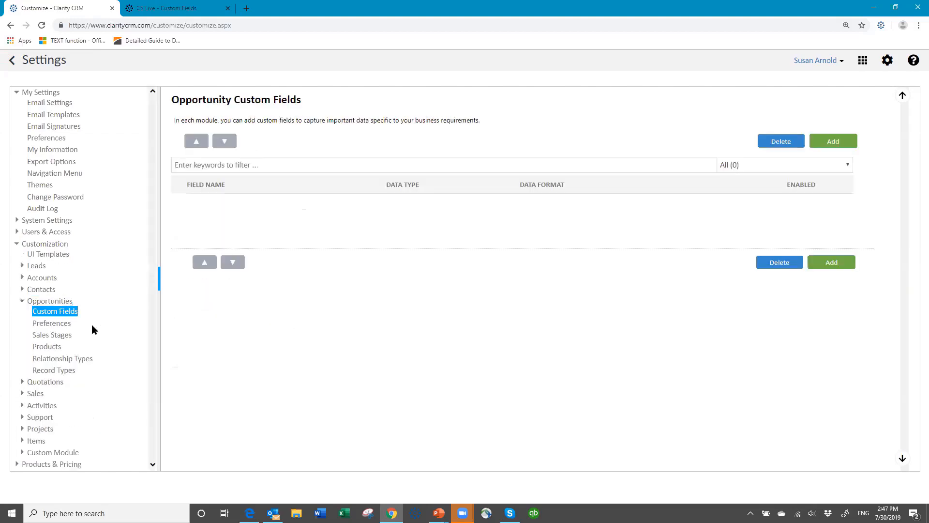
left_click(828, 144)
Step: Name the field My Probability, make it Percent without decimal digits, and save
left_click(355, 143)
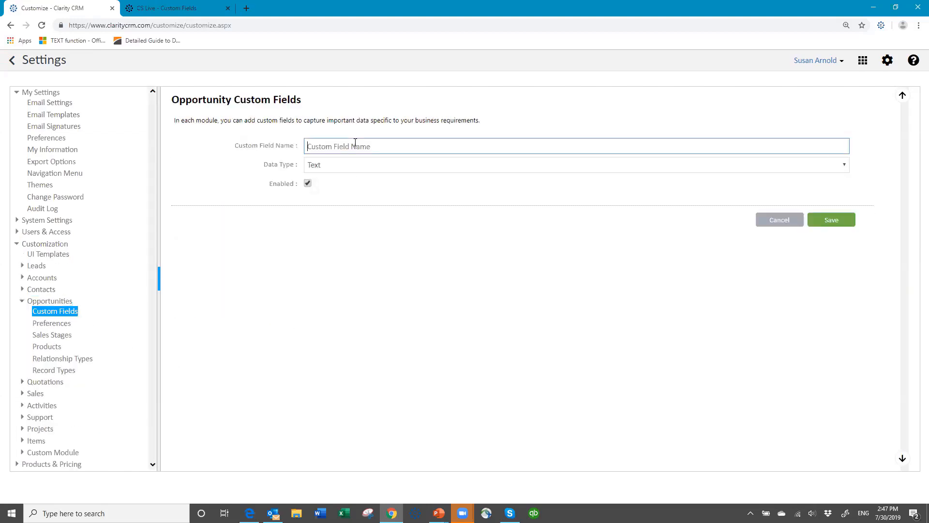
type("My Probability")
left_click(327, 167)
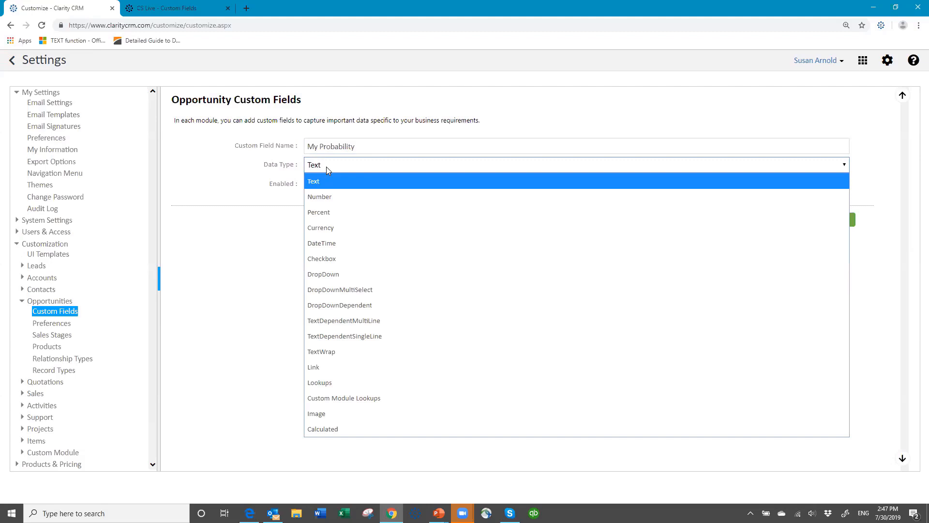
left_click(329, 216)
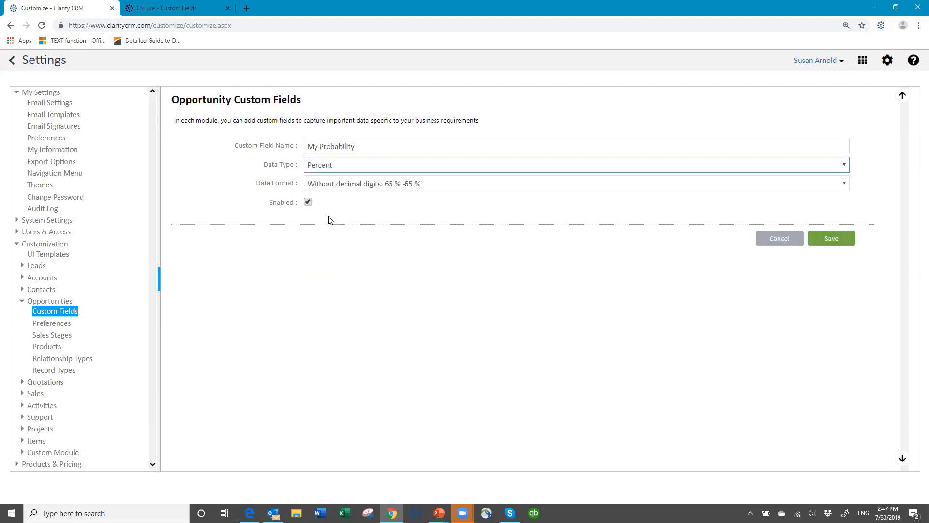
left_click(461, 187)
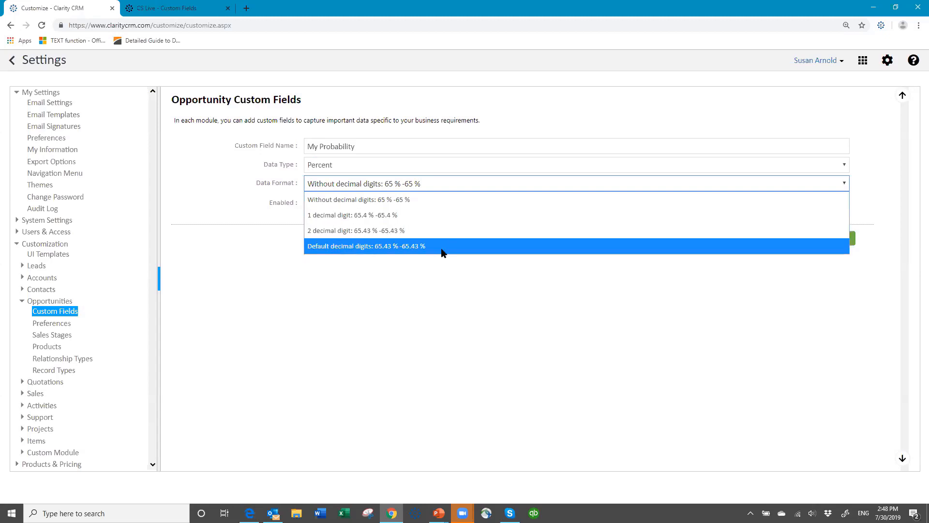
left_click(462, 185)
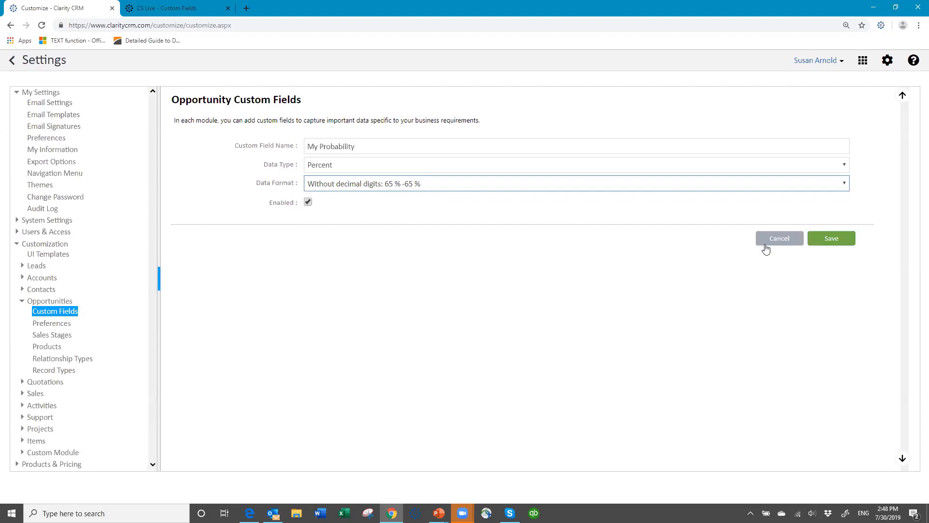
left_click(845, 237)
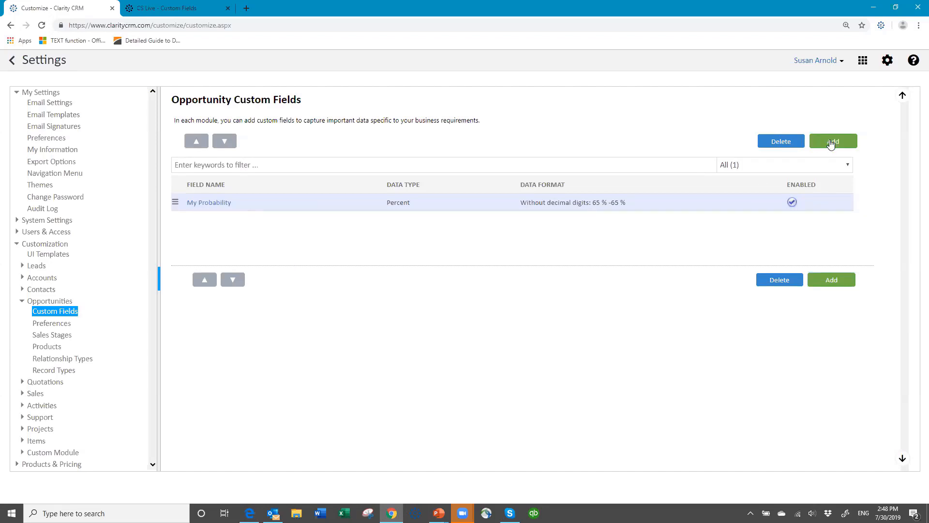
left_click(831, 143)
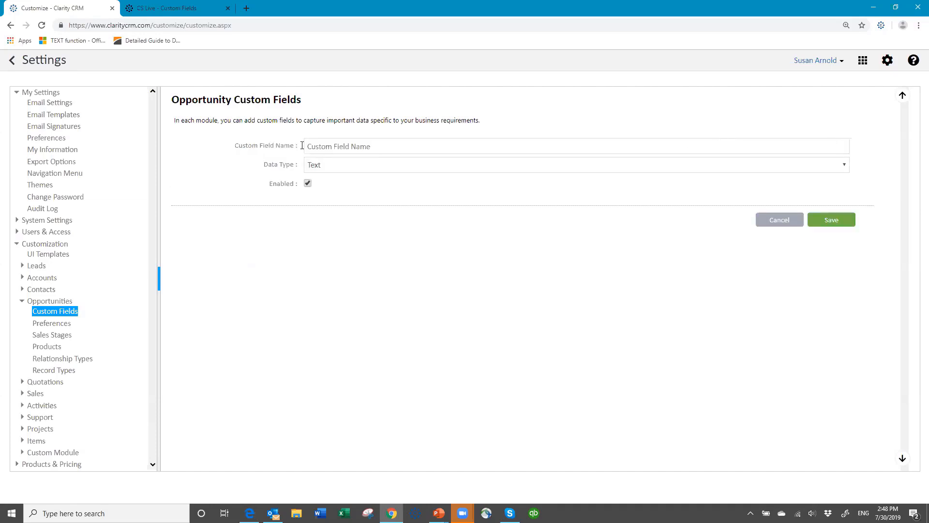
Step: Name the new field 'Weightred Amt' and change its data type from Currency to Calculated
left_click(317, 147)
type("Weight")
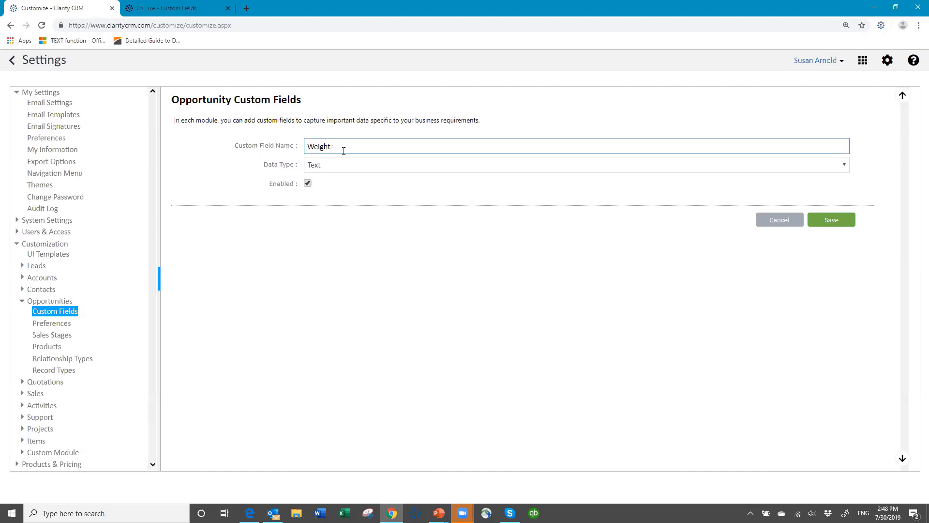
type("red Amt")
left_click(359, 167)
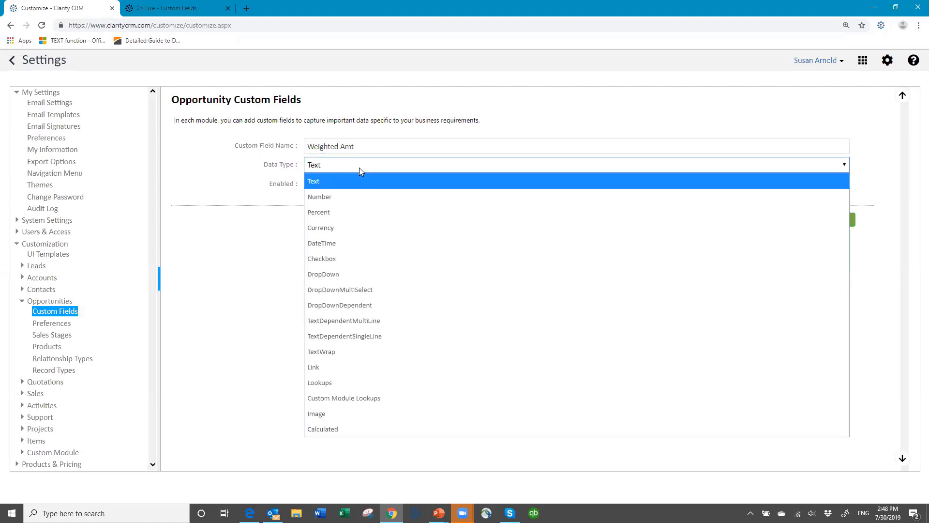
left_click(334, 227)
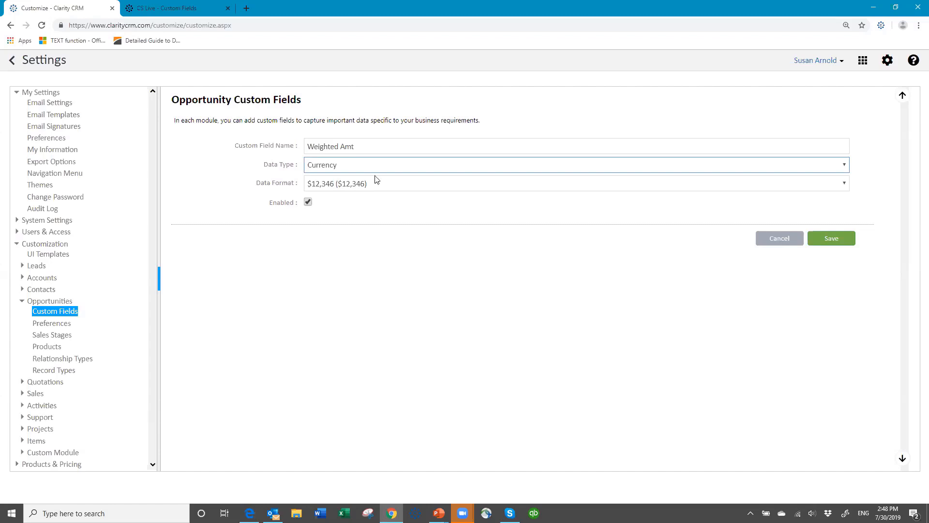
left_click(365, 165)
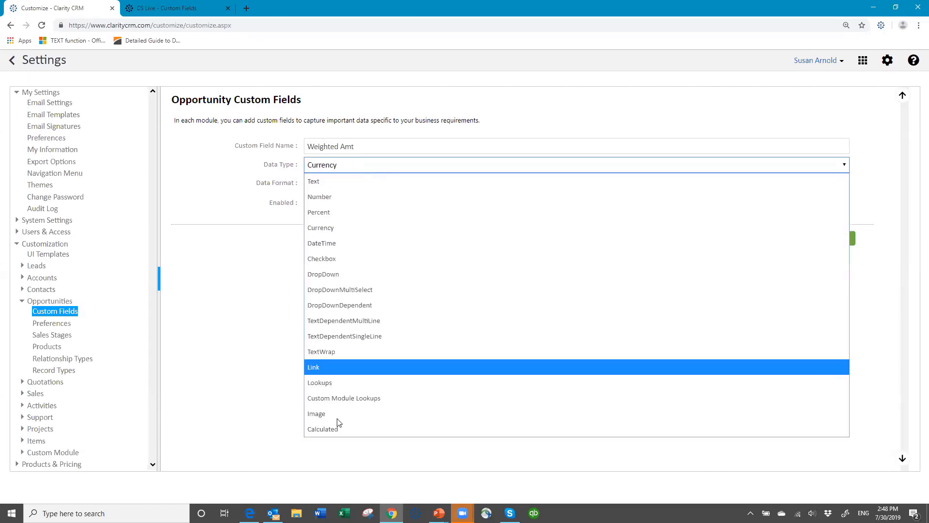
left_click(343, 428)
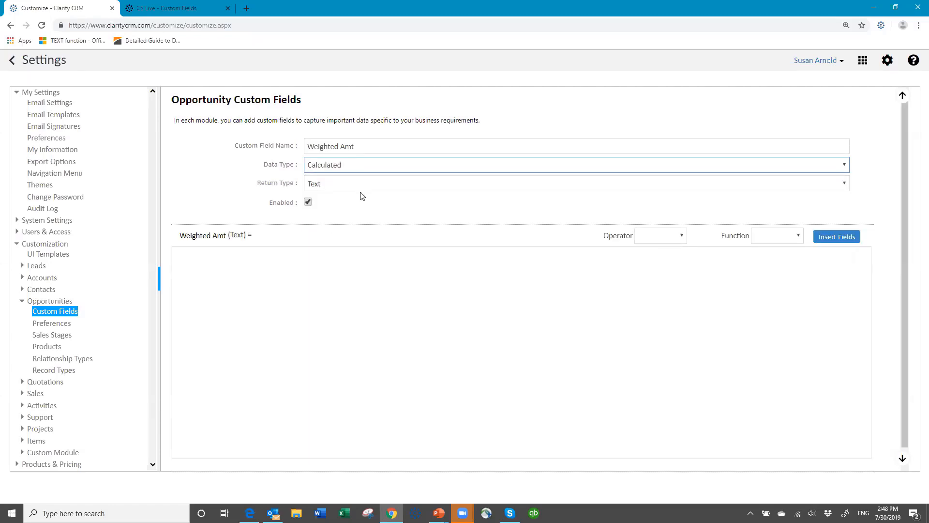
Step: Set the calculated return type to Currency and insert [Probability] into the formula
left_click(351, 184)
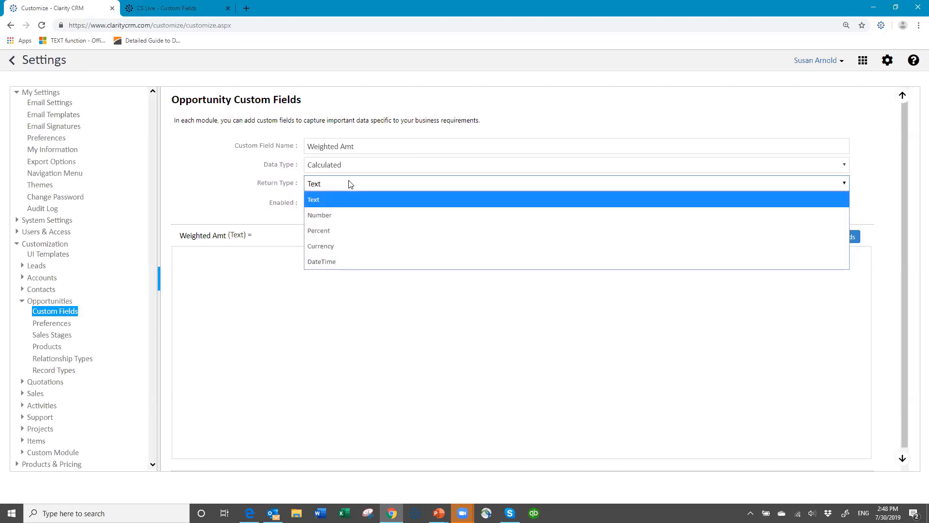
left_click(342, 247)
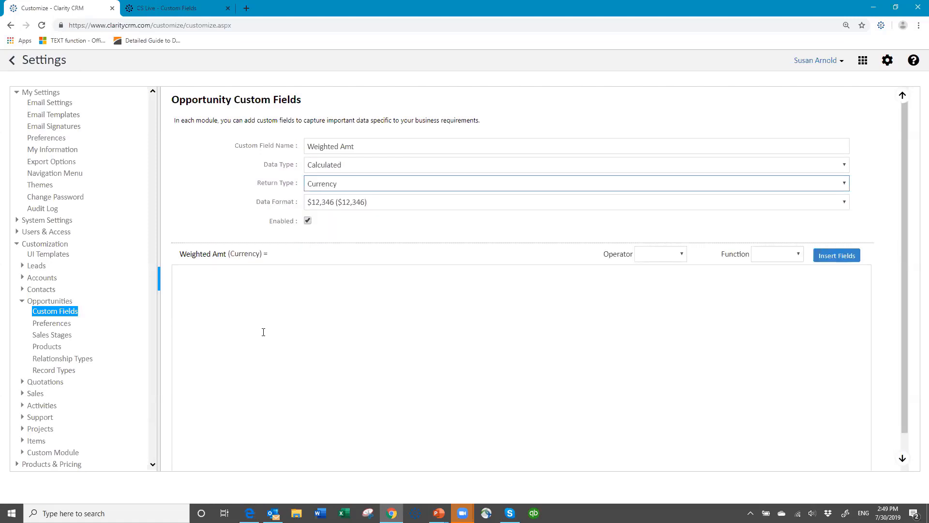
left_click(193, 273)
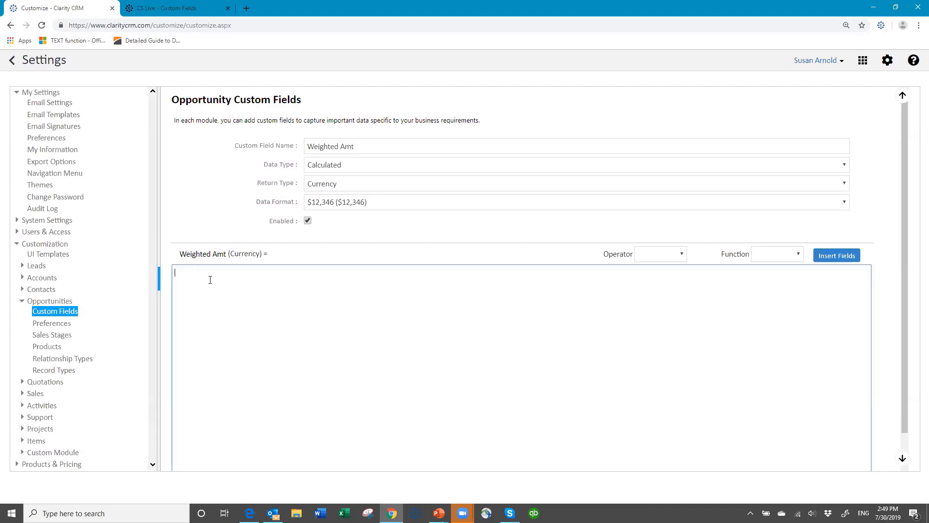
left_click(831, 257)
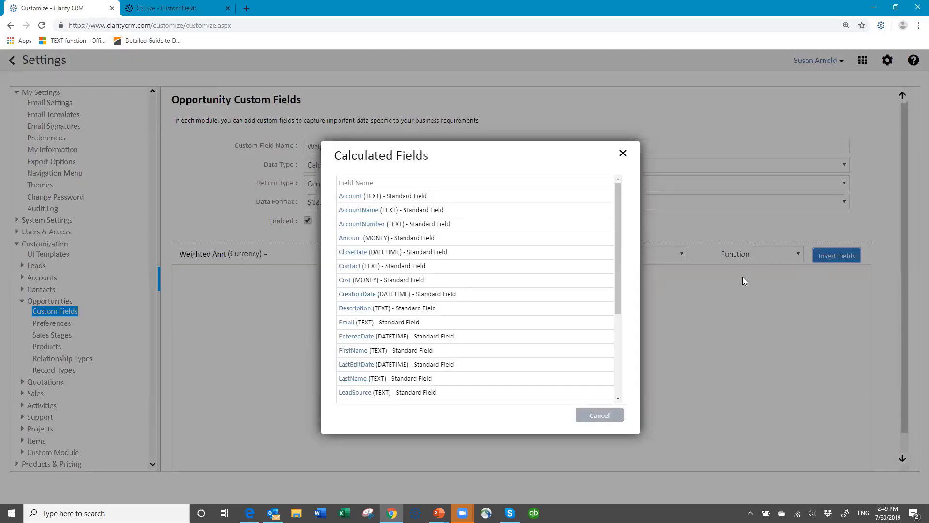
scroll(622, 310, "down", 2)
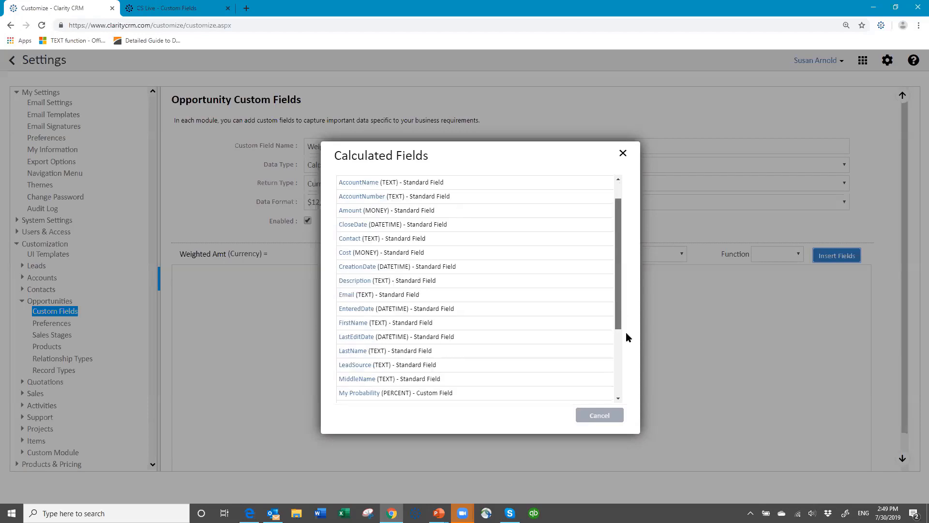
scroll(627, 355, "down", 1)
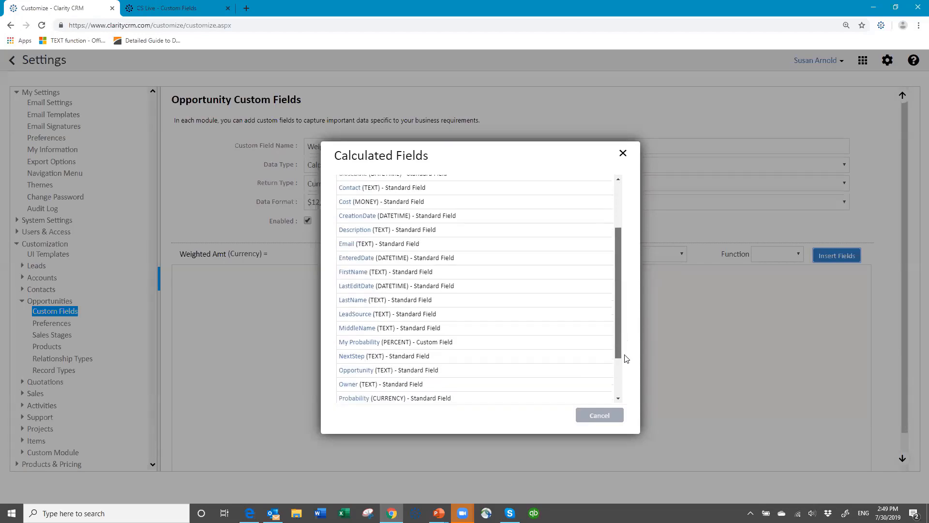
scroll(616, 377, "down", 1)
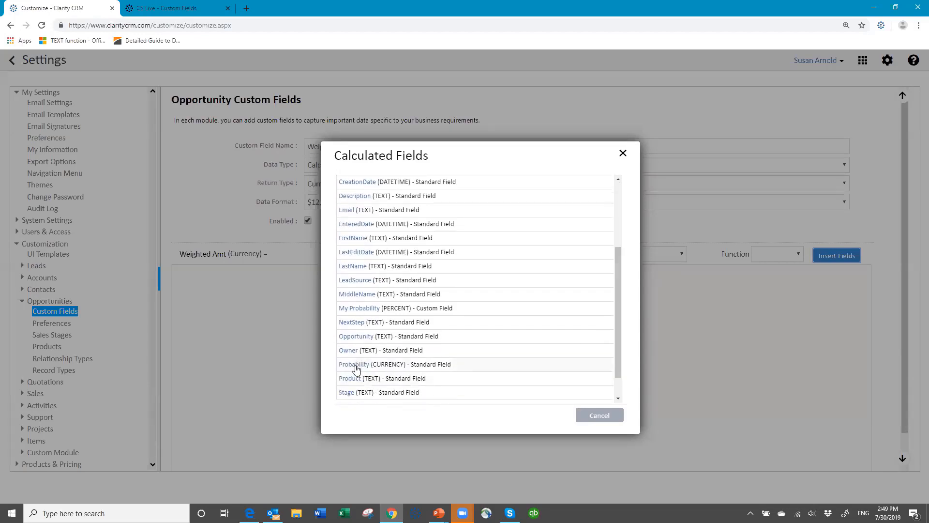
left_click(354, 365)
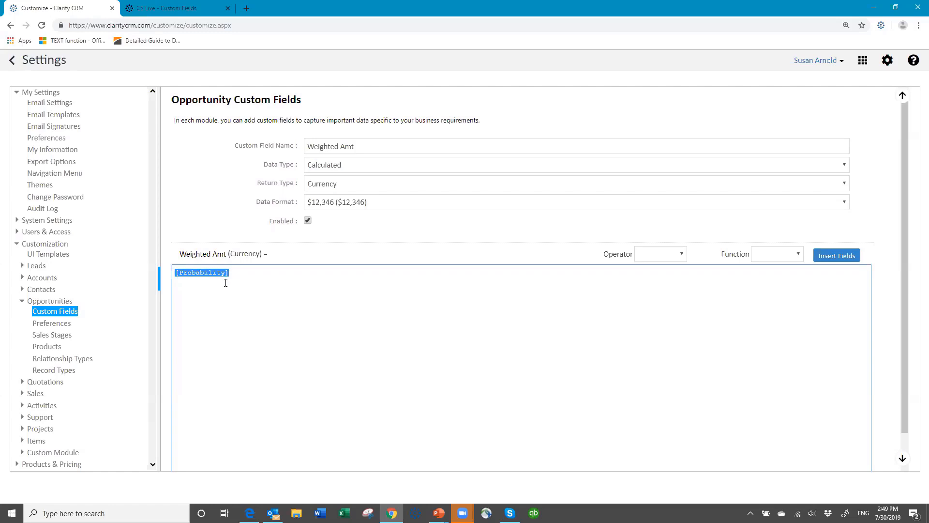
Step: Complete the formula as [Probability]*[Amount] and save the Weighted Amt field
left_click(265, 274)
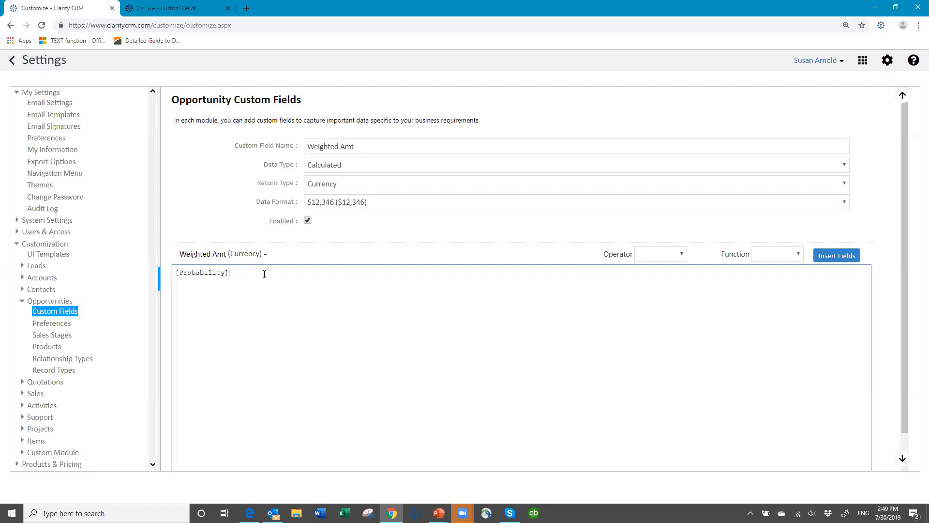
left_click(680, 257)
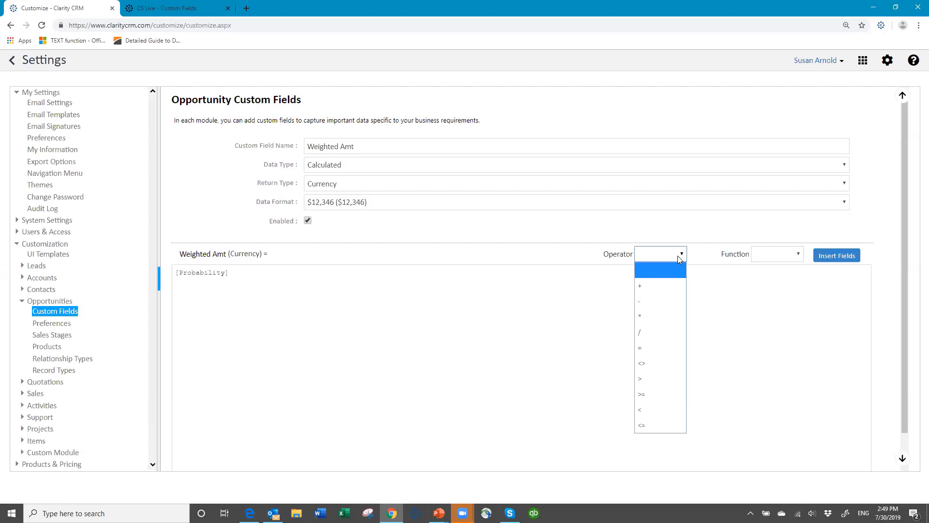
left_click(650, 314)
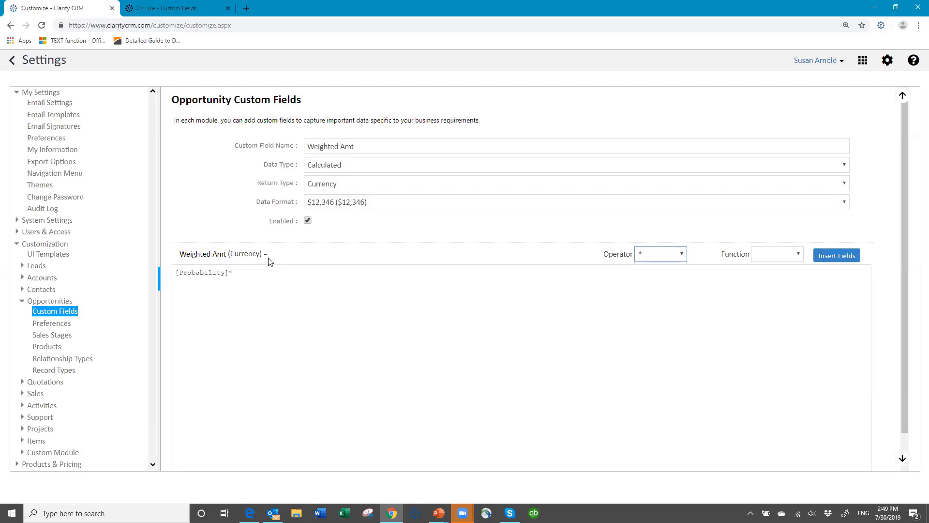
left_click(843, 259)
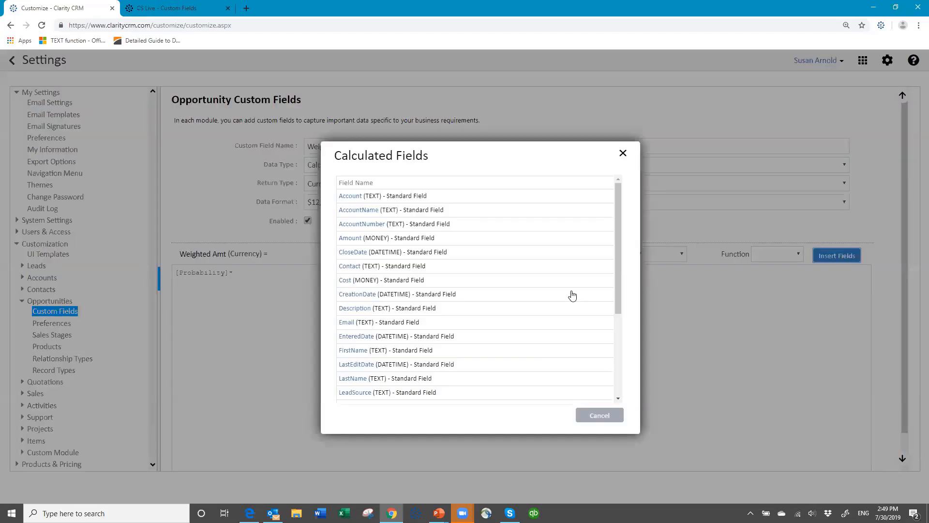
left_click(355, 240)
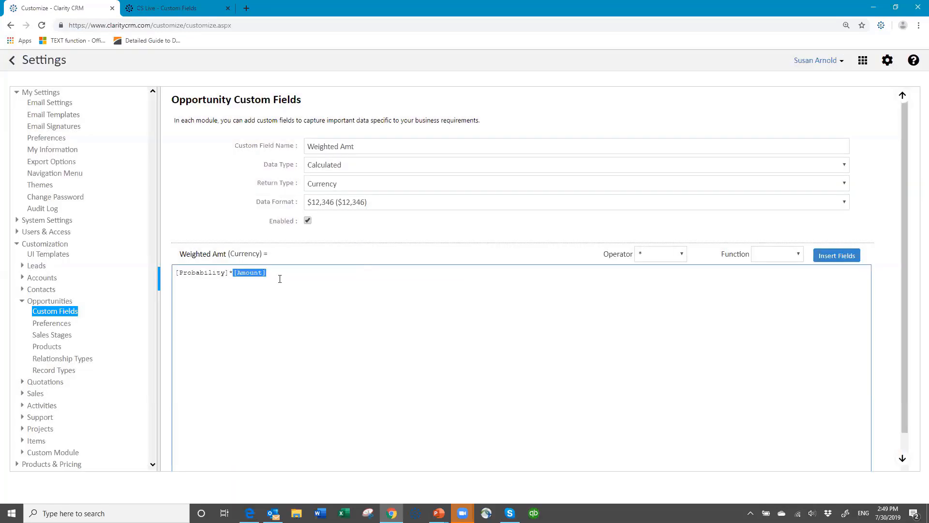
left_click(268, 273)
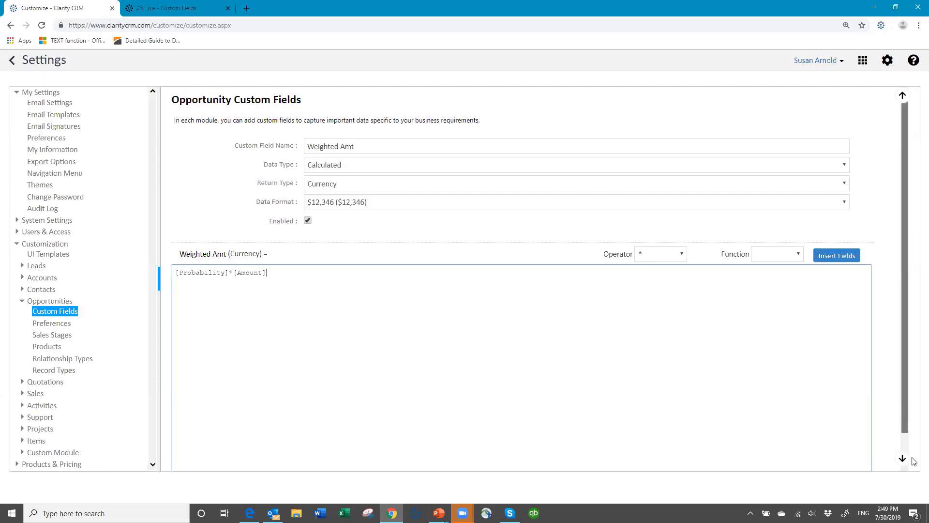
scroll(913, 465, "down", 1)
left_click(835, 460)
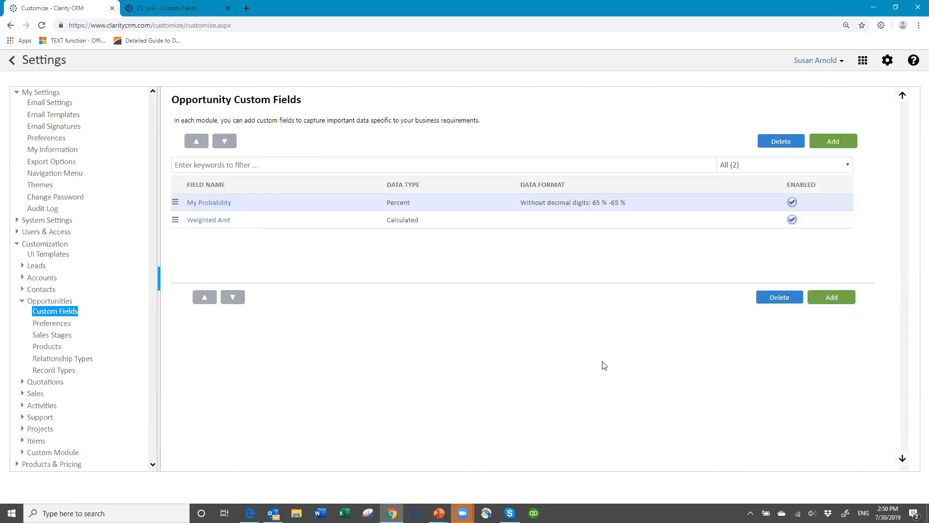
Step: Open the Opportunity UI Template layout for the All profile
left_click(51, 254)
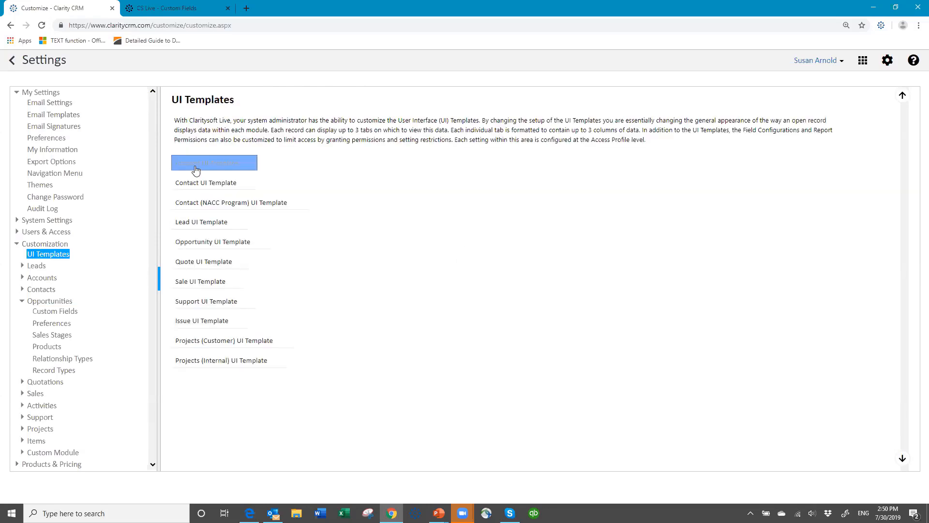
left_click(198, 244)
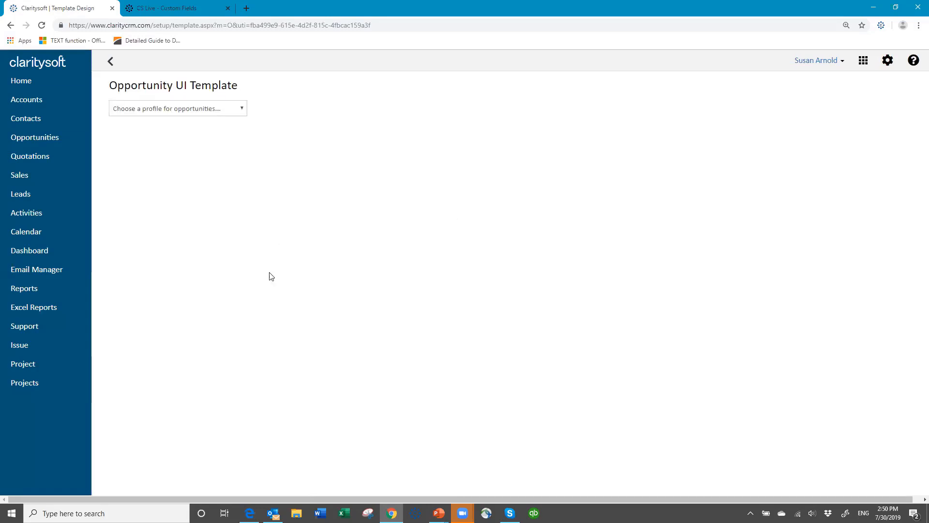
left_click(243, 110)
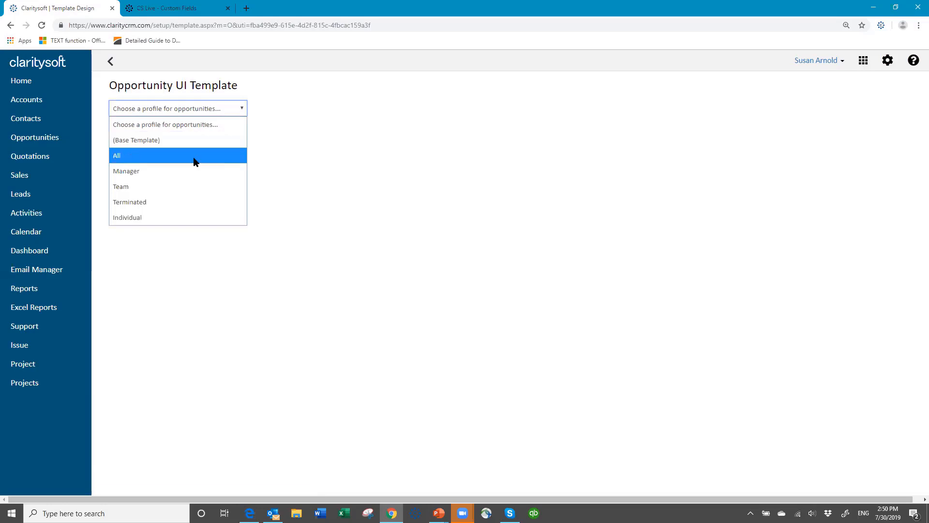
left_click(193, 158)
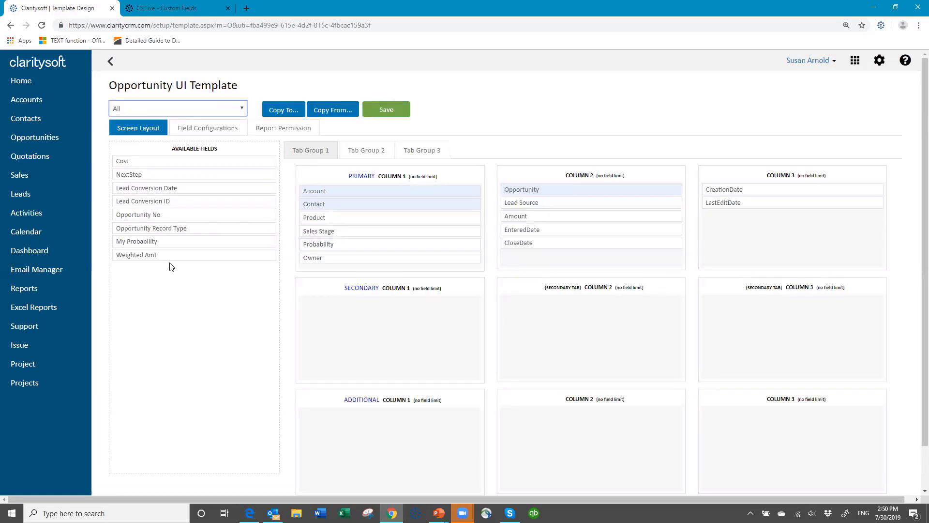
Step: Put My Probability in column 1 and Weighted Amt under Amount in column 2, save, then log out
left_click_drag(164, 240, 353, 255)
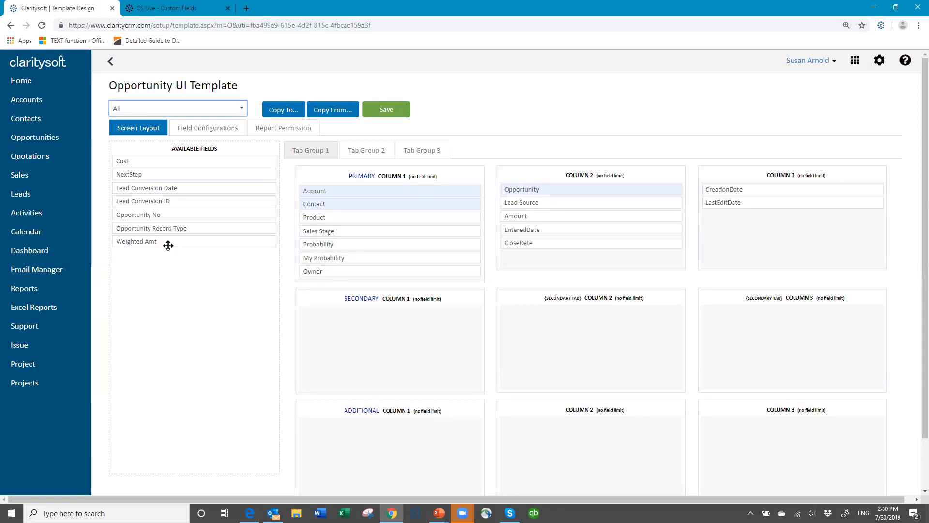
left_click_drag(168, 245, 555, 231)
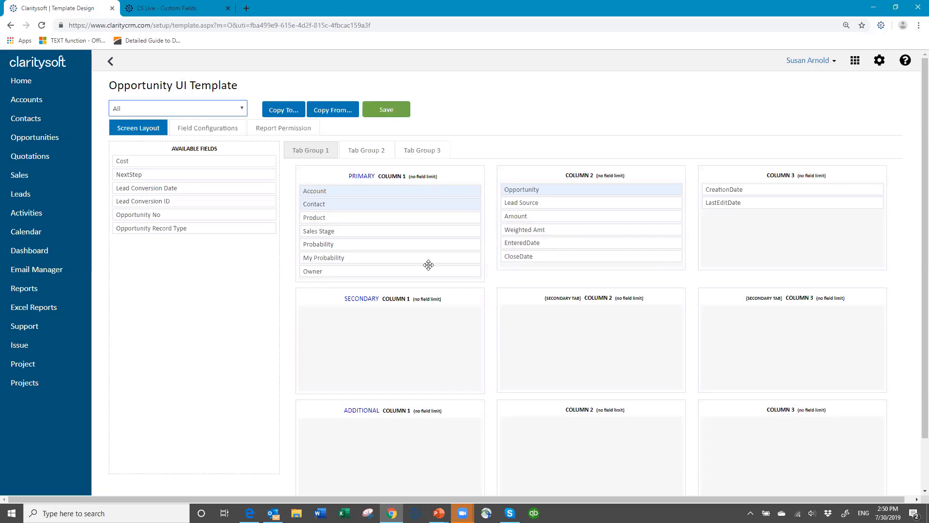
left_click(386, 115)
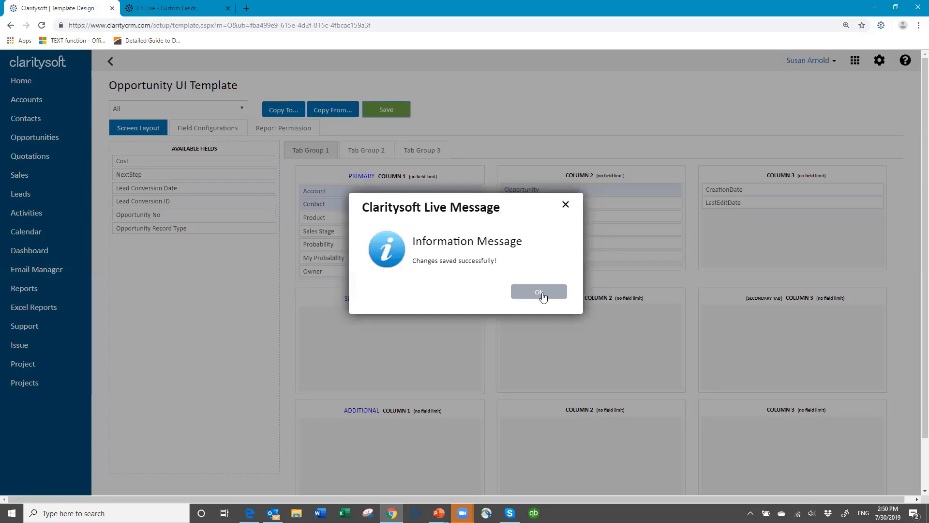
left_click(543, 296)
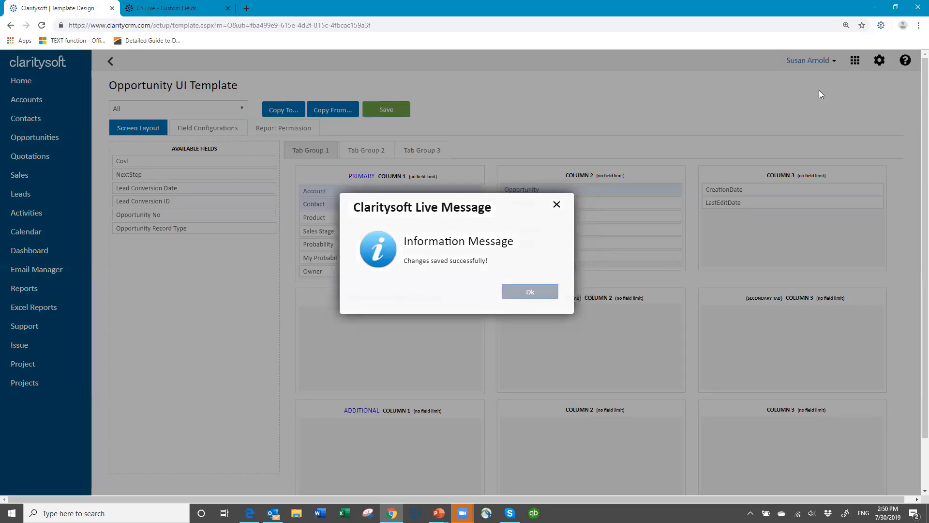
left_click(831, 62)
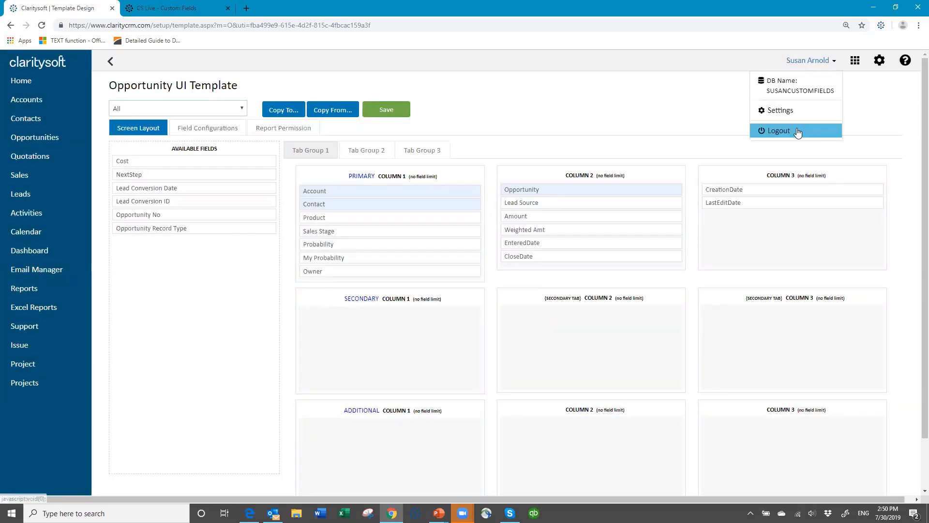
left_click(799, 131)
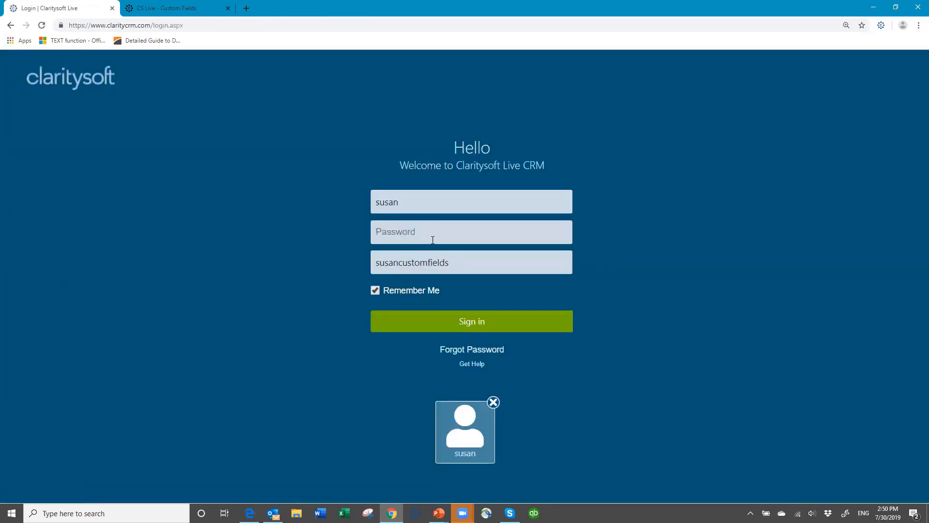
Step: Log back in with the account password and edit the Happy Valley Schools opportunity O00001
type("•••••••")
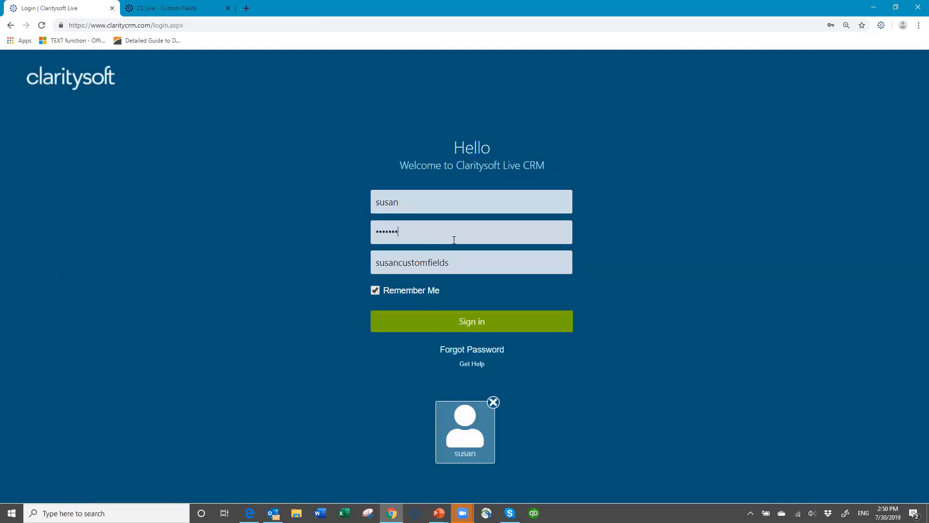
key("Return")
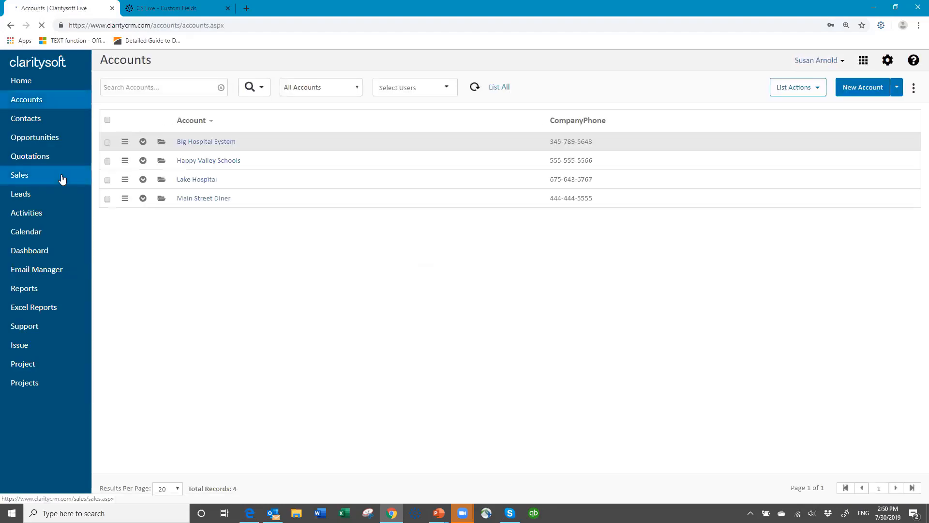
left_click(34, 138)
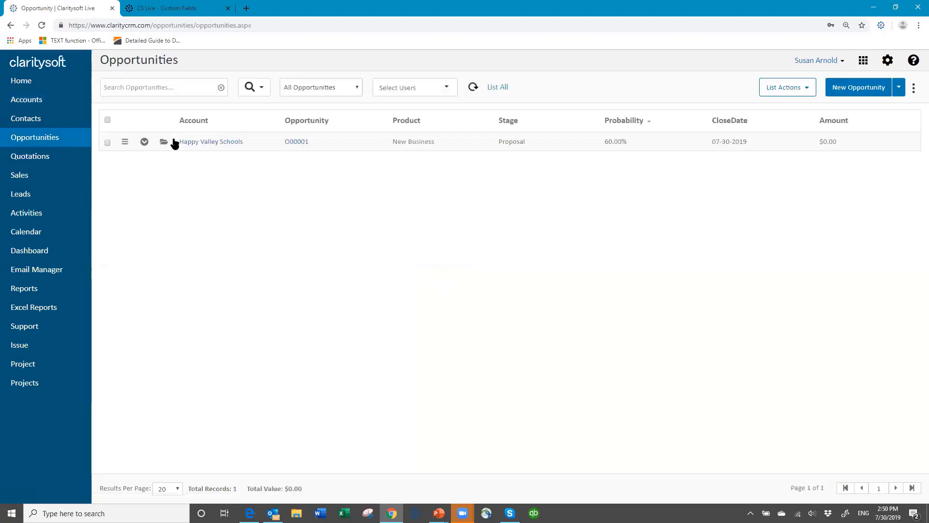
left_click(163, 142)
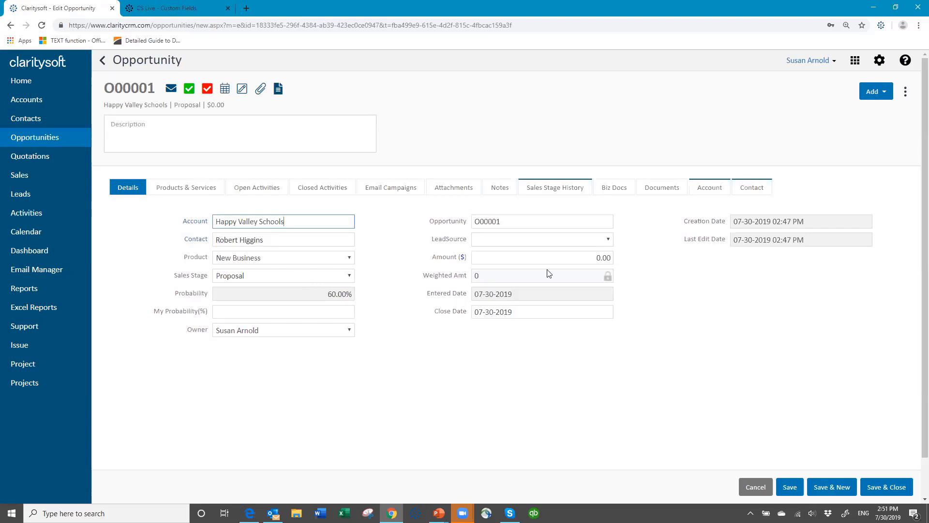
Step: Enter an Amount of 10000, set the sales stage to Discovery, and save opportunity O00001
left_click(600, 257)
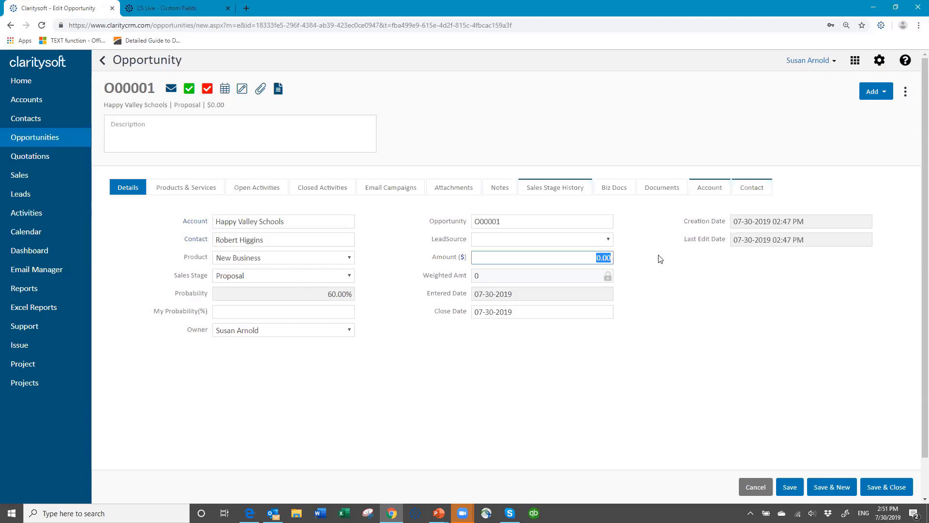
type("10000")
key("Tab")
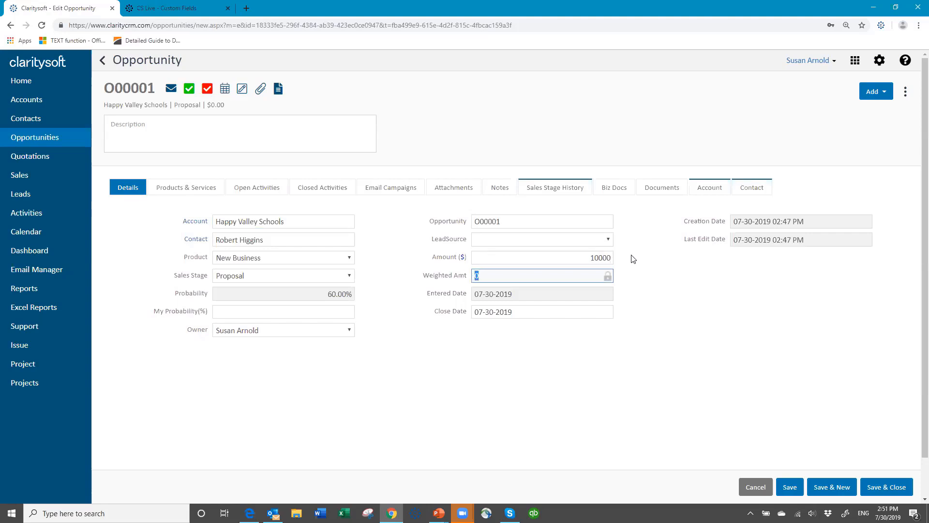
left_click(352, 278)
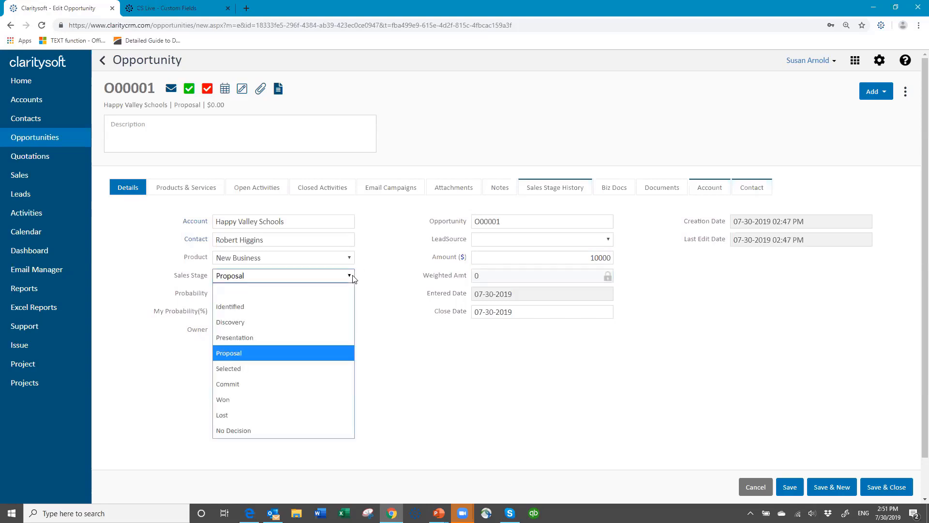
left_click(307, 322)
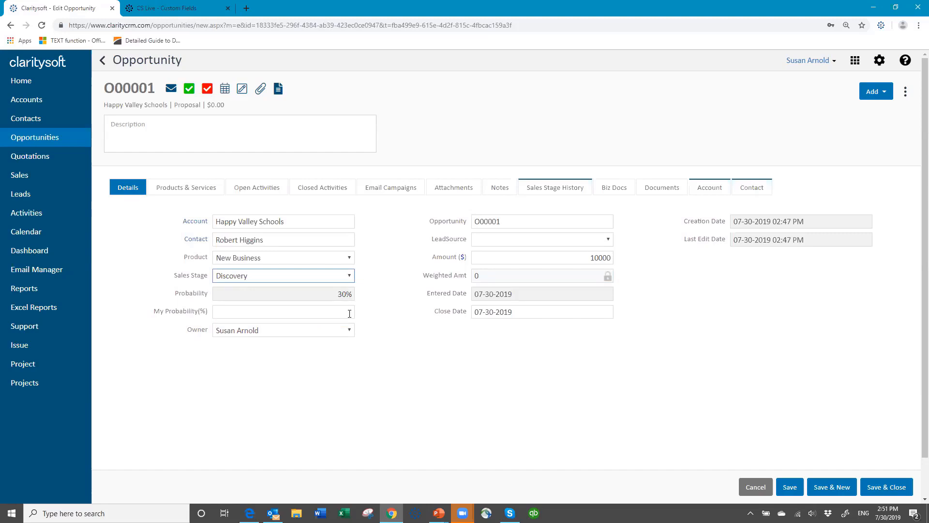
left_click(351, 313)
left_click(794, 488)
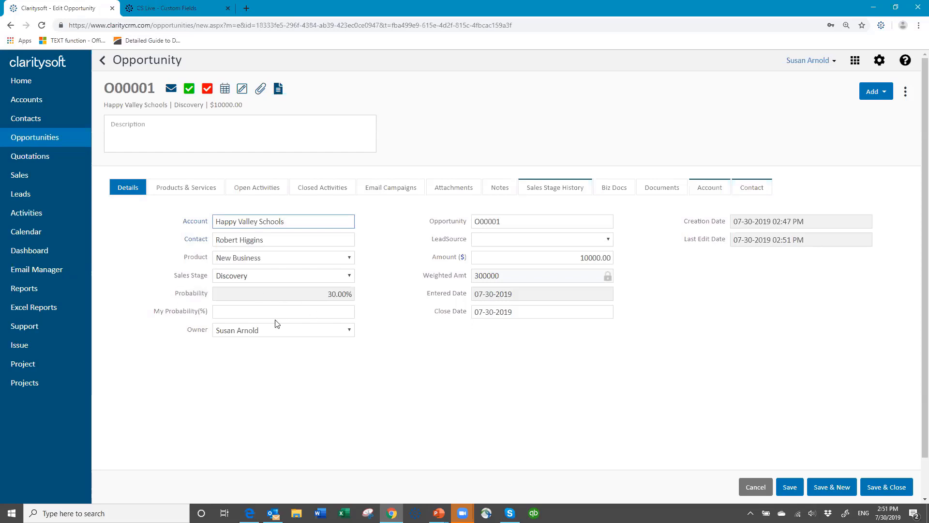
Step: Enter 50 as My Probability(%) and Save & Close the opportunity
left_click(259, 312)
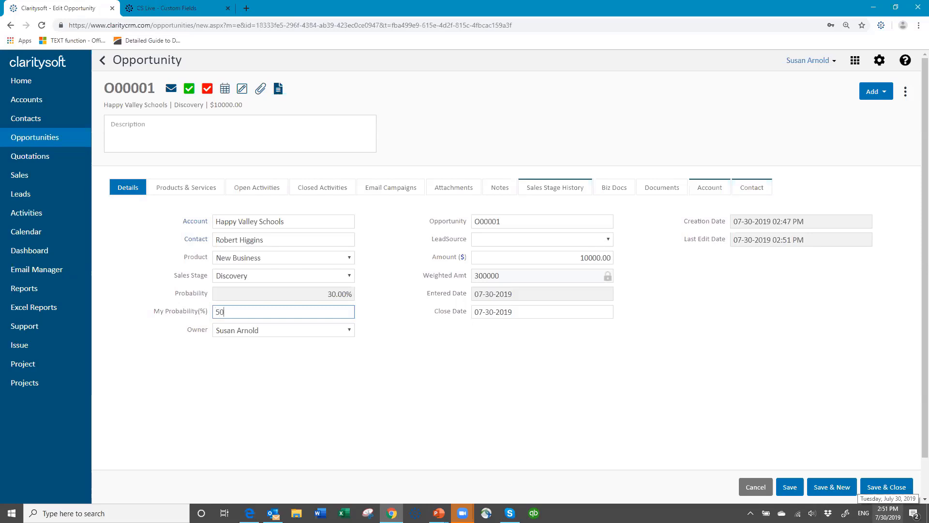
key("Tab")
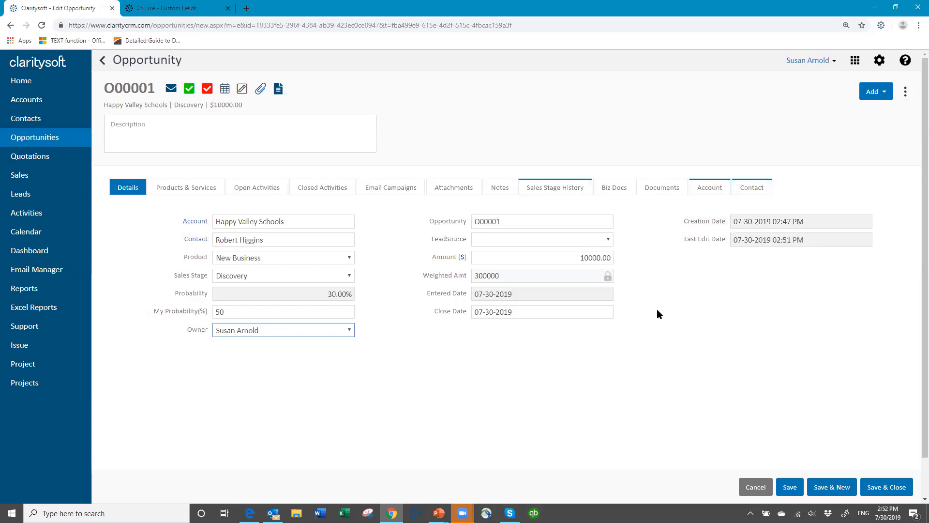
left_click(893, 490)
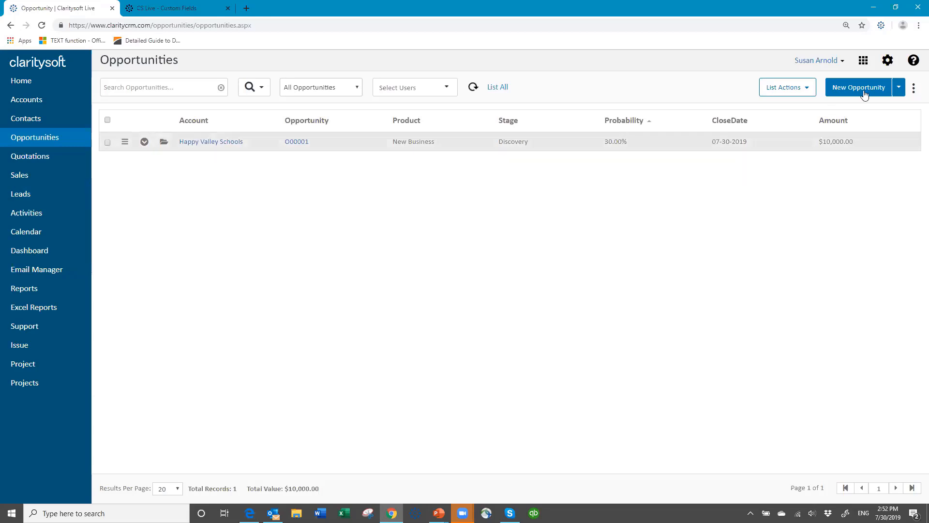
Step: Go to the Accounts custom fields in the Customization settings
left_click(887, 61)
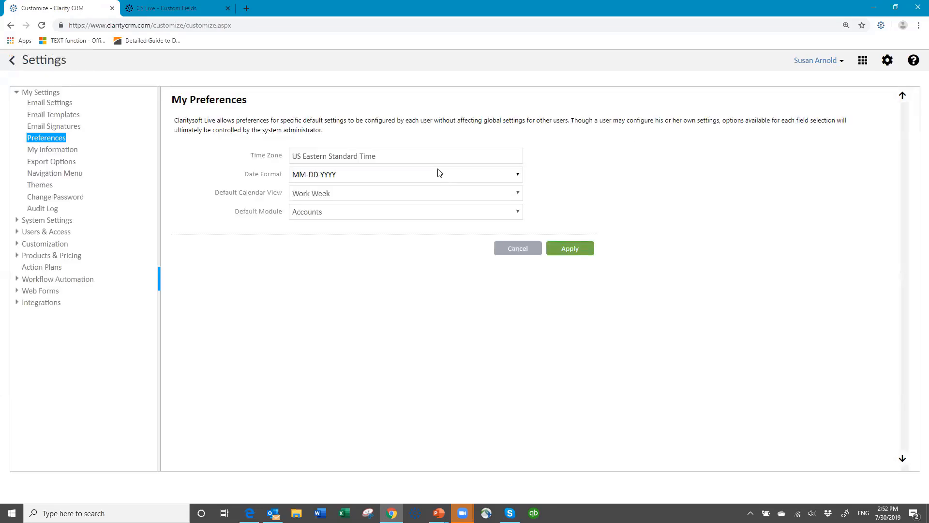
left_click(48, 243)
left_click(52, 244)
left_click(49, 278)
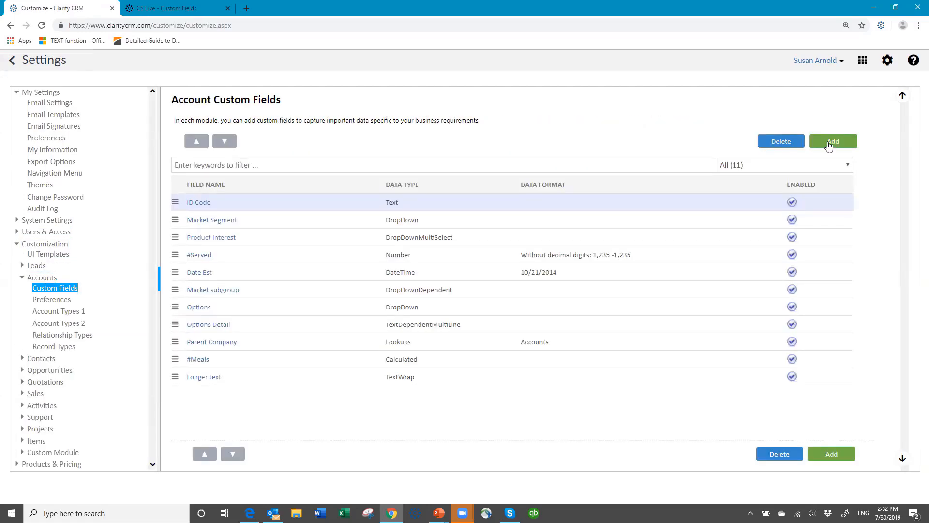
Step: Create and save a Checkbox custom field named 'Contract on file' for Accounts
left_click(829, 142)
left_click(405, 141)
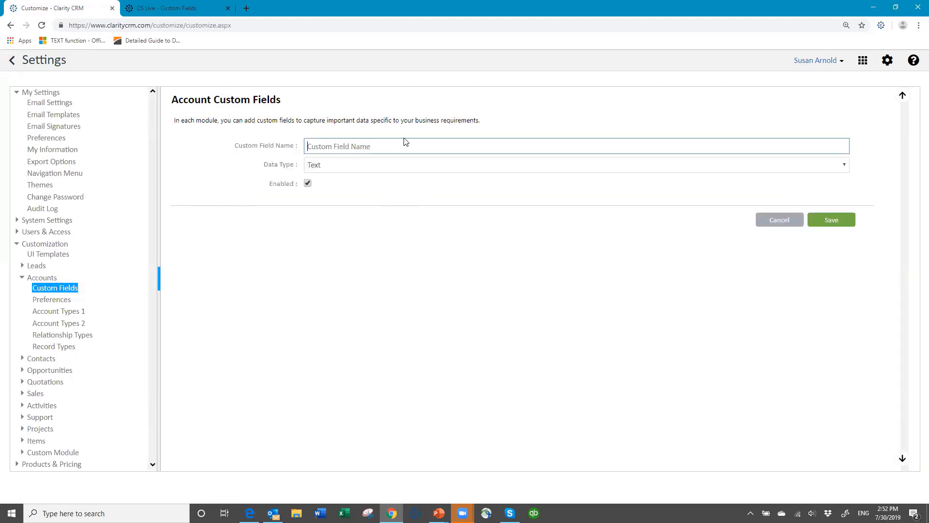
type("contract on file")
left_click(312, 147)
key("BackSpace")
type("C")
left_click(347, 165)
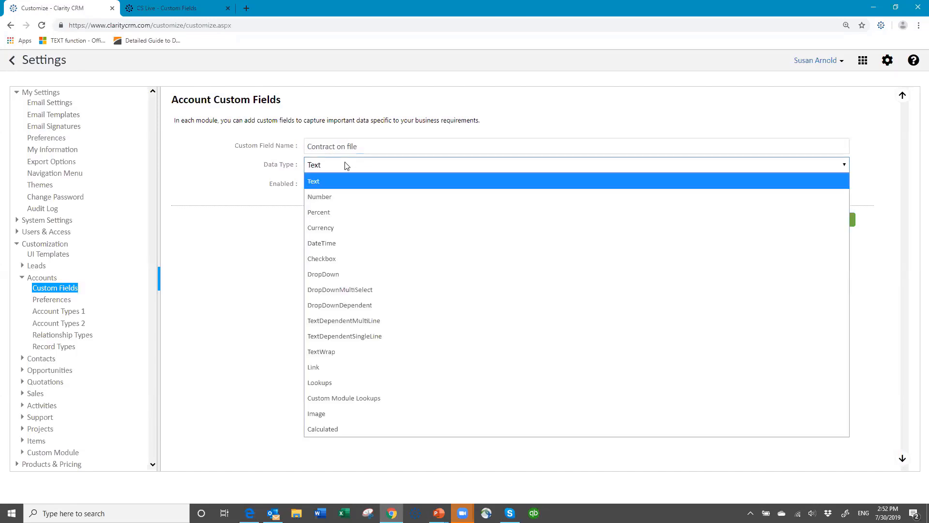
left_click(340, 260)
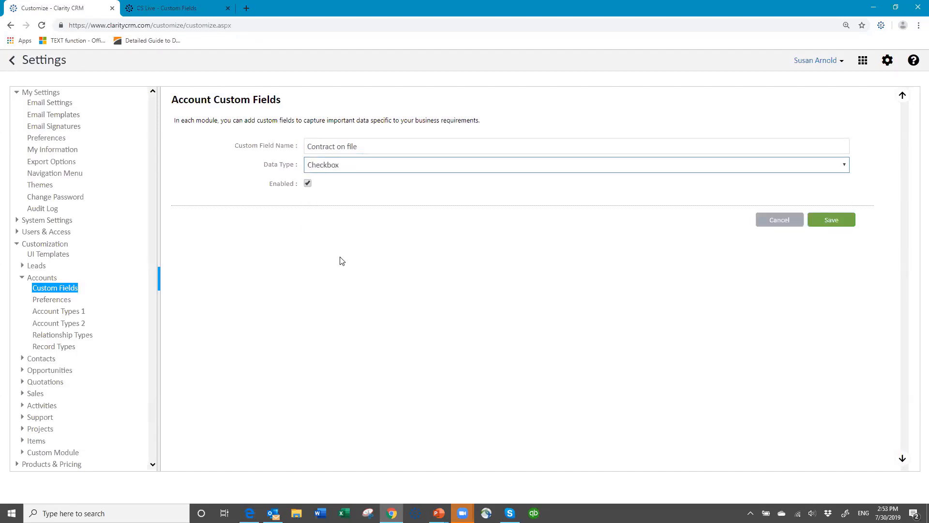
left_click(831, 226)
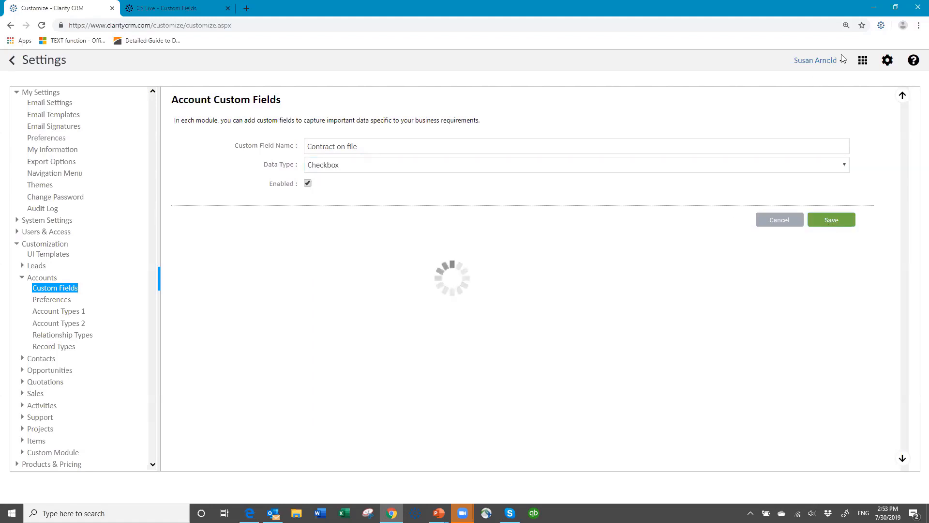
left_click(44, 257)
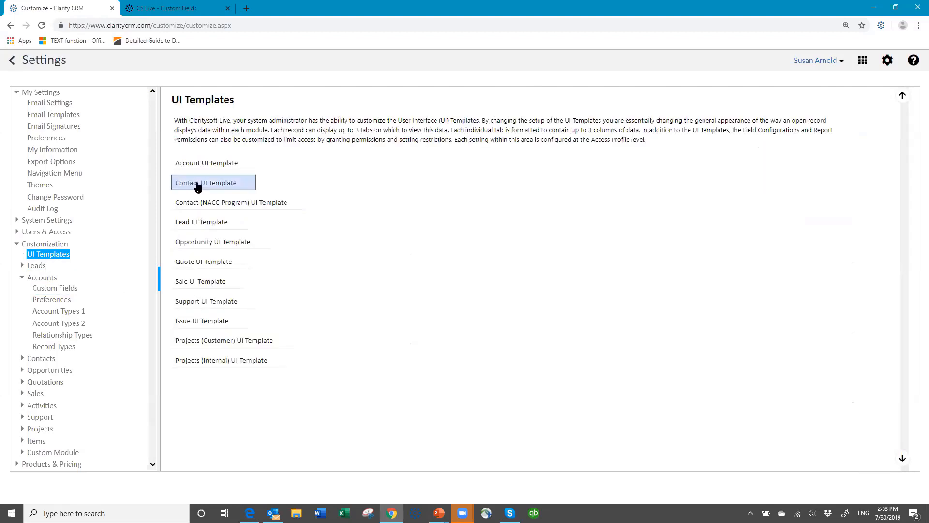
Step: Place Contract on file at the top of column 3 in the Account template for All, and save
left_click(193, 166)
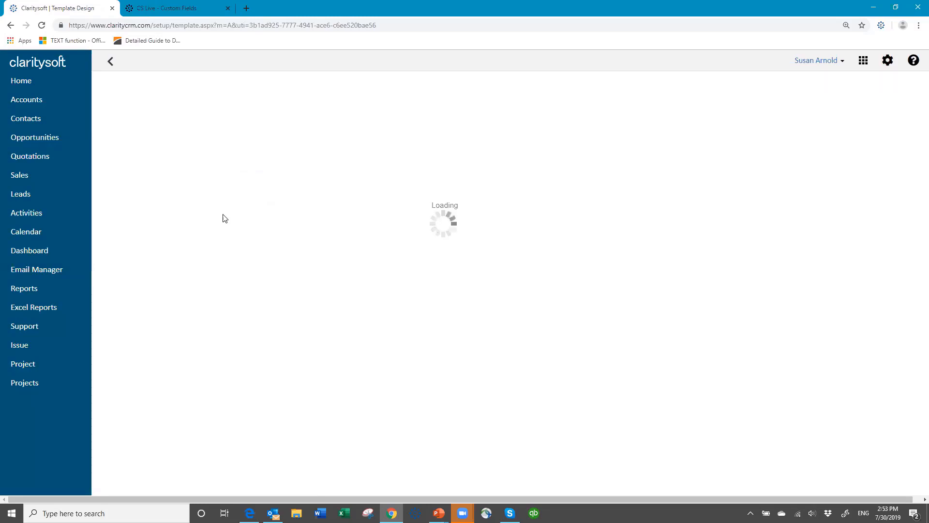
left_click(242, 111)
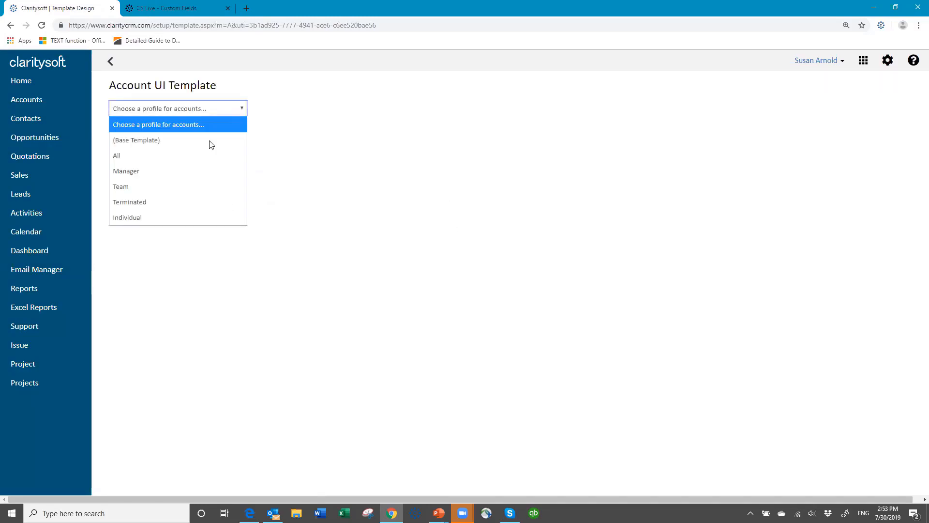
left_click(199, 155)
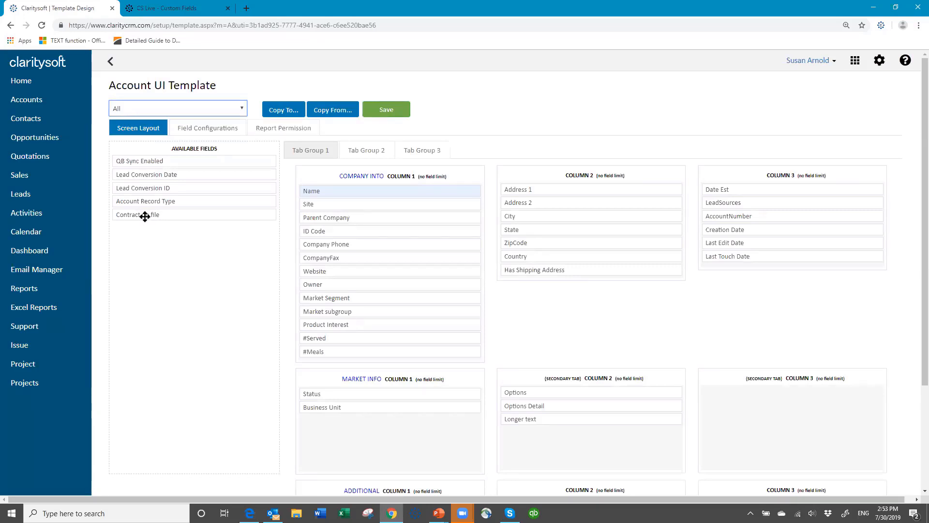
left_click_drag(144, 217, 735, 189)
left_click(382, 112)
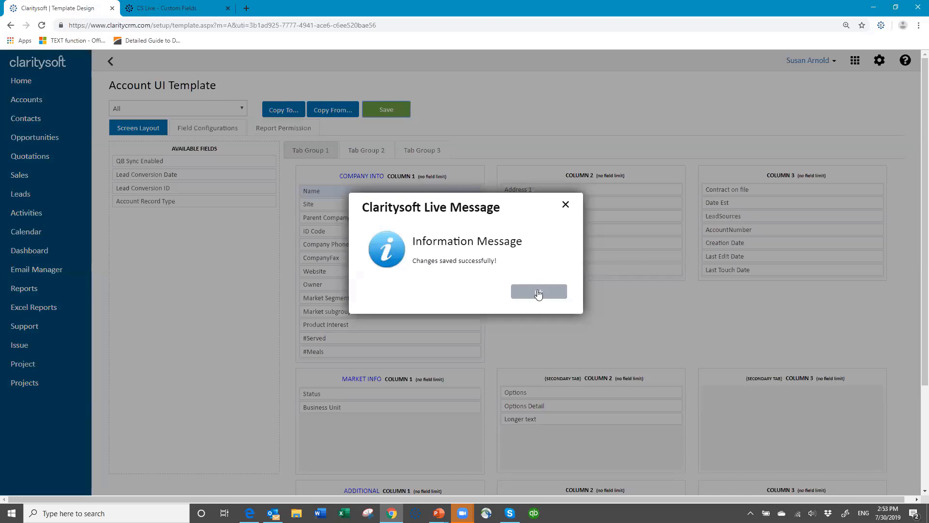
left_click(538, 294)
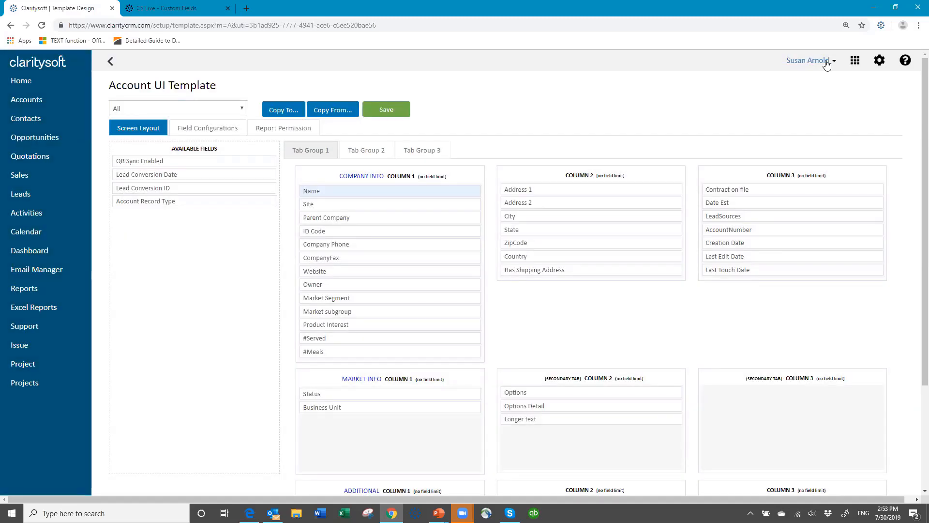
left_click(826, 62)
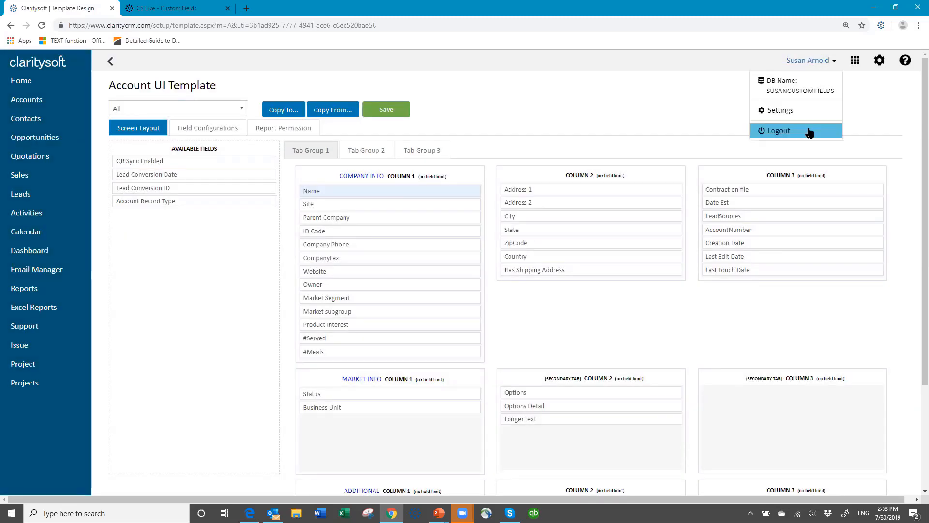
Step: Log out and back in, then Save & Close the Happy Valley Schools account with Contract on file ticked
left_click(809, 131)
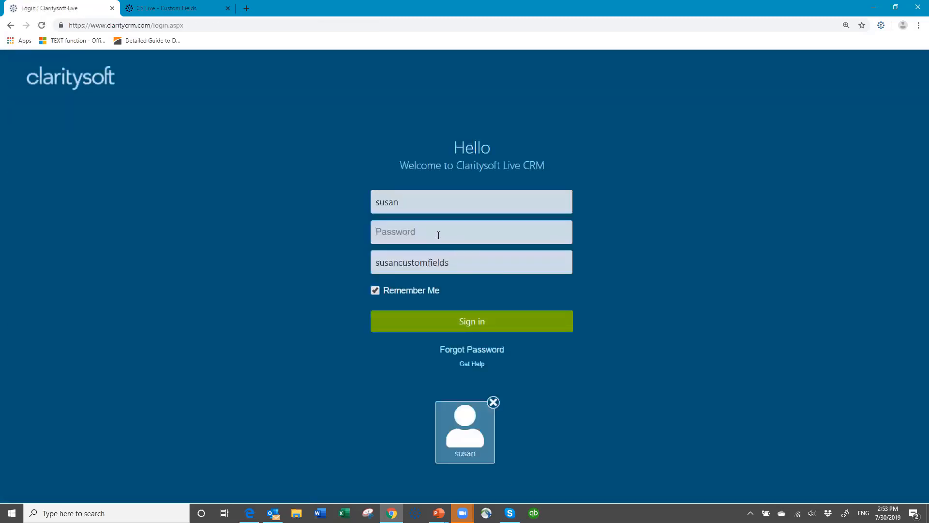
type("•••••••")
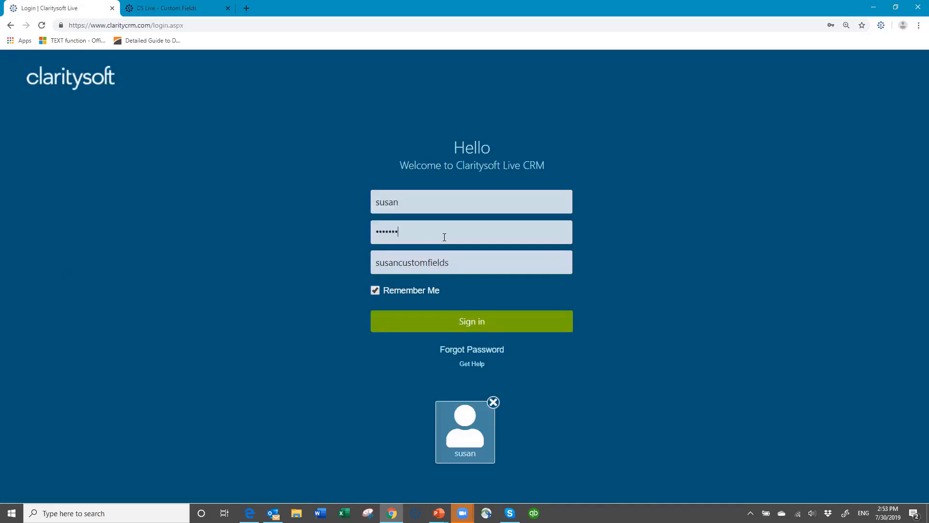
key("Return")
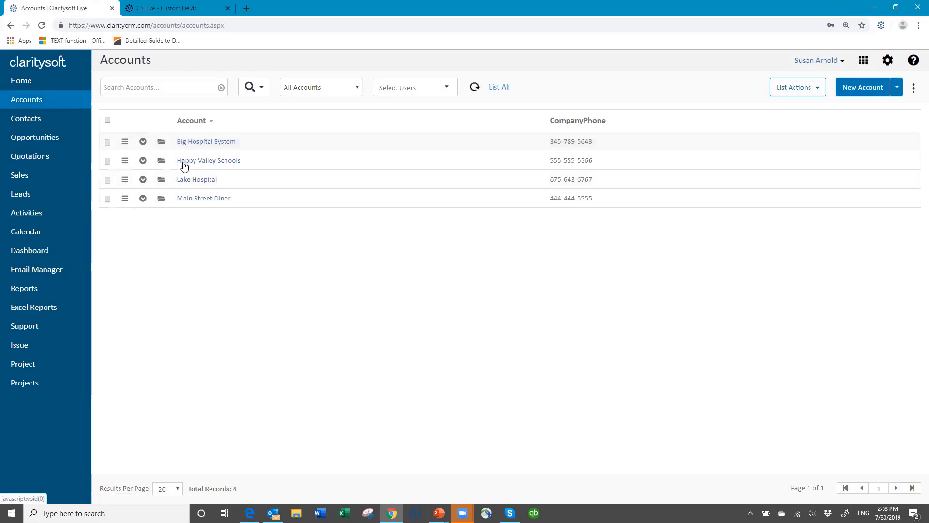
left_click(184, 161)
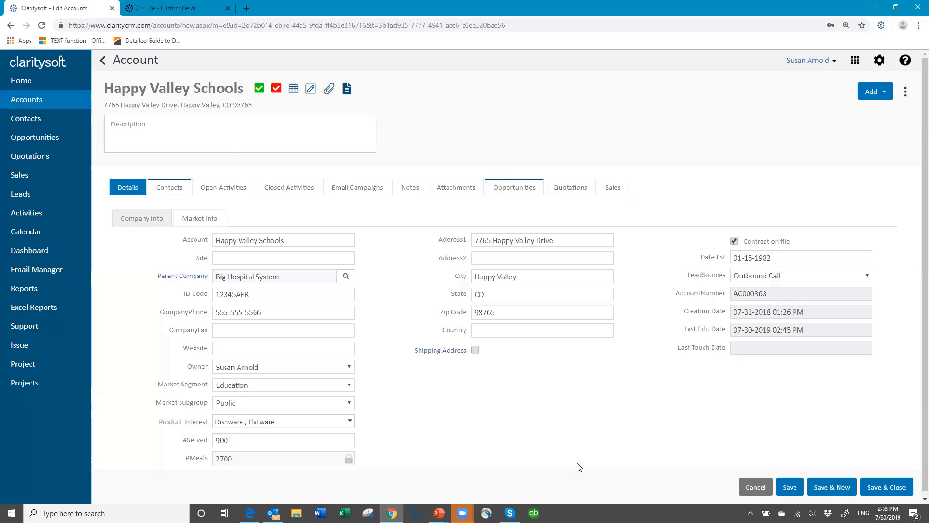
left_click(888, 492)
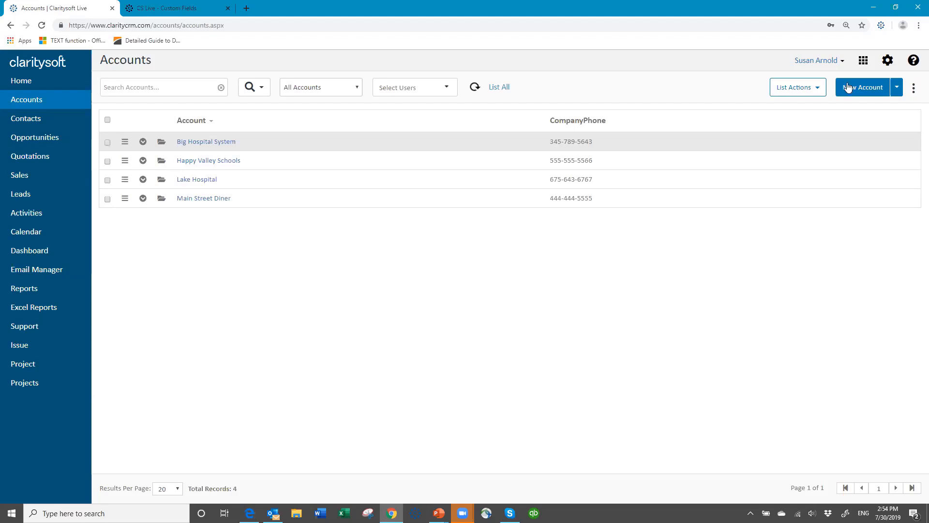
Step: Move #Meals, #Served, Contract on file, Market Segment and Market subgroup into the Accounts list's visible columns
left_click(912, 88)
left_click(872, 134)
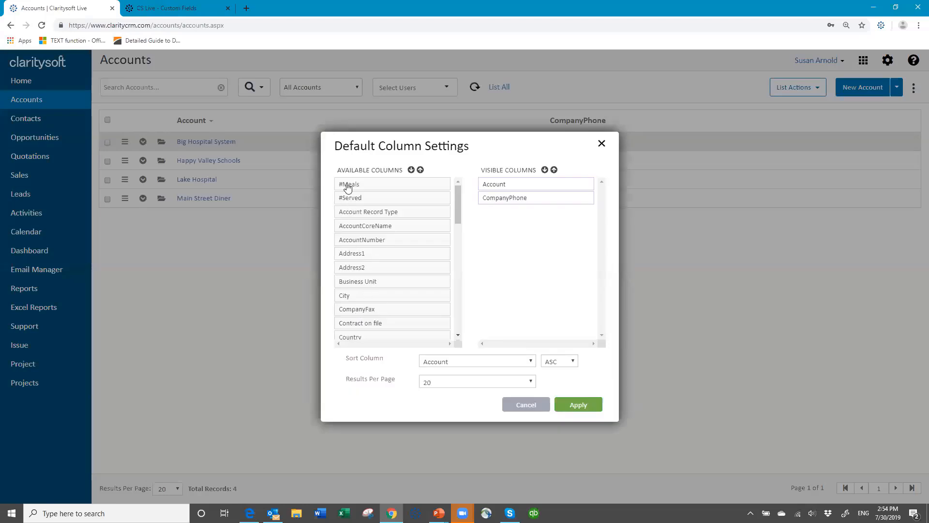
left_click_drag(359, 184, 496, 209)
left_click_drag(396, 187, 532, 225)
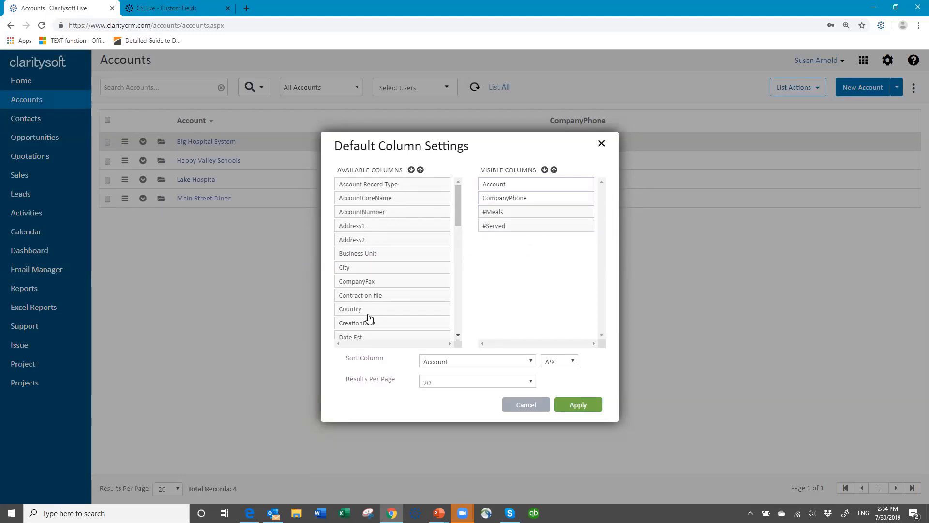
left_click_drag(366, 297, 481, 242)
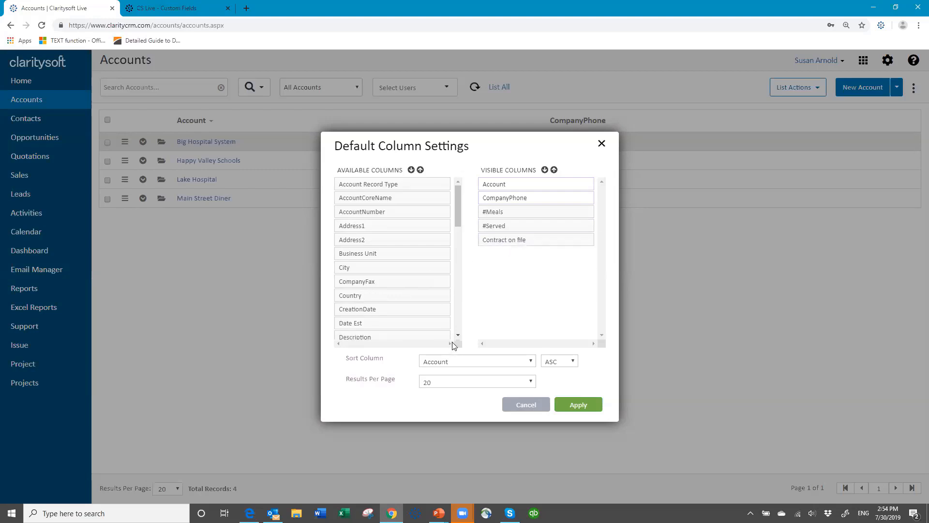
scroll(460, 337, "down", 3)
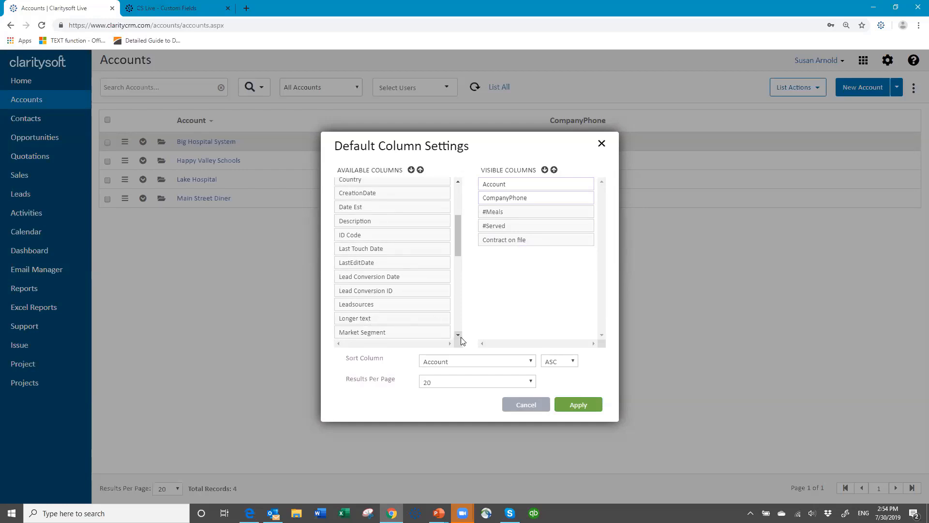
scroll(460, 337, "down", 3)
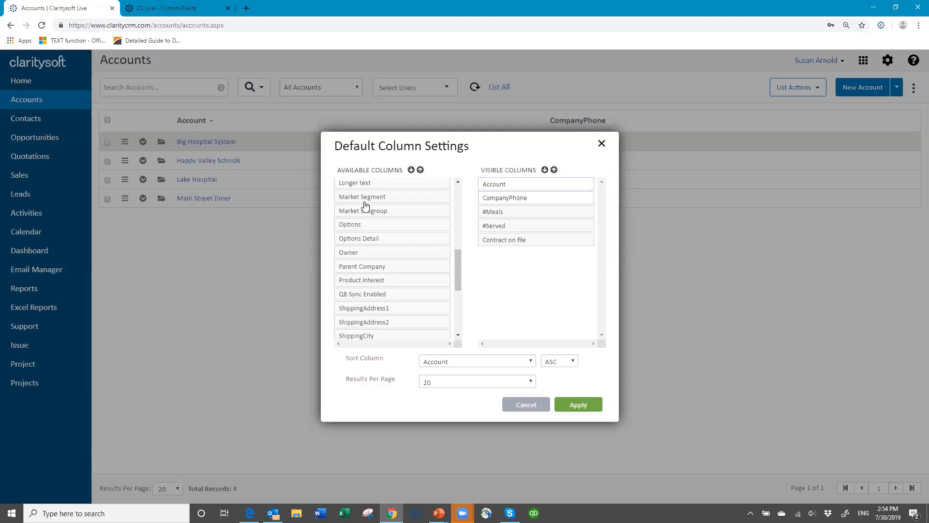
left_click_drag(364, 200, 513, 274)
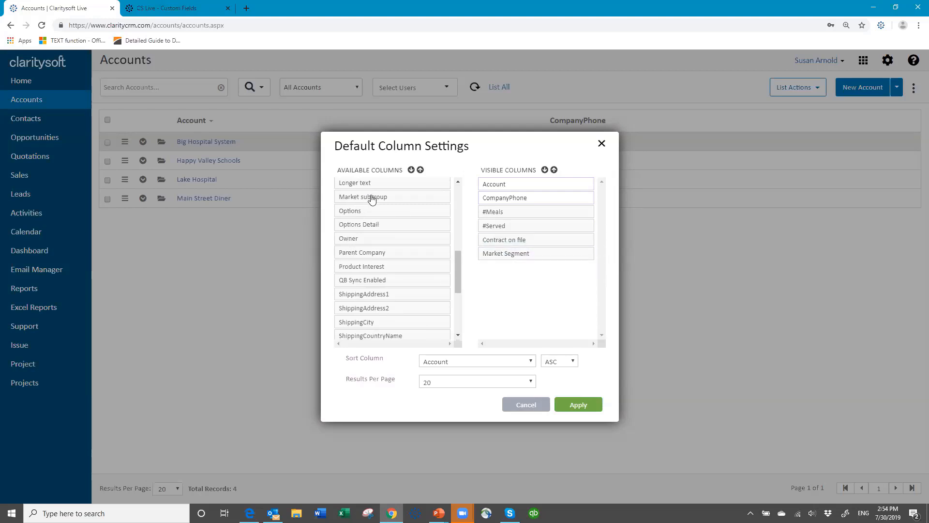
left_click_drag(372, 198, 516, 272)
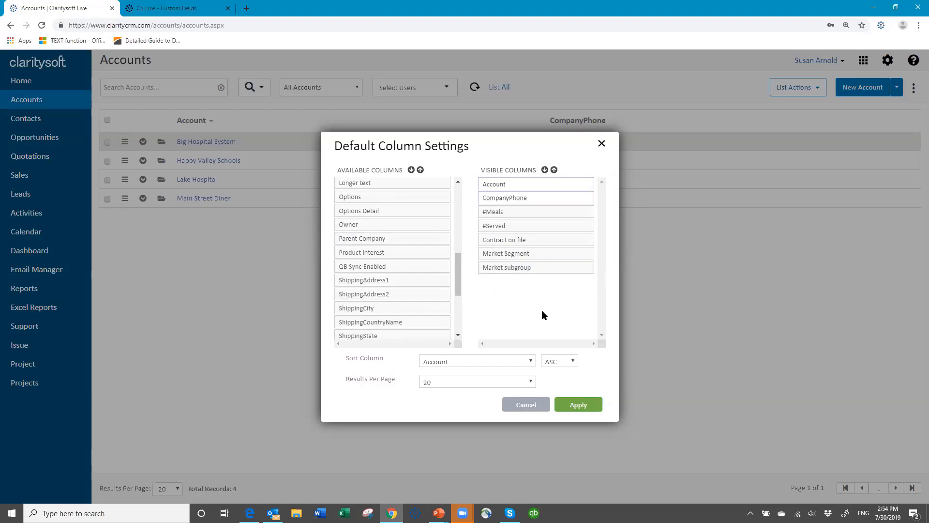
Step: Apply the new Accounts list columns, then go to the slide show's 'Thank You for Attending!' slide
left_click(578, 405)
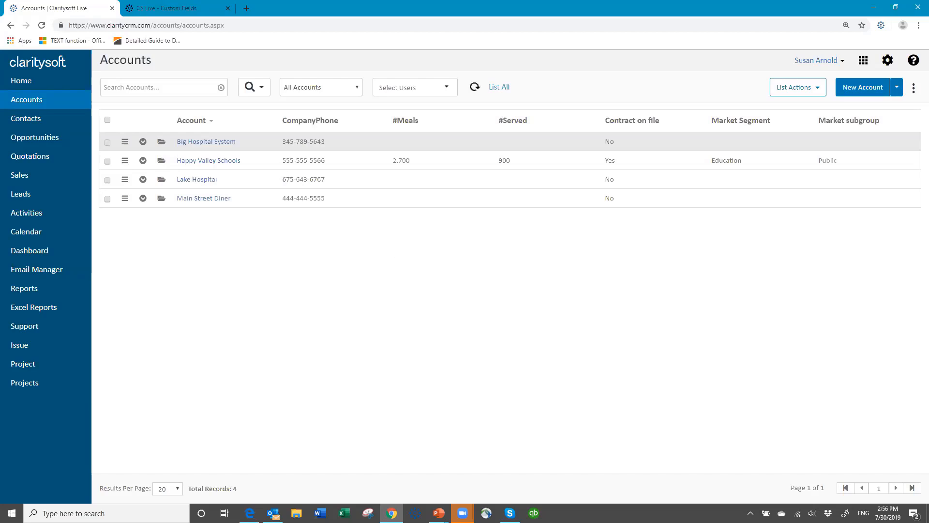
left_click(439, 513)
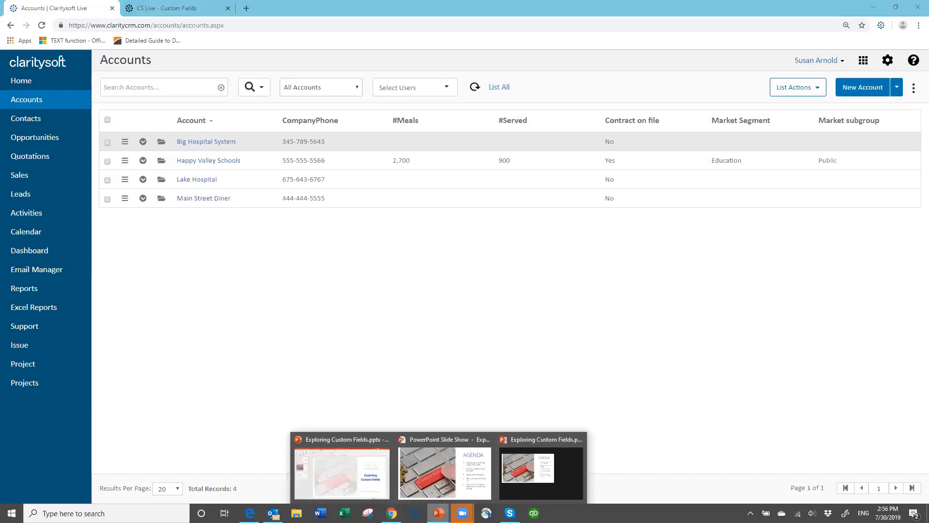
left_click(440, 480)
left_click(549, 323)
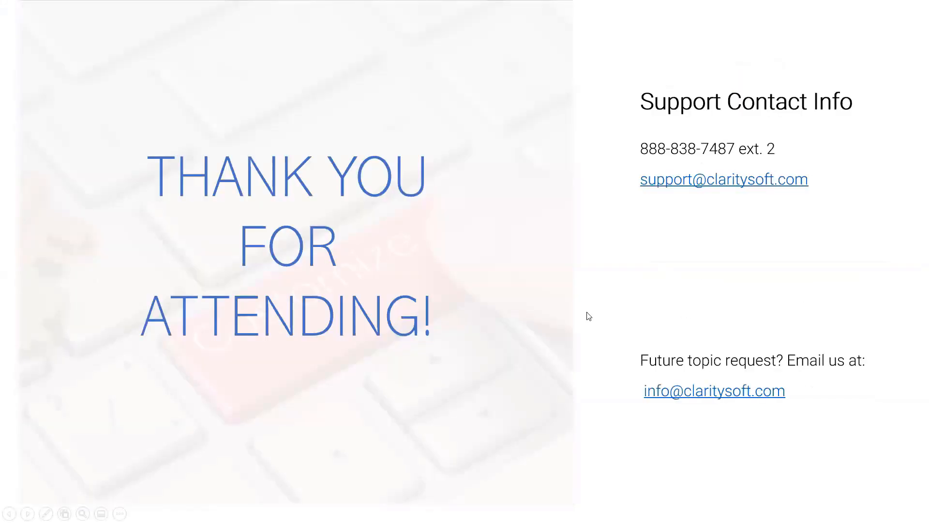